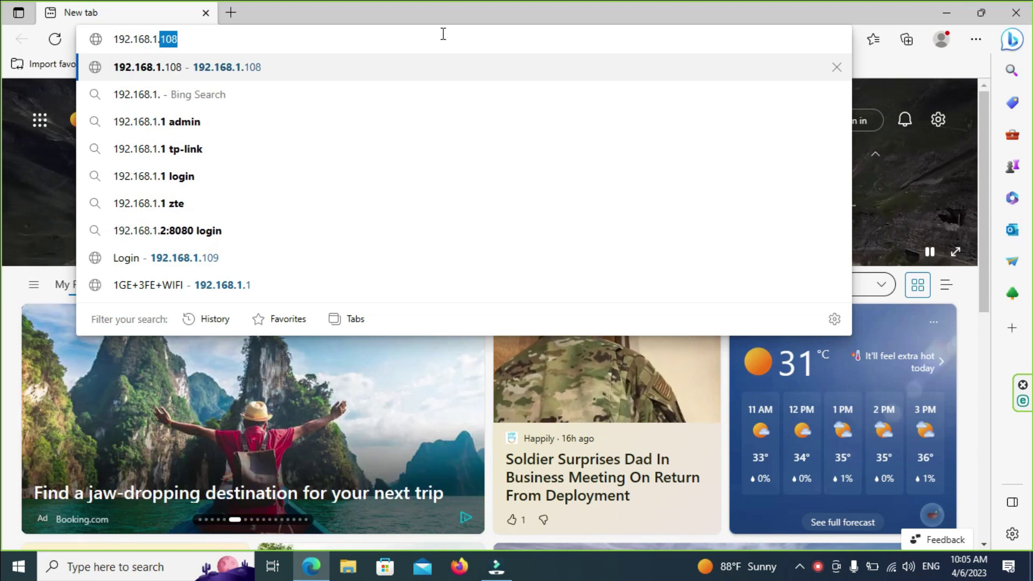
key("Return")
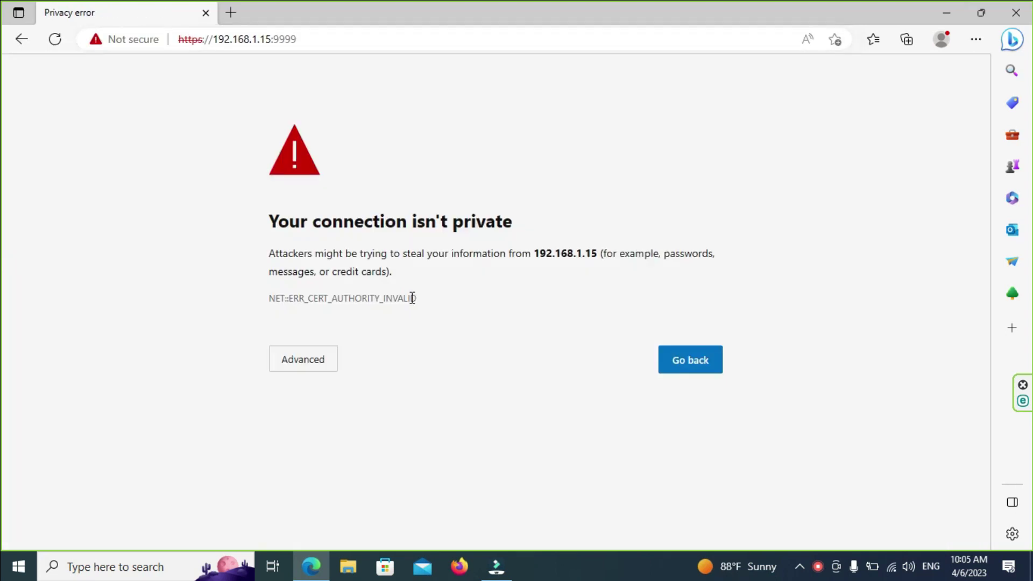
left_click(323, 359)
left_click(336, 477)
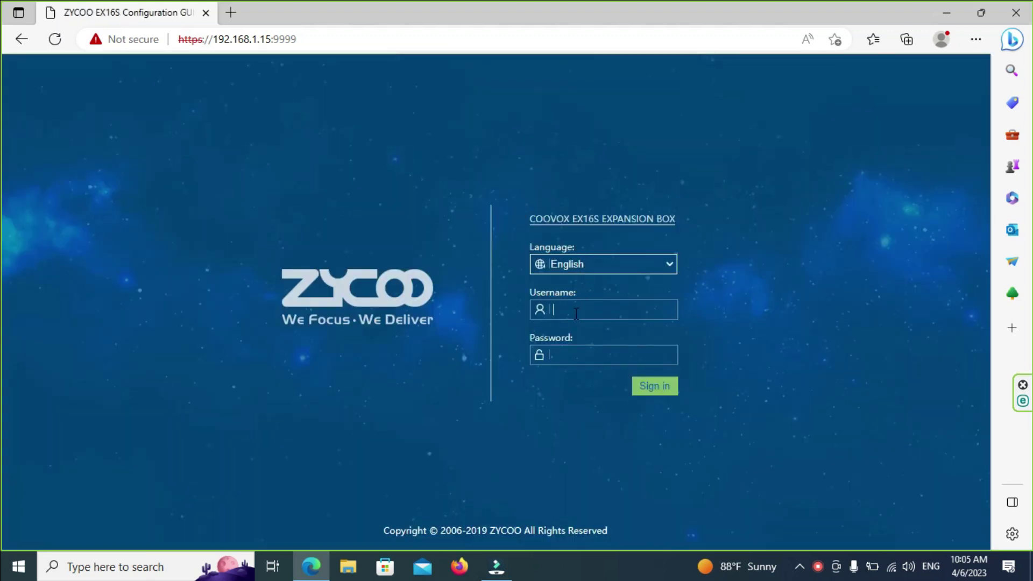
Step: Log in as admin, review the Status and network details, and open a new tab
left_click(576, 314)
type("admin")
key("Return")
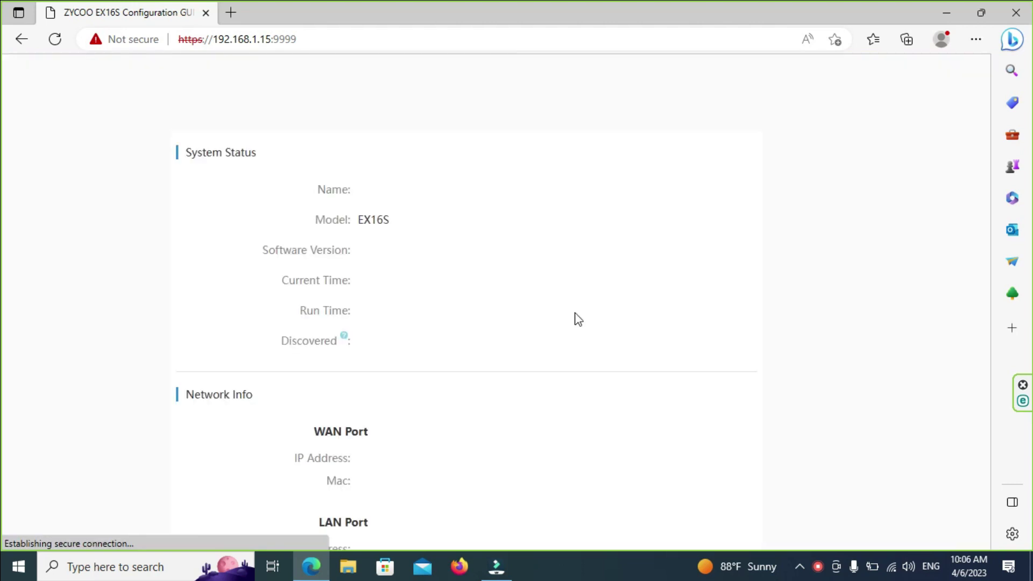
scroll(558, 305, "down", 5)
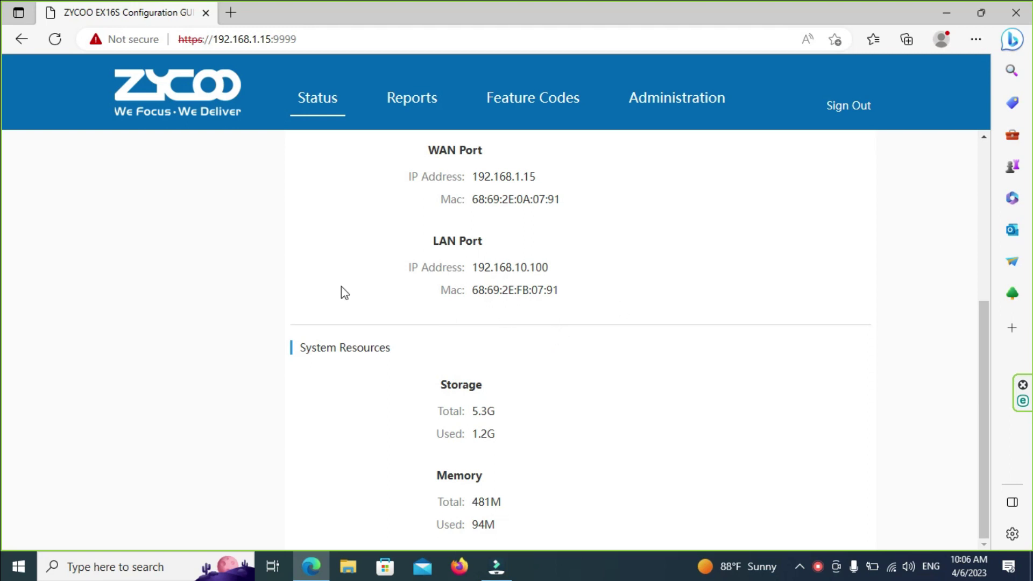
left_click(232, 13)
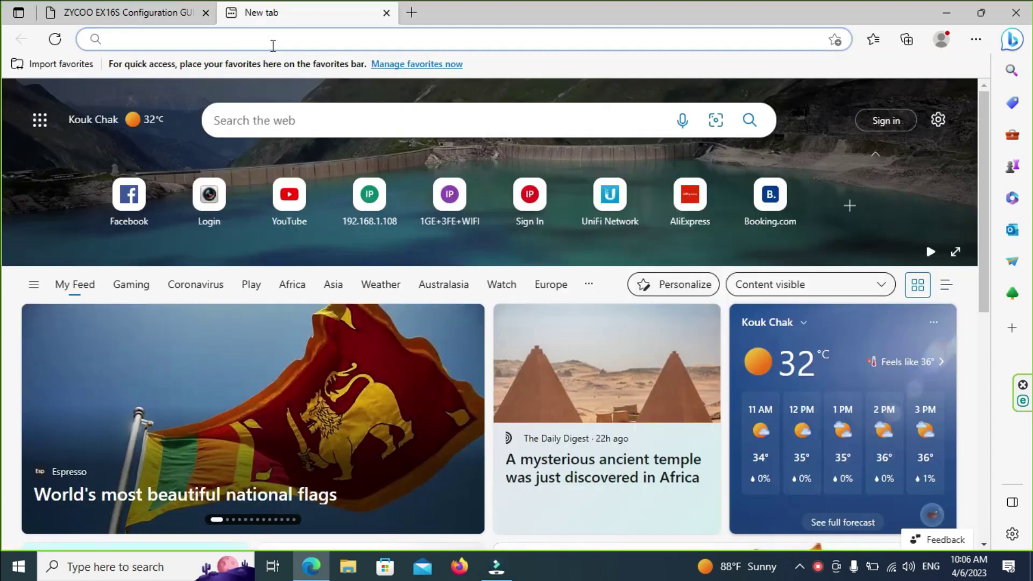
Step: Point the new tab at 192.168.1.14, correcting the mistyped 192.168.1.13 address
left_click(272, 46)
type("192.168.1.")
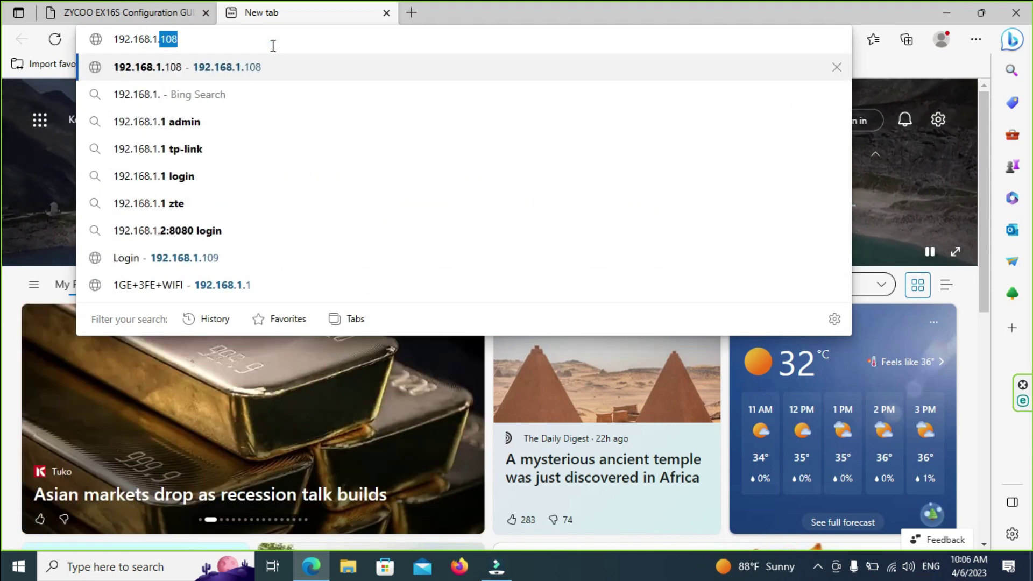
type("1")
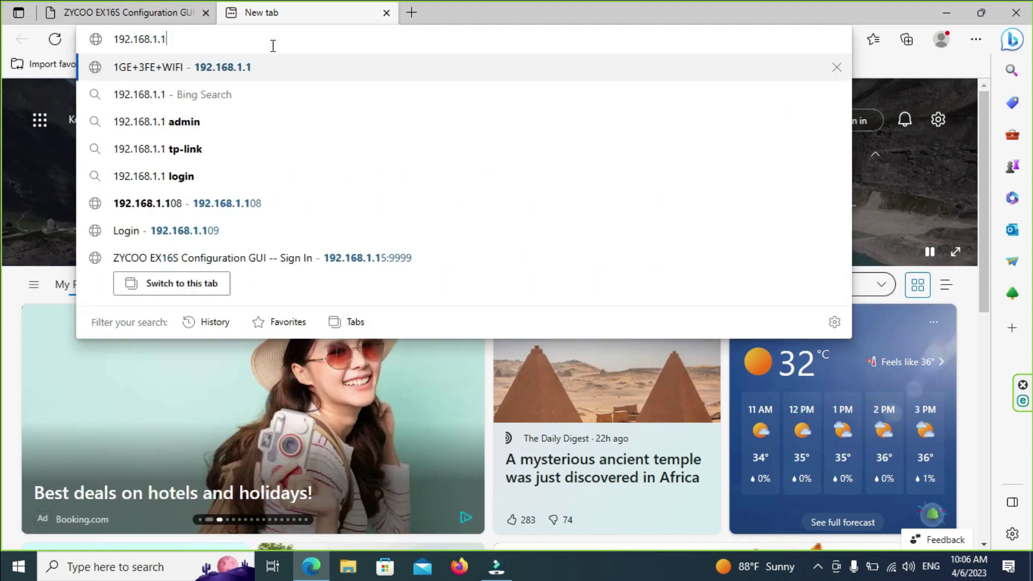
type("3")
key("Return")
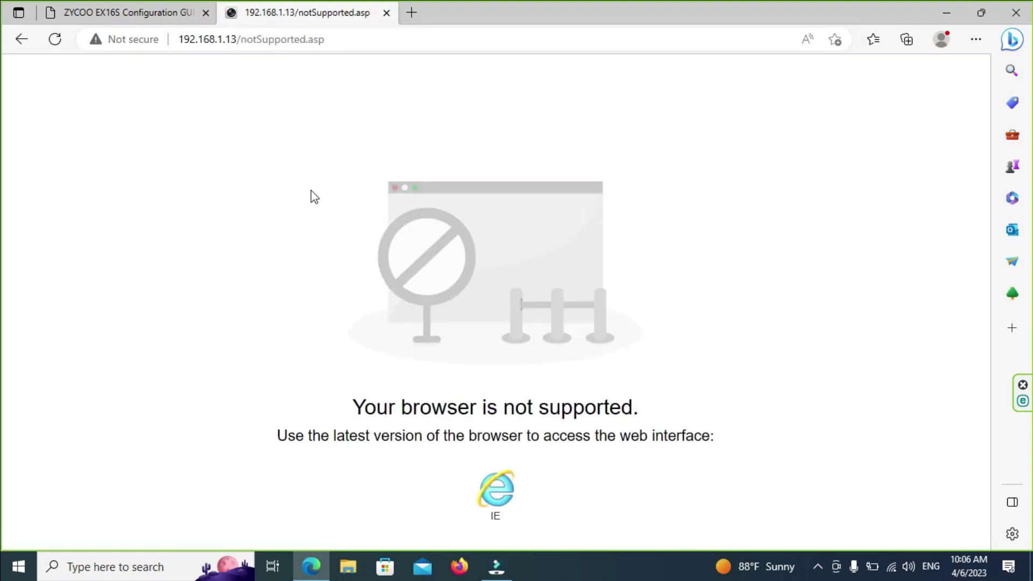
left_click(341, 41)
left_click(349, 40)
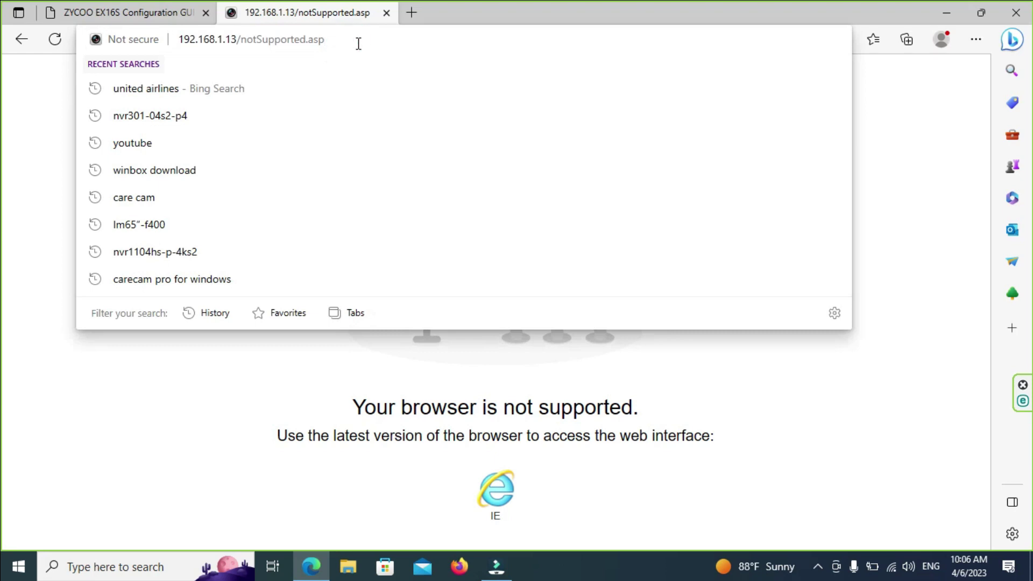
key("BackSpace")
key("BackSpace")
key("BackSpace")
key("BackSpace")
key("BackSpace")
key("BackSpace")
key("BackSpace")
key("BackSpace")
key("BackSpace")
key("BackSpace")
key("BackSpace")
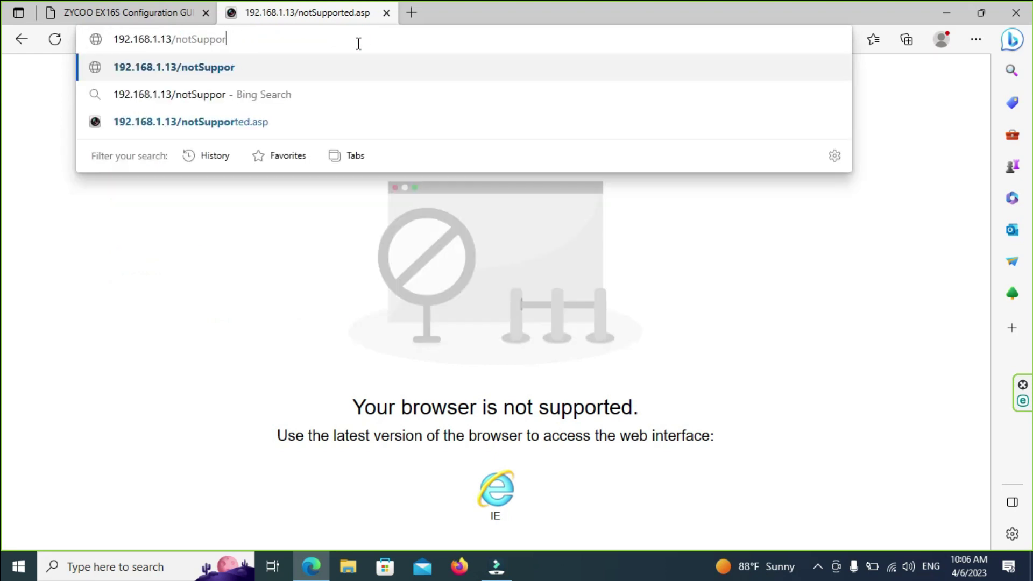
key("BackSpace")
key("BackSpace")
key("BackSpace")
key("BackSpace")
key("BackSpace")
key("BackSpace")
key("BackSpace")
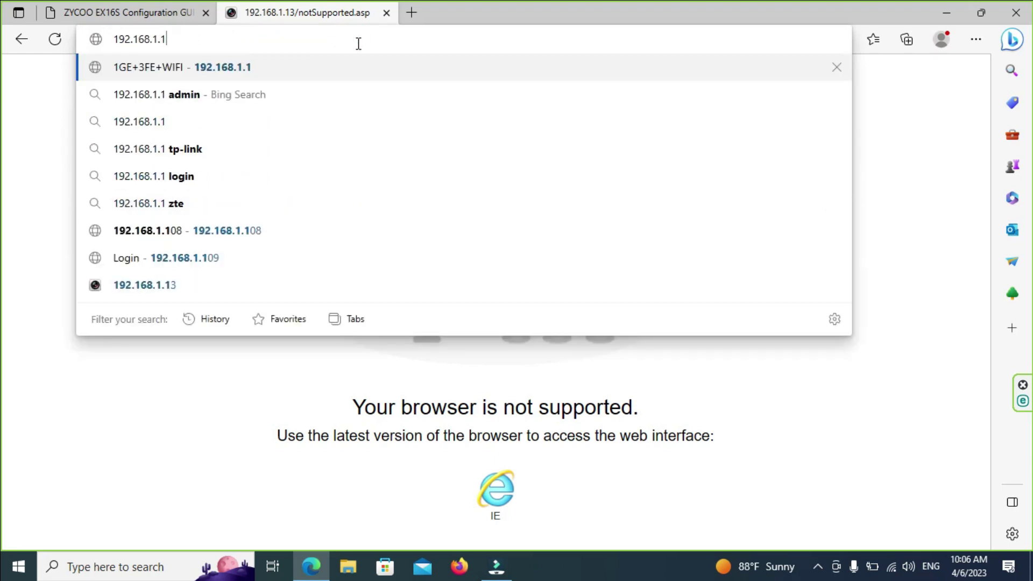
type("4")
key("Return")
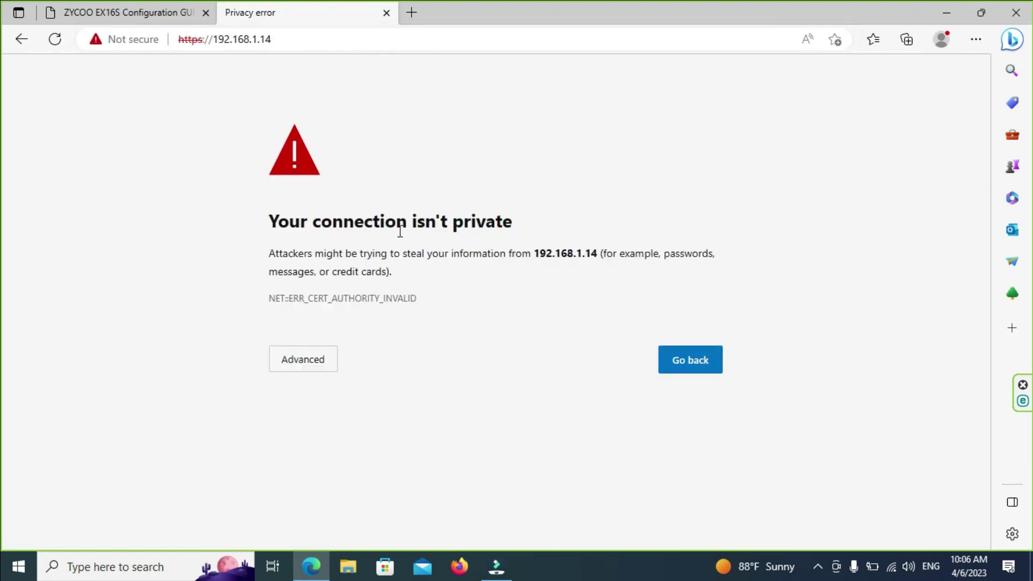
Step: Proceed past the certificate warning and sign in to the PBX as admin
left_click(332, 362)
left_click(378, 477)
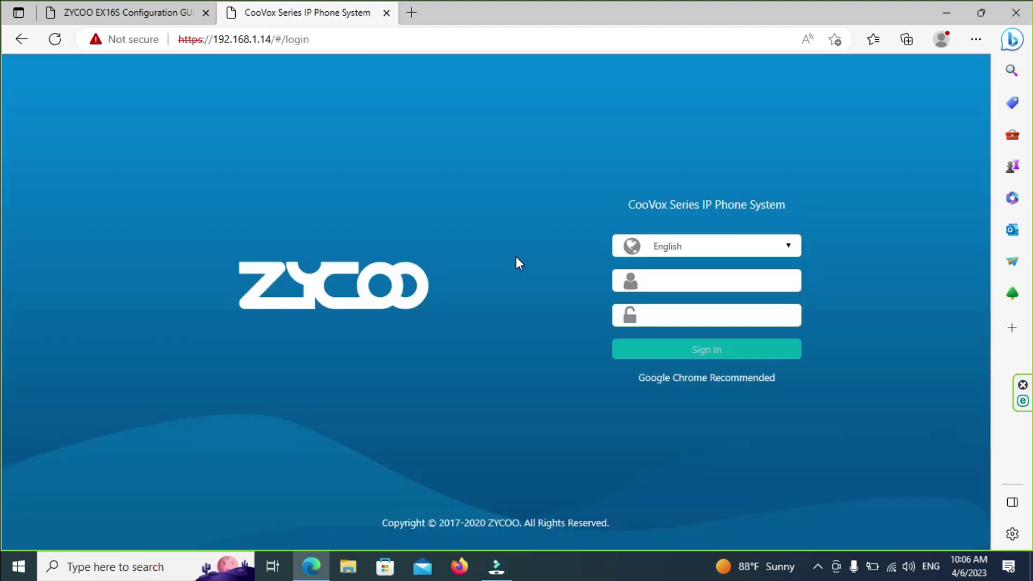
left_click(652, 278)
type("ad")
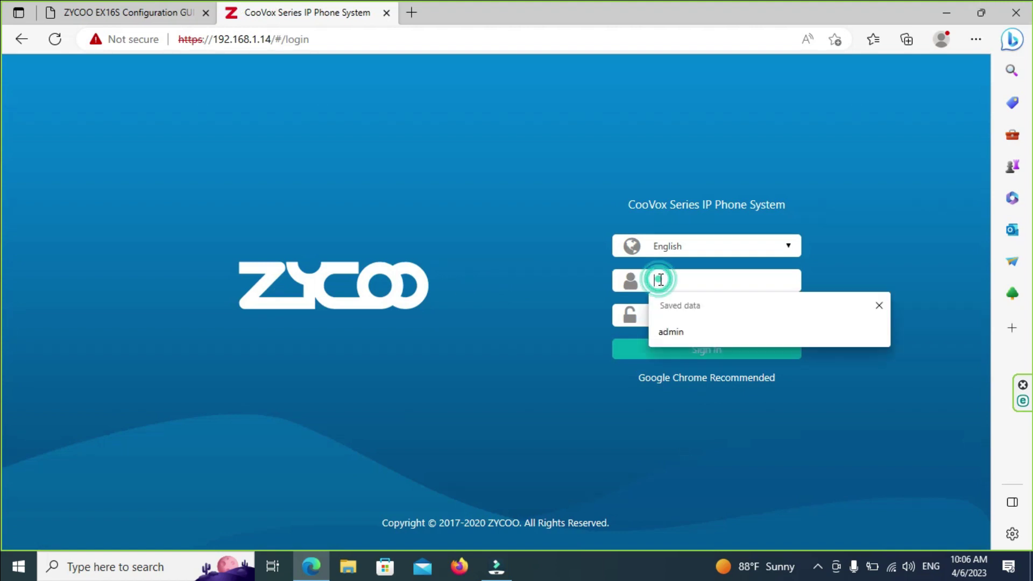
type("min")
key("Tab")
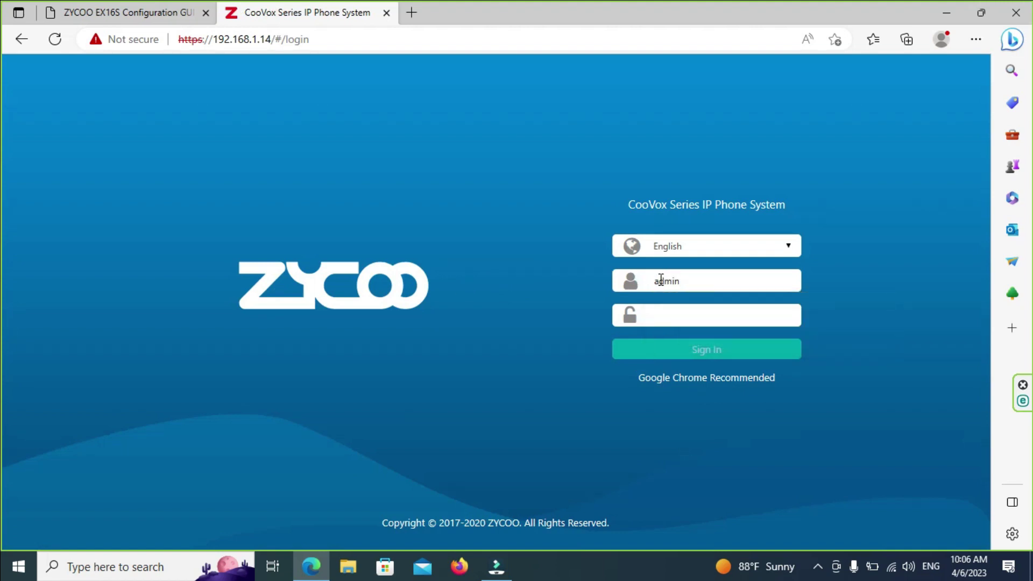
type("a")
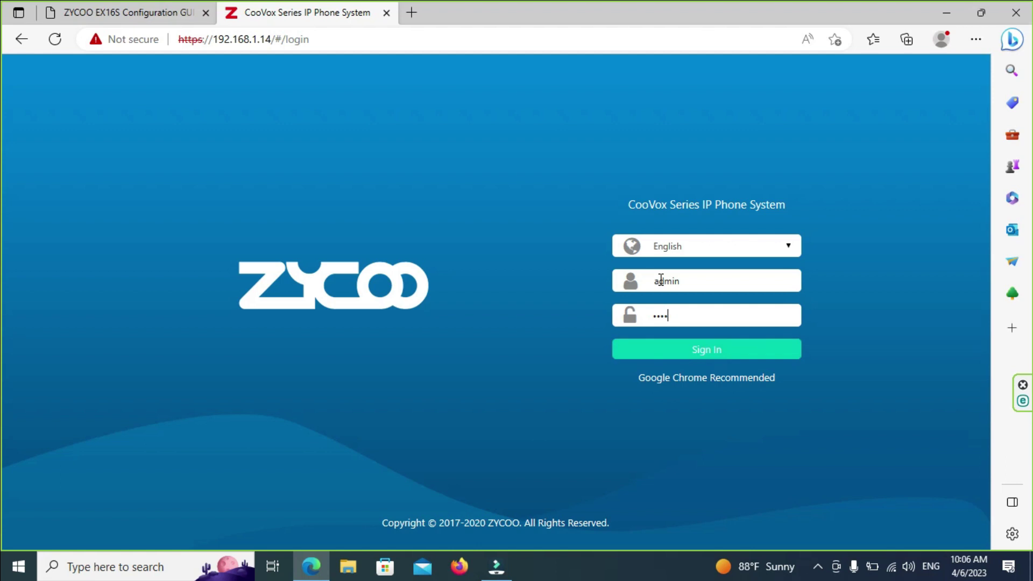
key("Return")
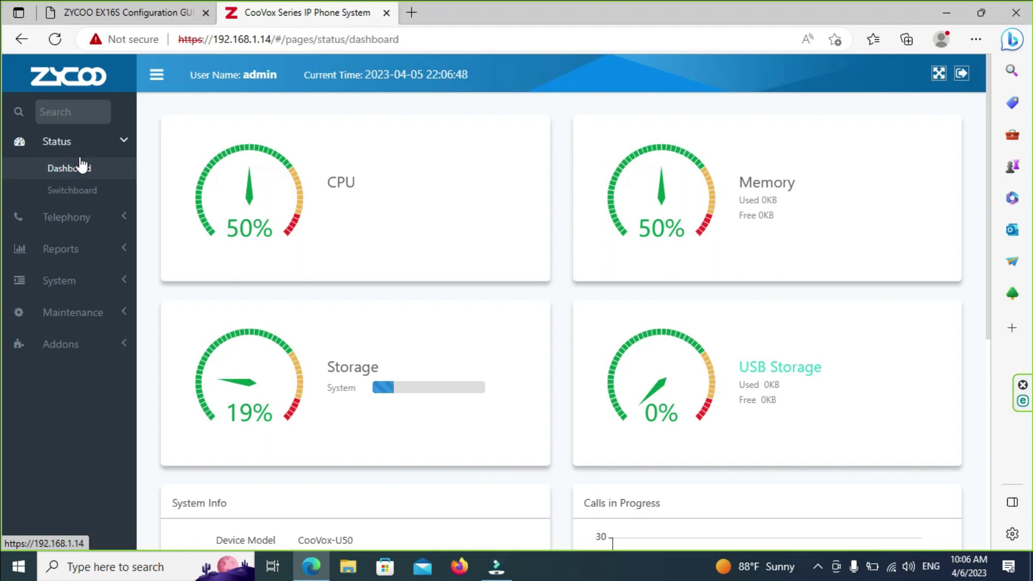
Step: Review the Switchboard extension status overview
left_click(86, 183)
scroll(534, 291, "down", 4)
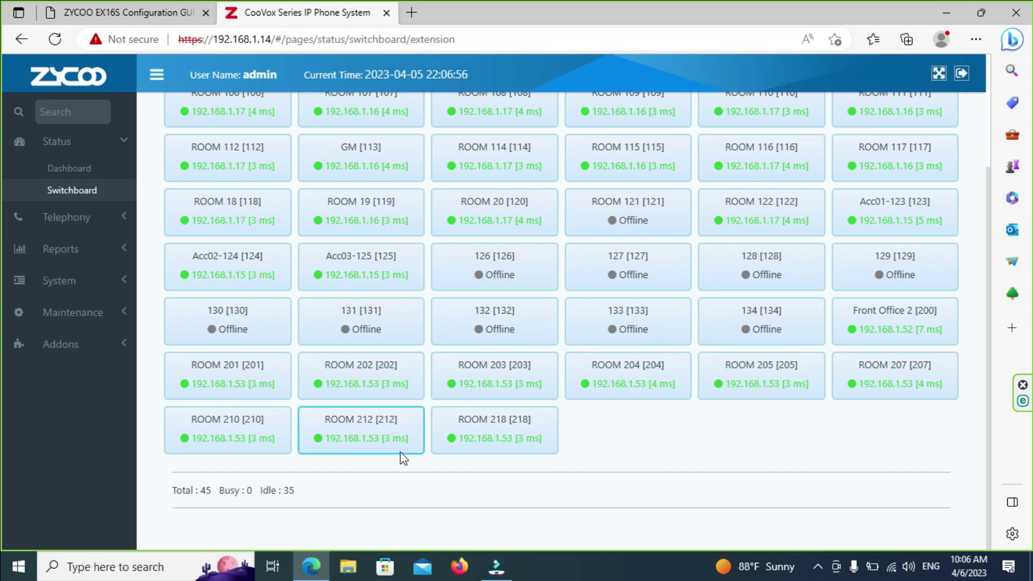
scroll(556, 259, "up", 3)
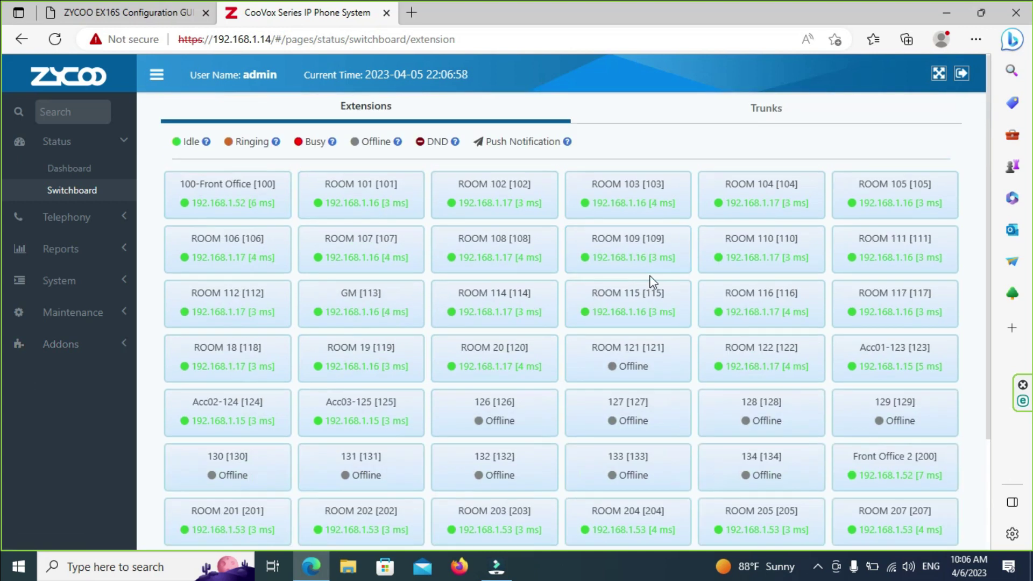
Step: Go to Telephony > Extensions, page to the last IP extensions, then show the Expansion Box list
left_click(67, 217)
left_click(69, 246)
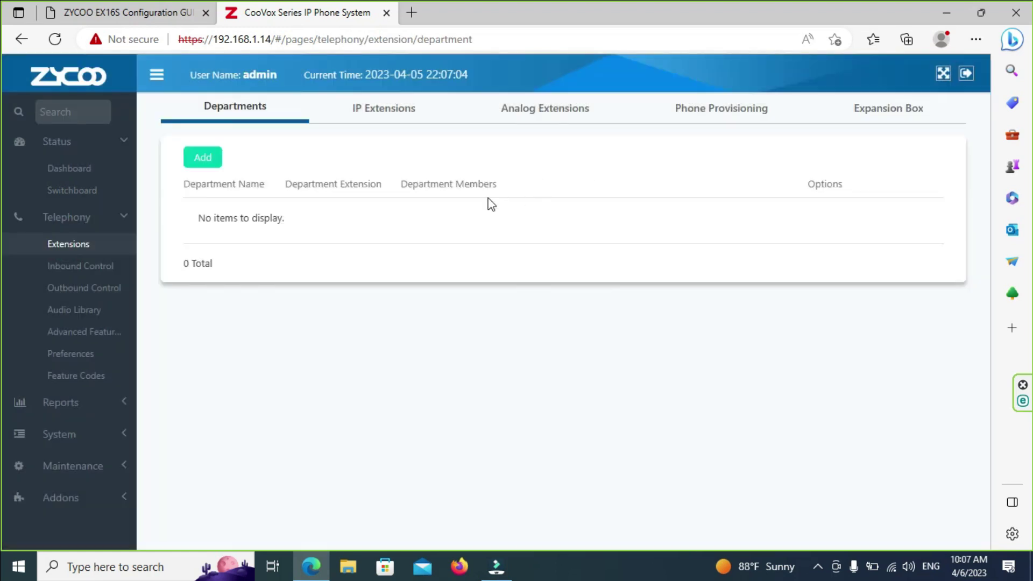
left_click(388, 106)
scroll(481, 306, "down", 3)
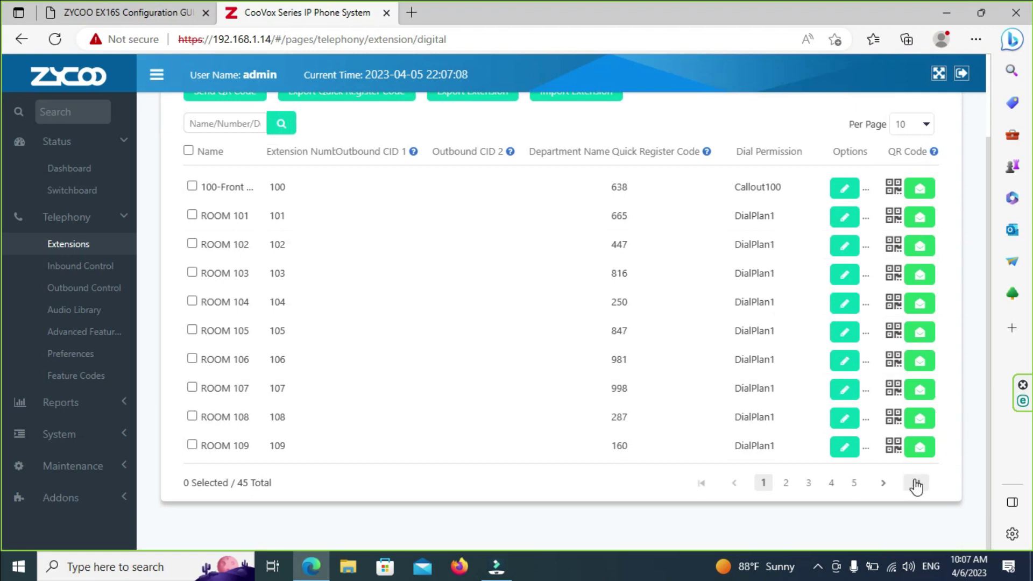
left_click(915, 484)
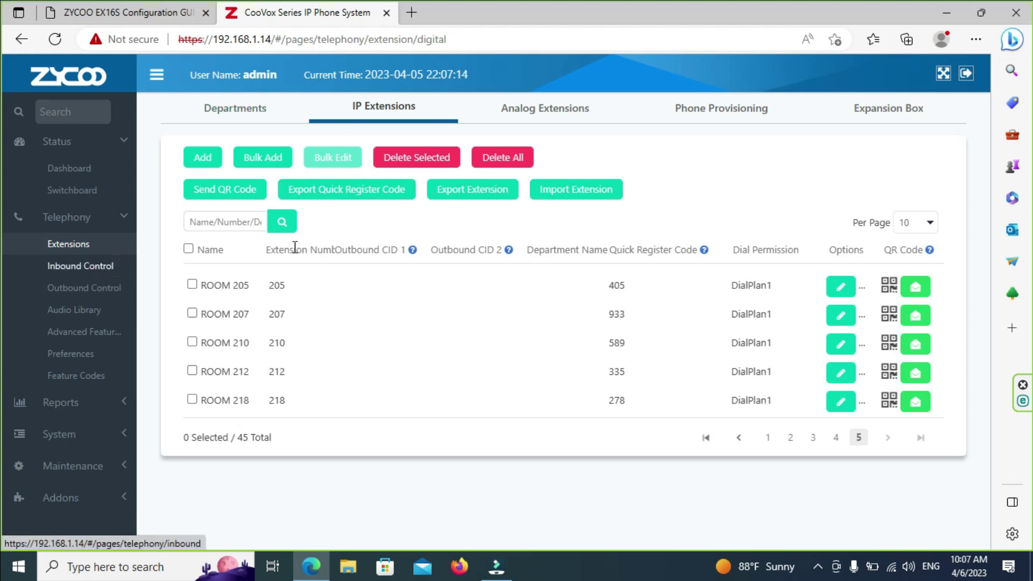
left_click(902, 111)
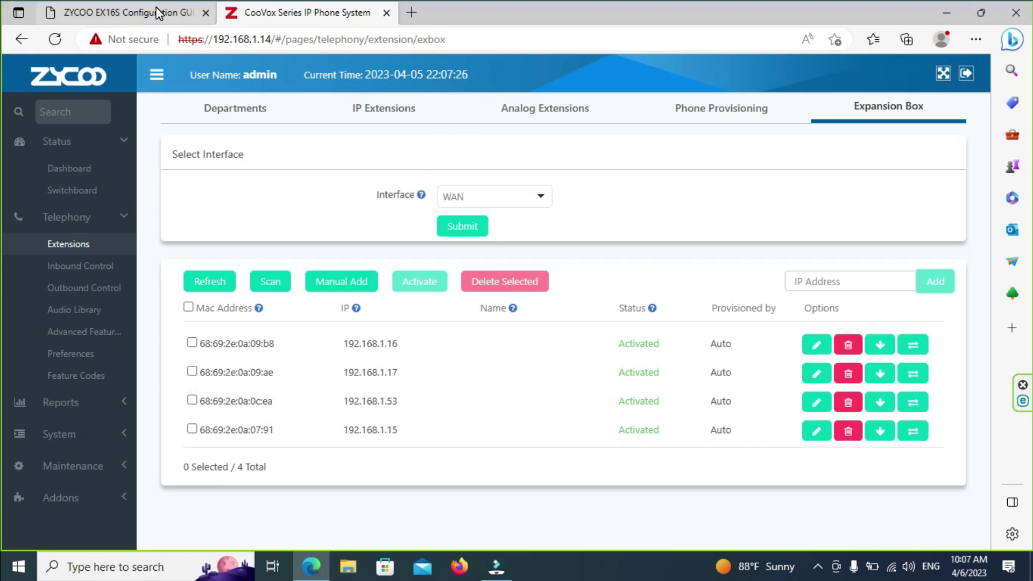
Step: Return to the EX16S tab, reload it, and view the FXS Port Status table
mouse_move(158, 13)
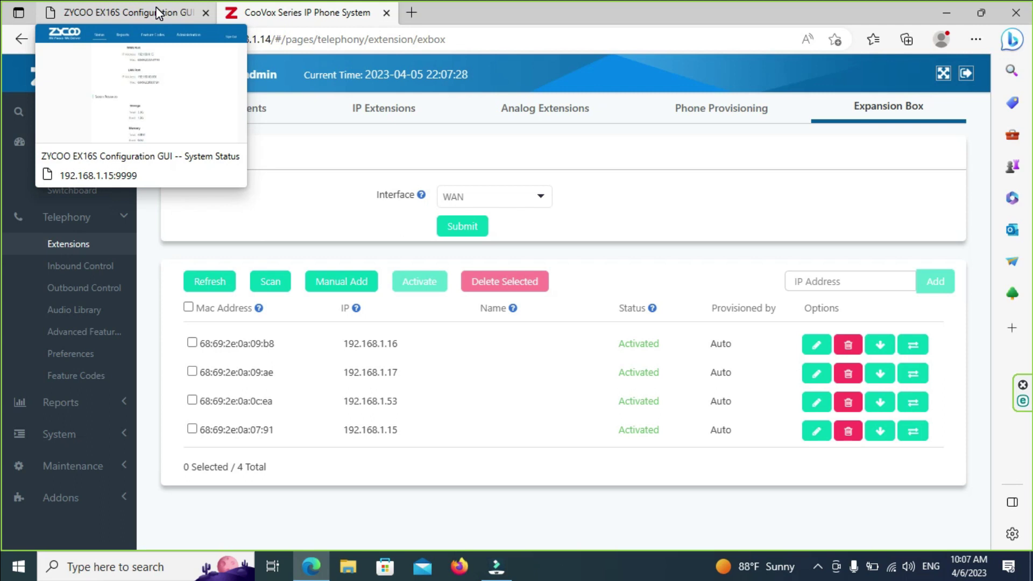
left_click(158, 13)
left_click(322, 108)
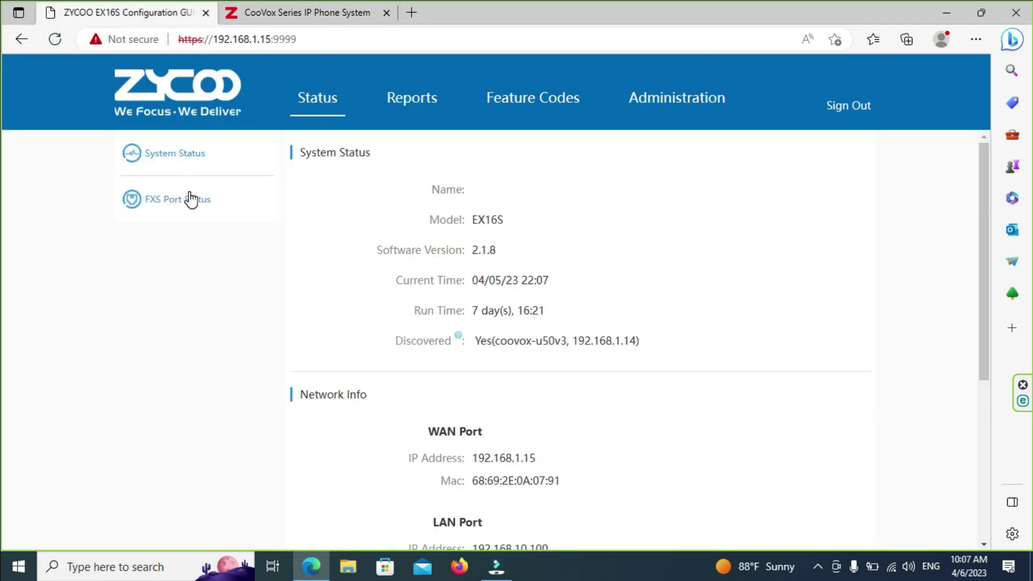
left_click(192, 200)
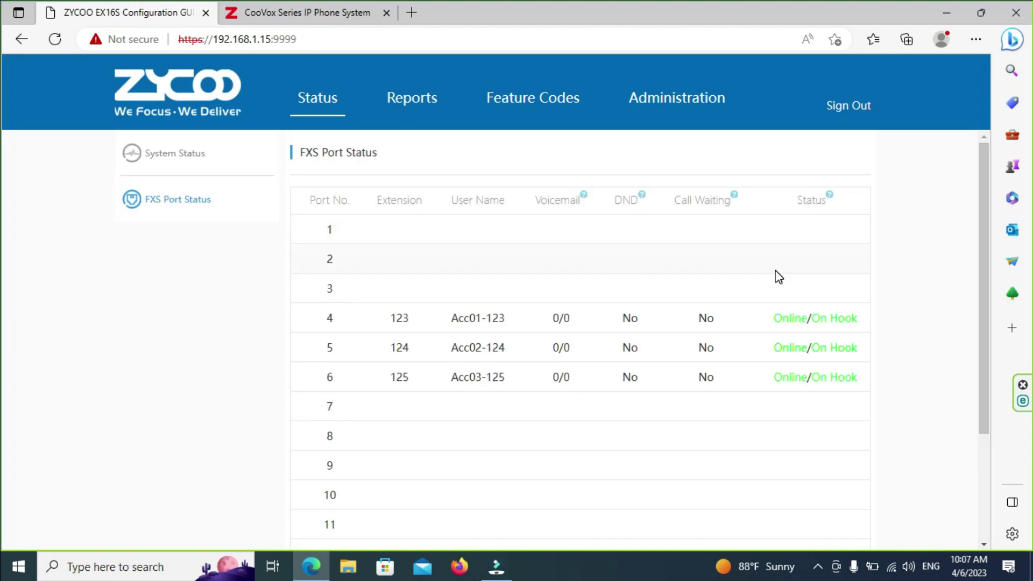
scroll(789, 212, "down", 3)
scroll(742, 215, "up", 3)
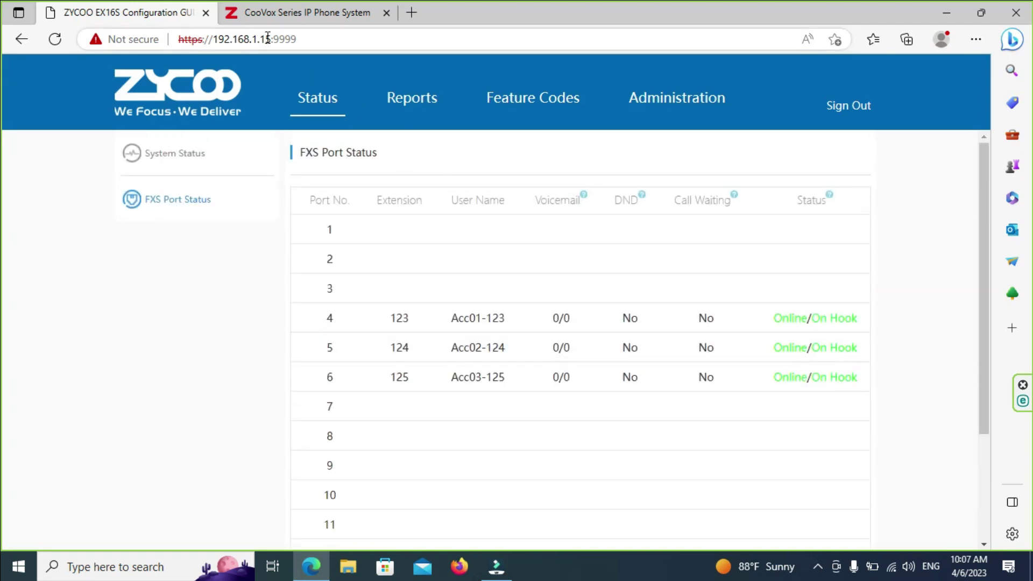
Step: Change the address to 192.168.1.53 and retry loading it several times
left_click_drag(268, 39, 418, 43)
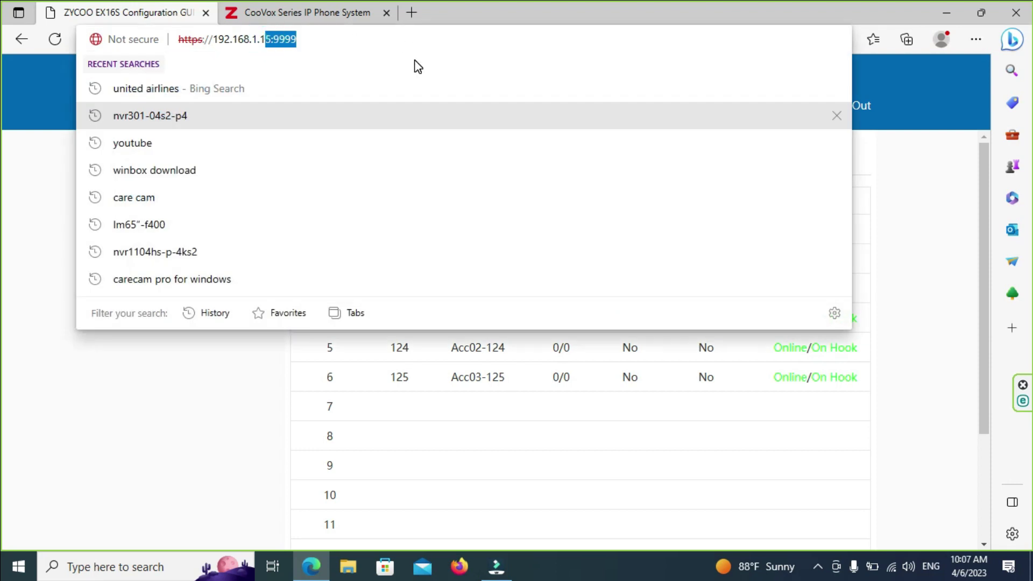
key("BackSpace")
key("BackSpace")
type("53")
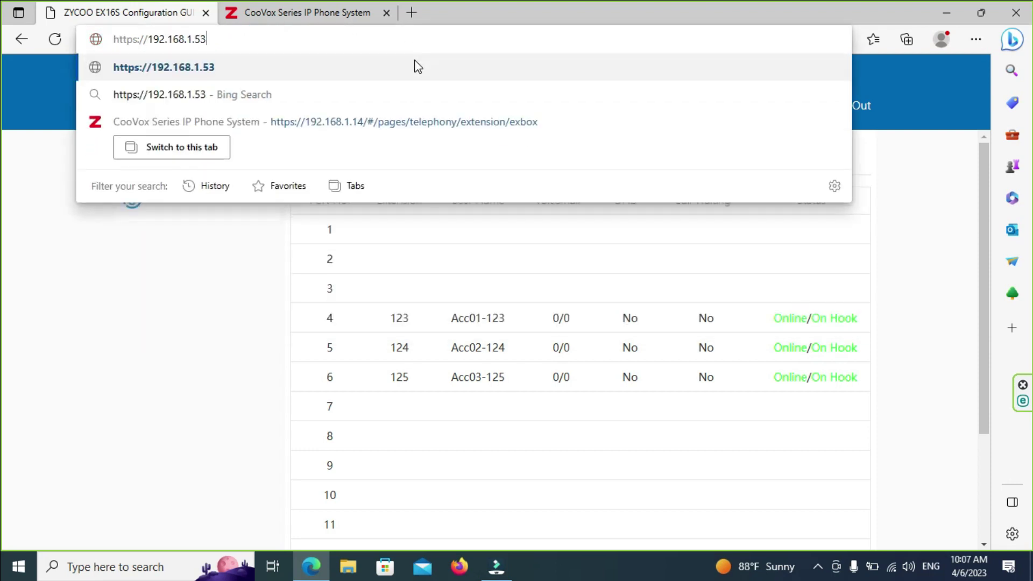
key("Return")
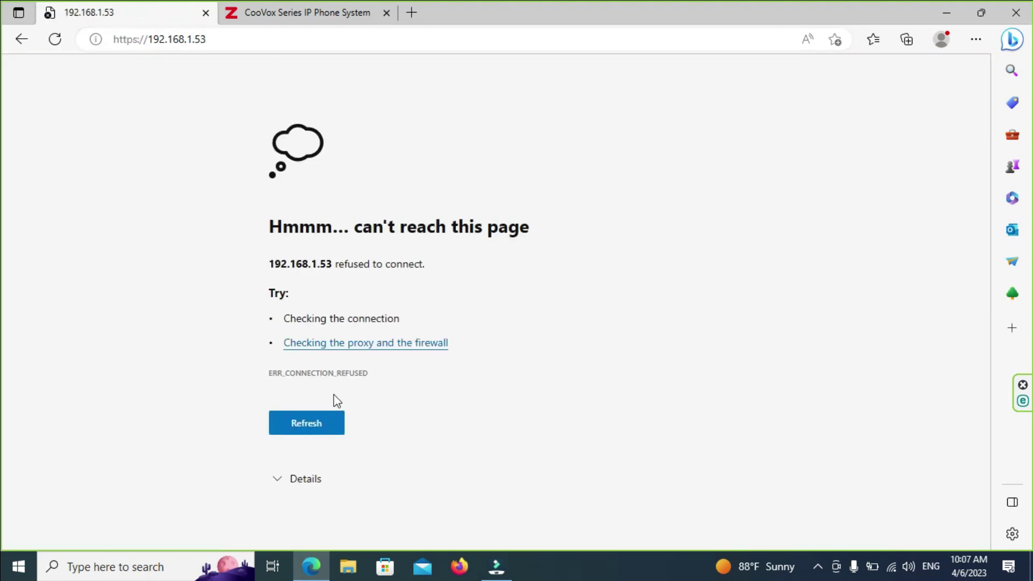
left_click(314, 414)
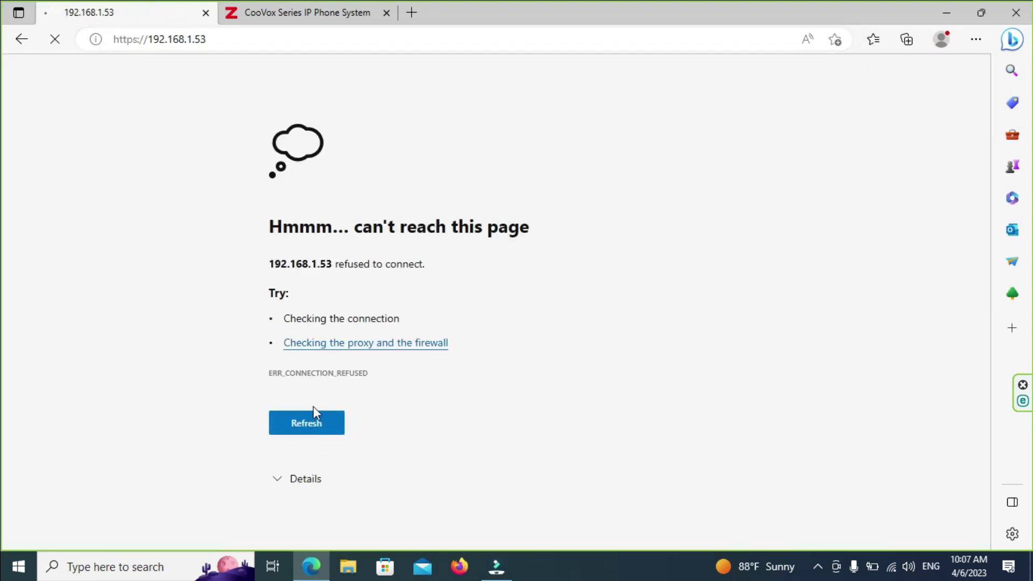
left_click(223, 39)
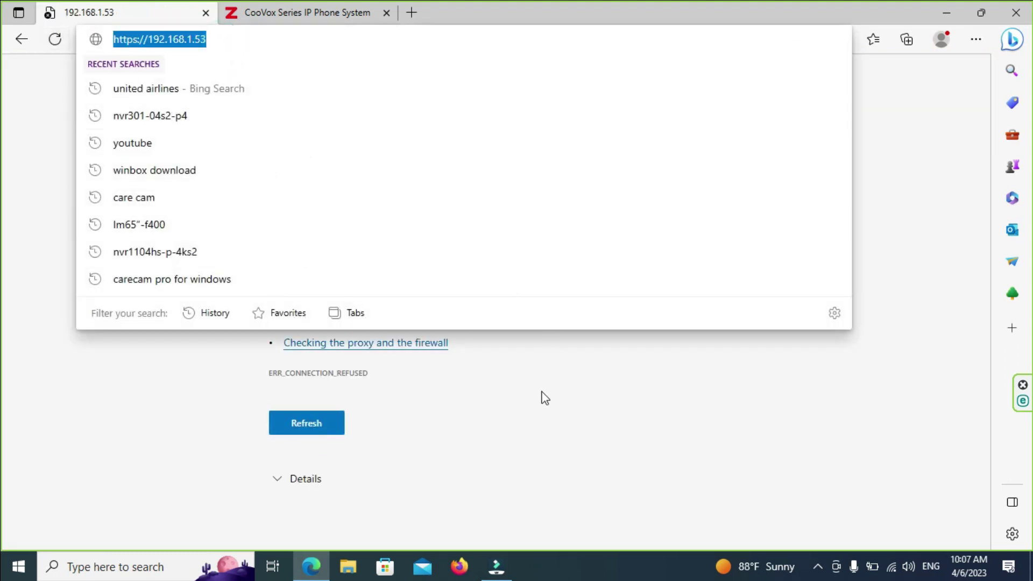
left_click(545, 396)
left_click(54, 43)
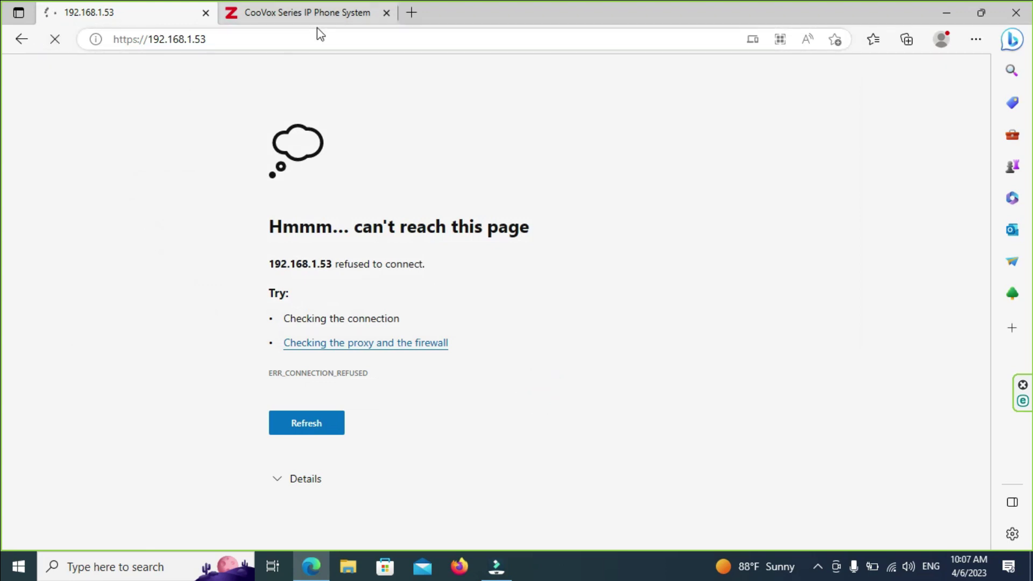
left_click(341, 38)
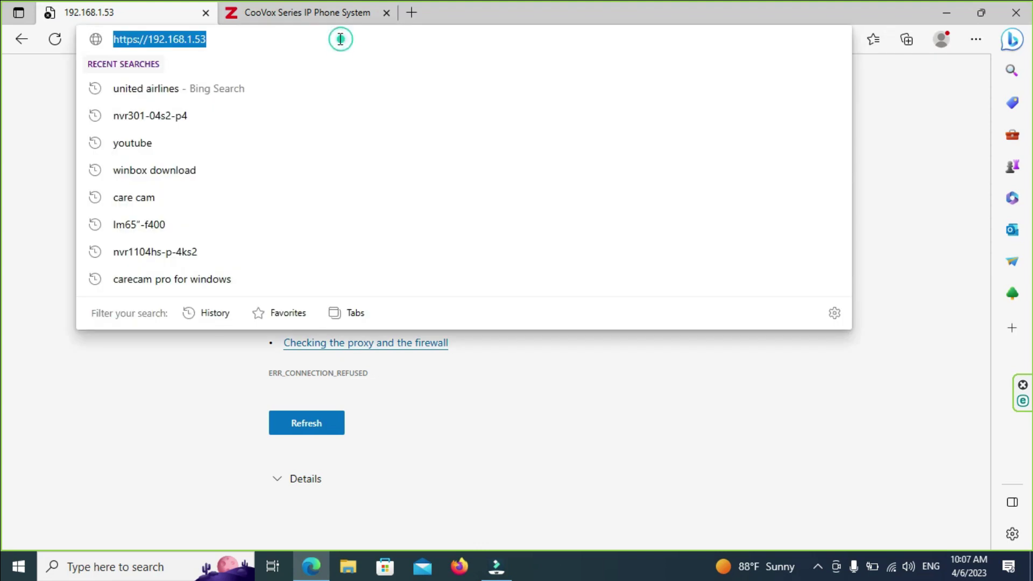
type("192.168")
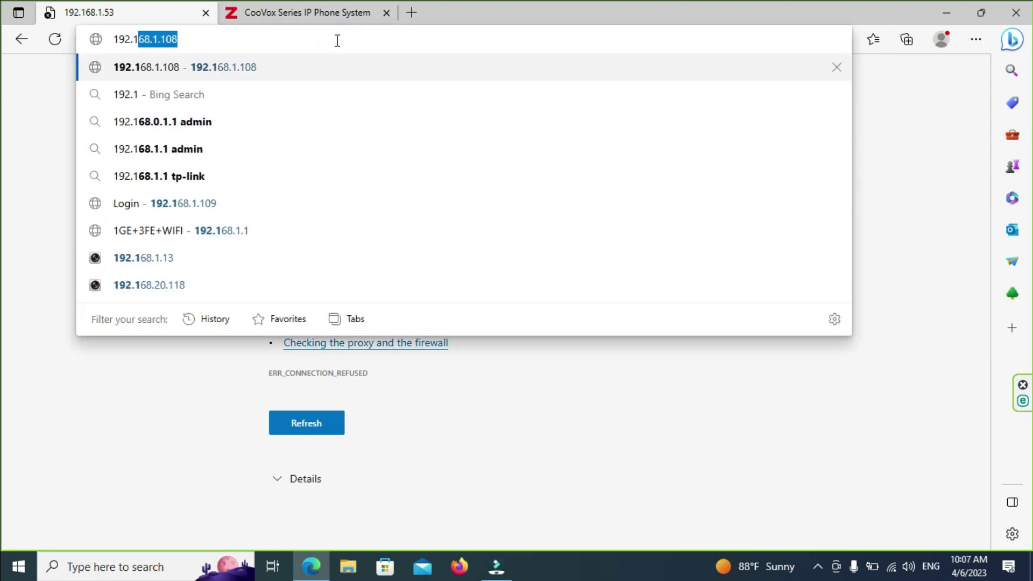
type(".1.53")
key("Return")
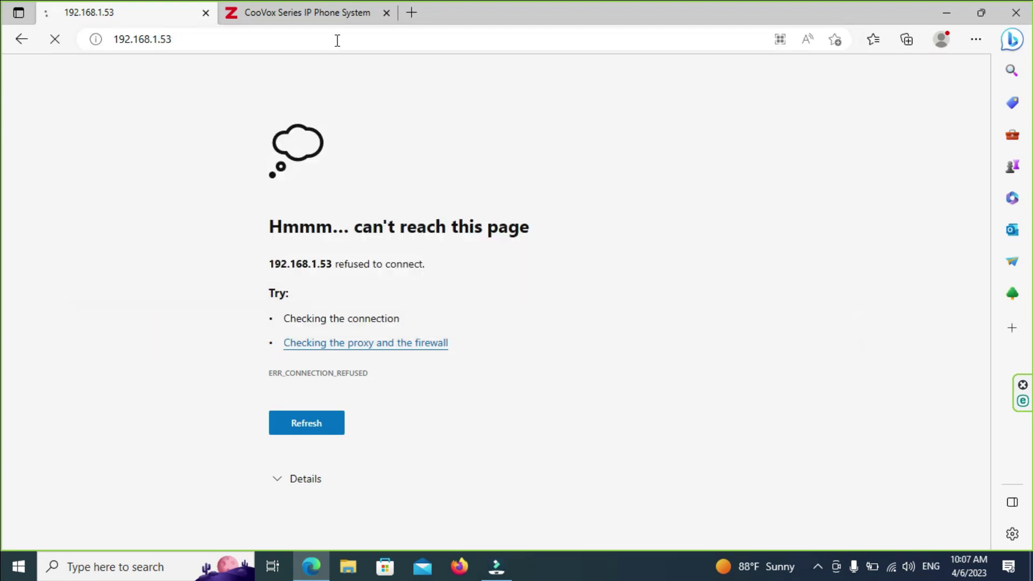
Step: Get past the privacy warning to reach the 192.168.1.53:9999 login page
left_click(318, 15)
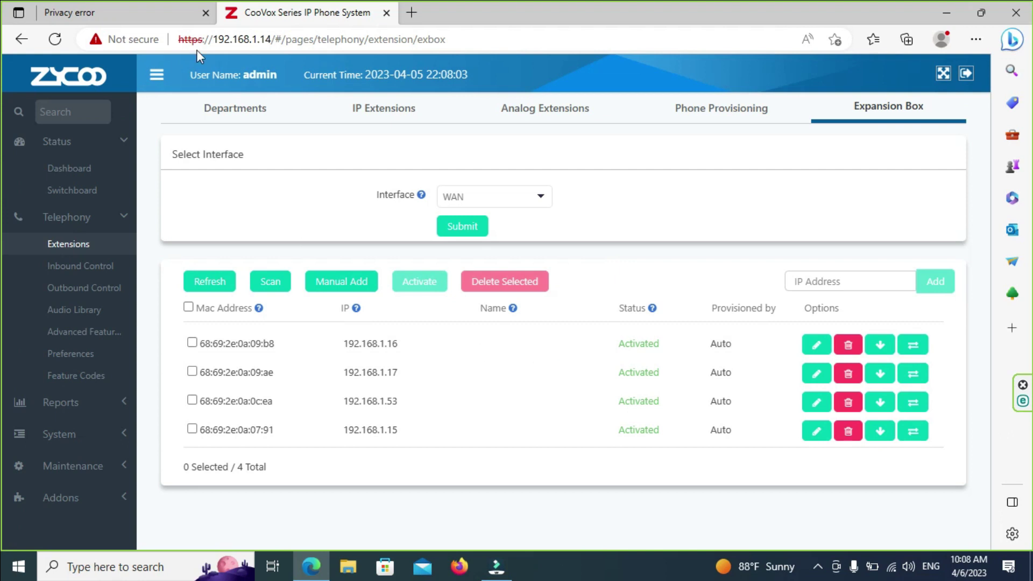
left_click(129, 12)
left_click(329, 366)
left_click(344, 476)
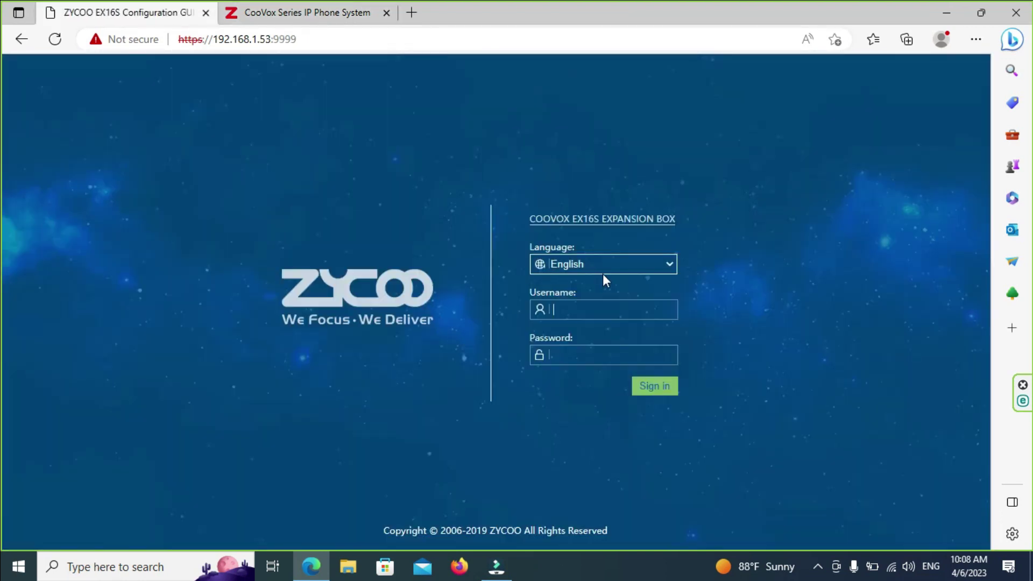
Step: Sign in with the saved admin username and password, then view FXS Port Status
left_click(583, 308)
left_click(568, 360)
left_click(570, 357)
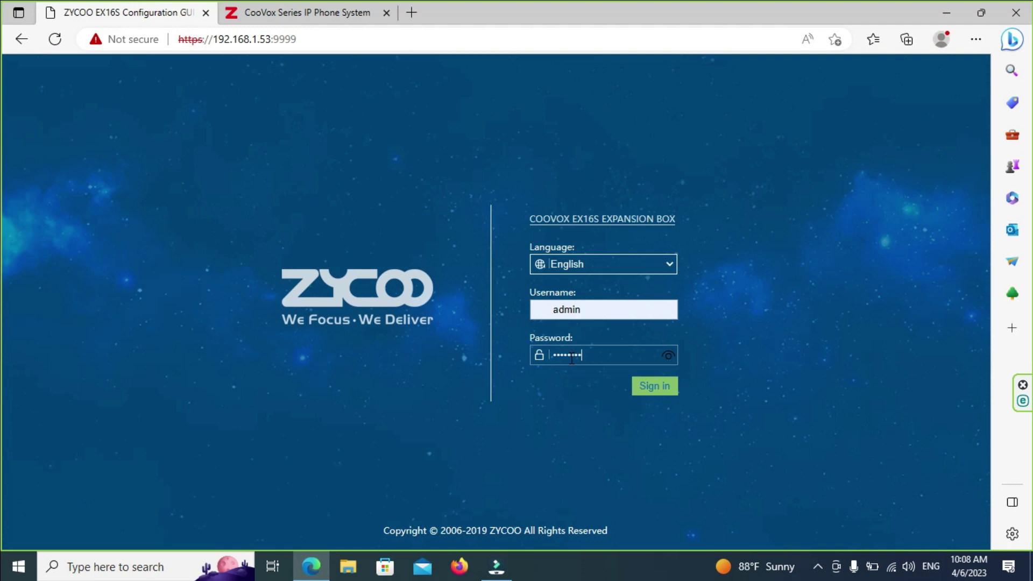
key("Return")
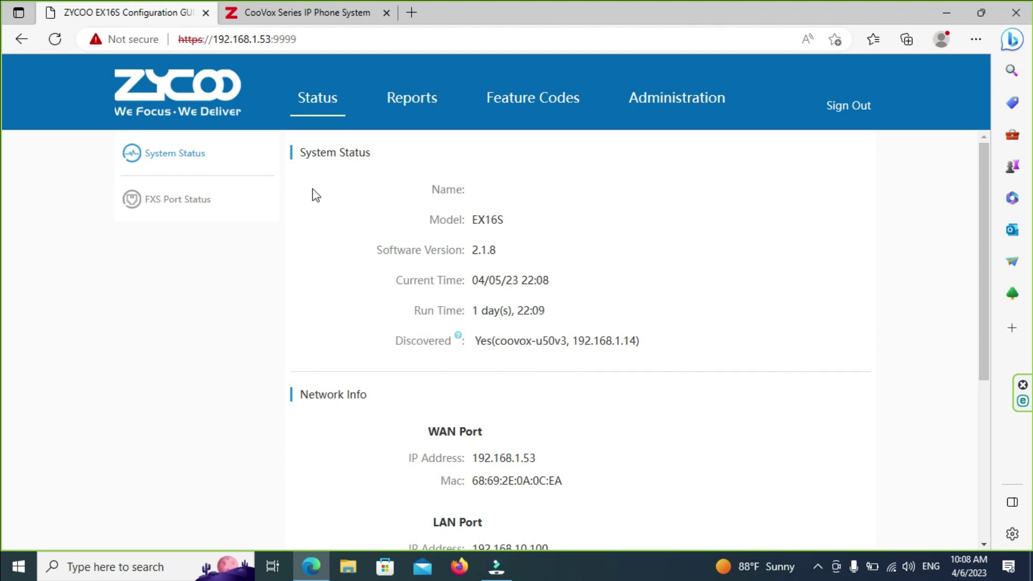
left_click(153, 218)
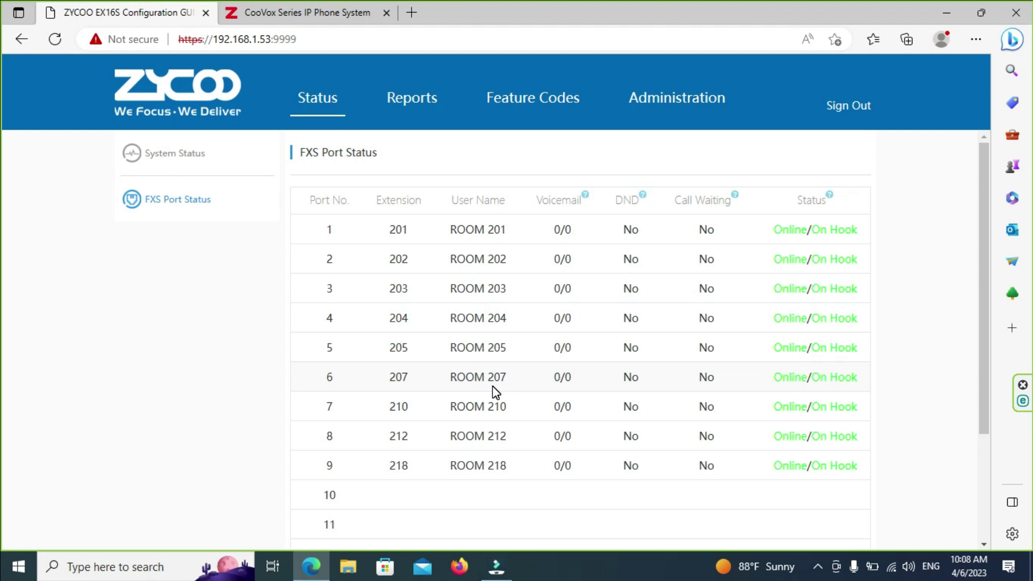
Step: Confirm ports 10 onward are unassigned, then return to the CooVox Expansion Box list
scroll(516, 473, "down", 3)
scroll(549, 459, "up", 2)
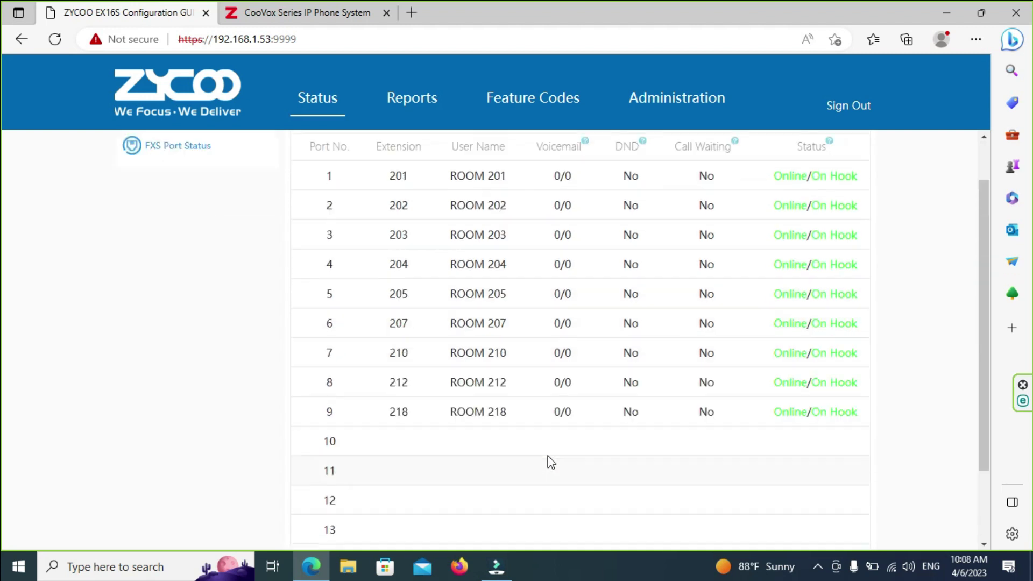
scroll(340, 428, "down", 2)
scroll(409, 382, "up", 3)
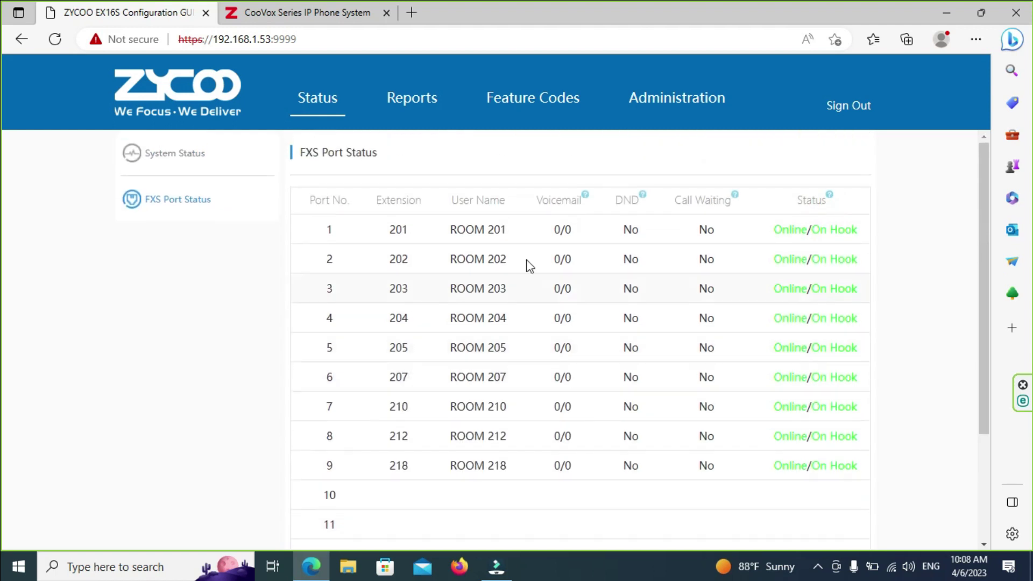
left_click(302, 13)
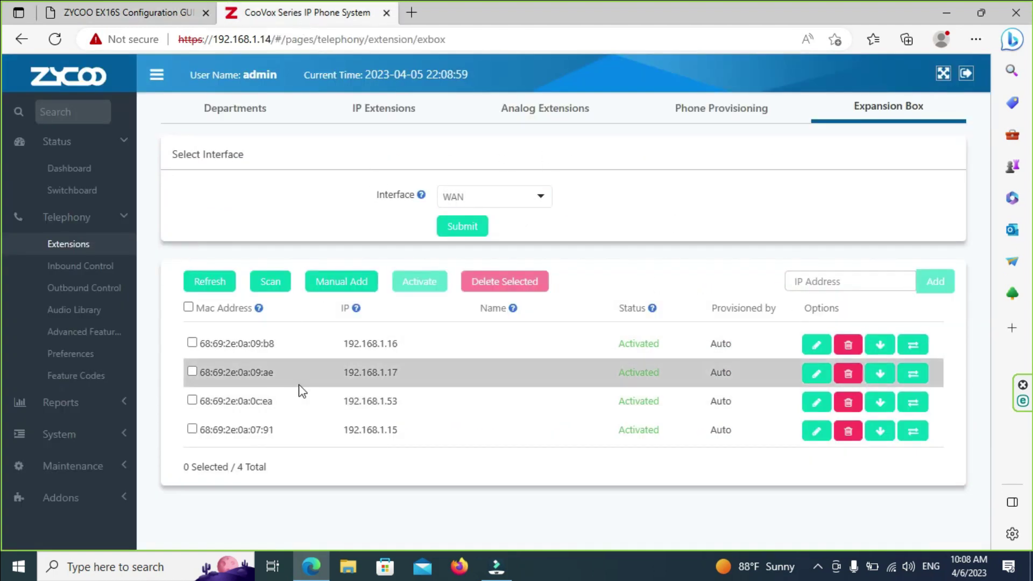
left_click(816, 402)
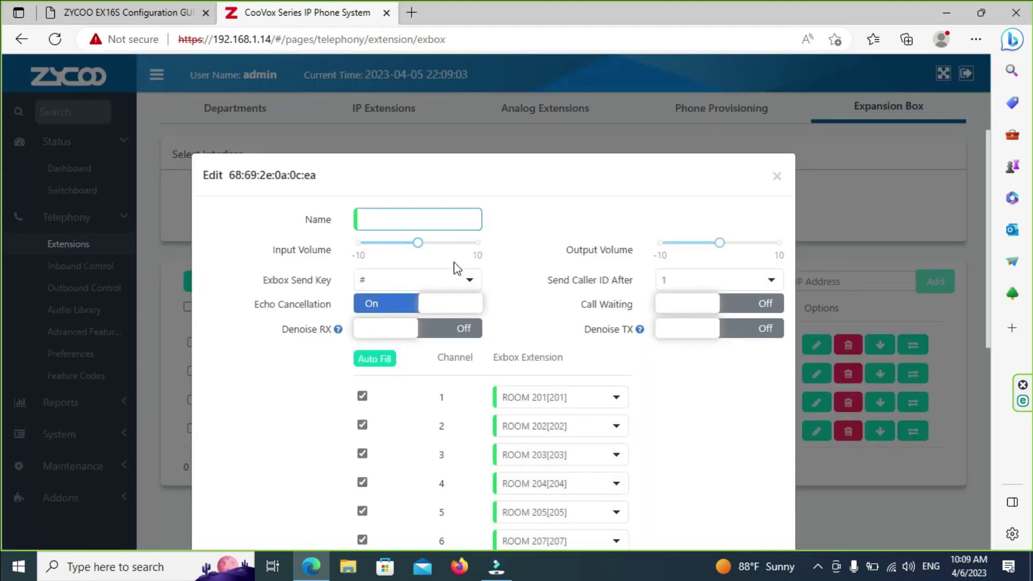
scroll(734, 335, "down", 1)
scroll(736, 333, "down", 3)
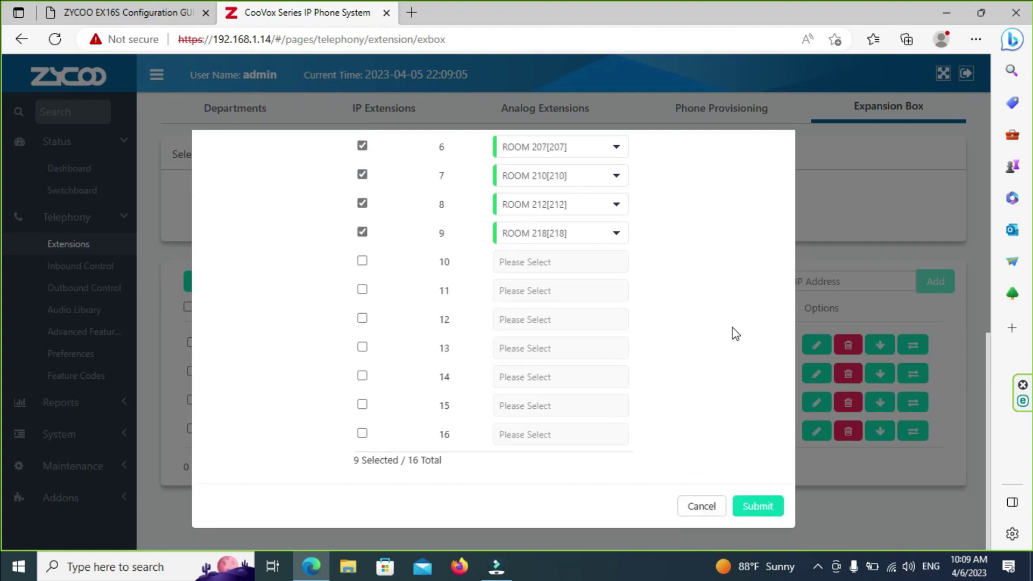
left_click(362, 260)
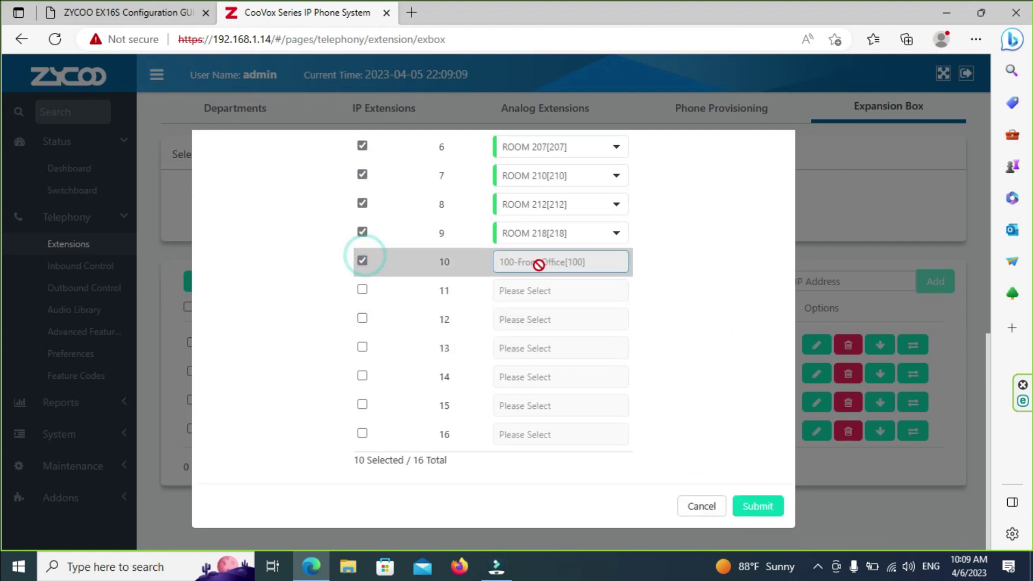
left_click(605, 262)
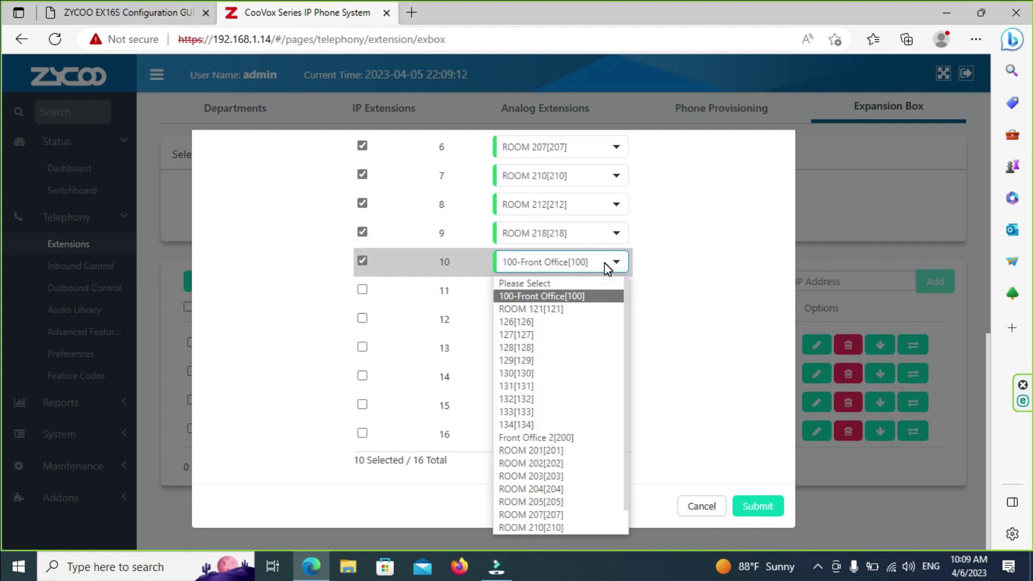
left_click(604, 262)
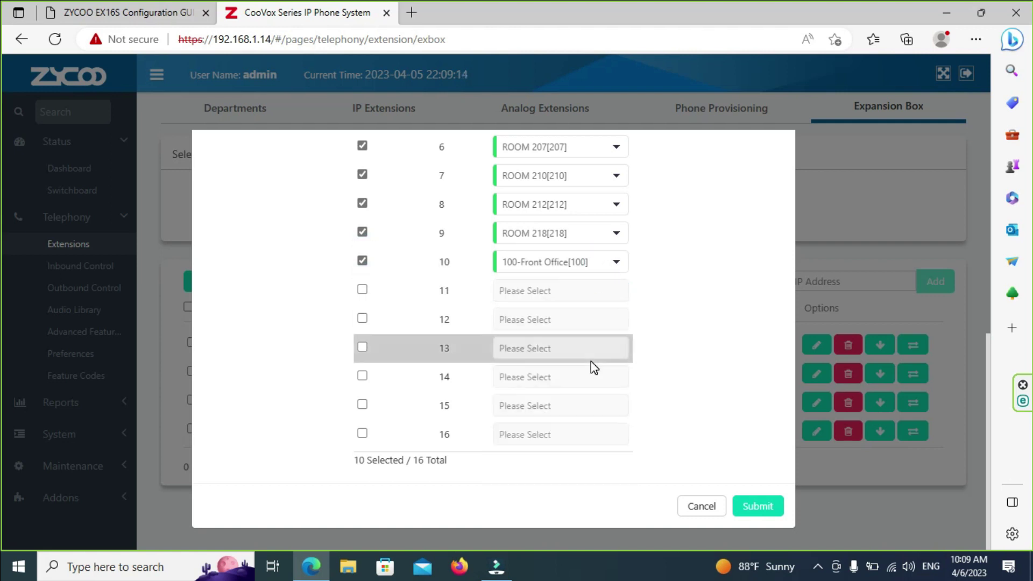
left_click(363, 262)
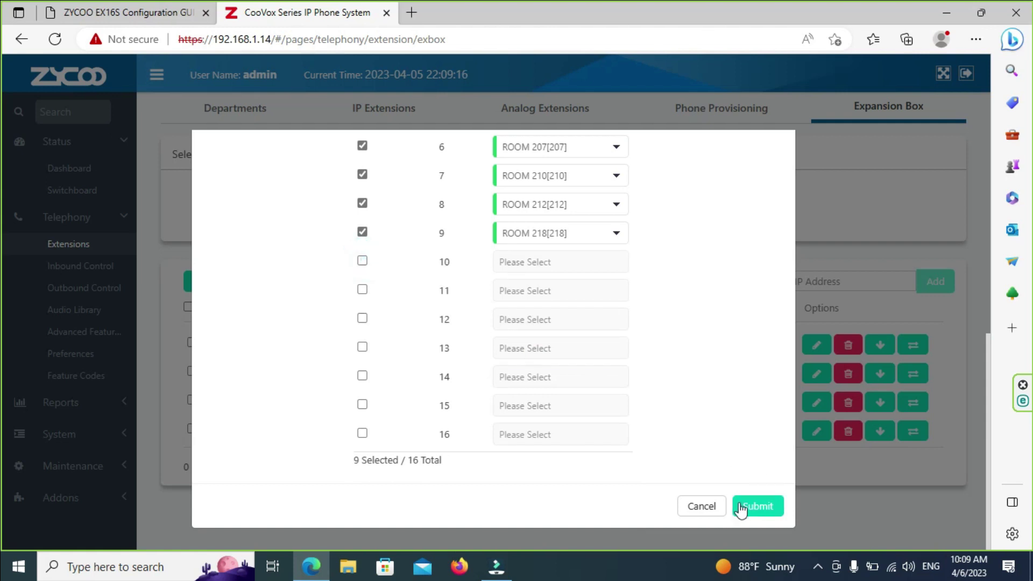
left_click(688, 506)
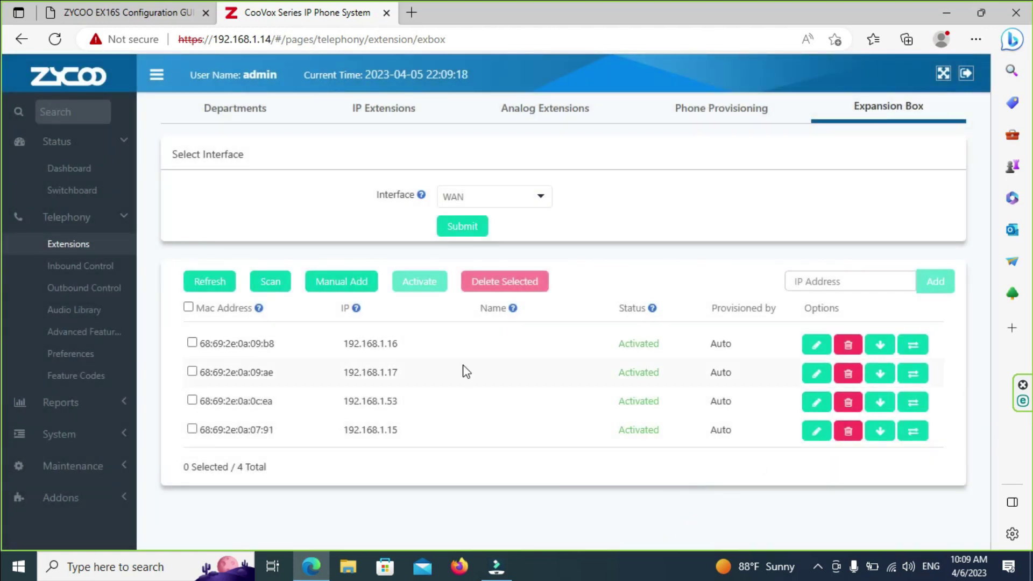
Step: Inspect the provisioned desk phone's line settings, closing the editor without changes
left_click(721, 108)
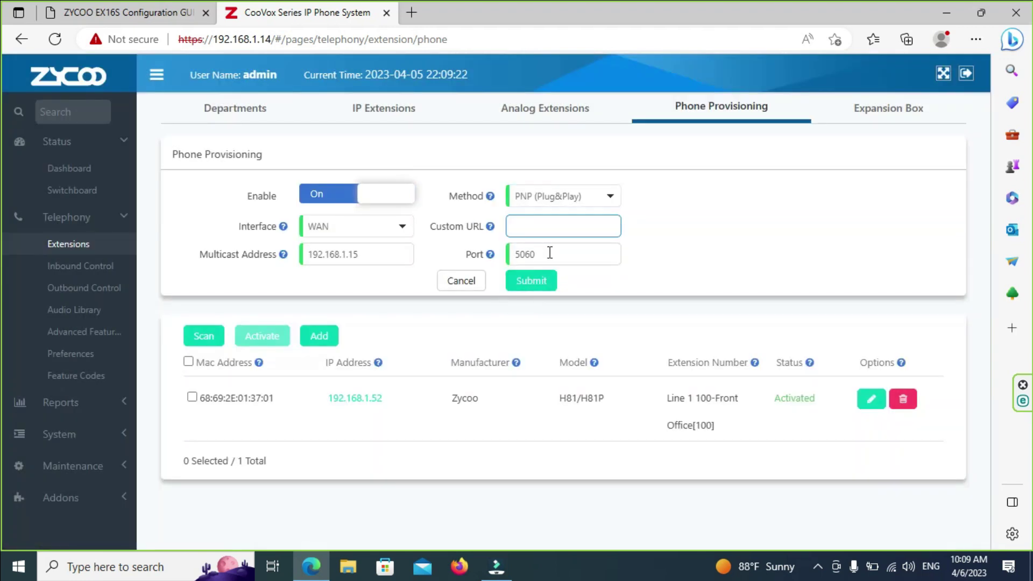
left_click(863, 403)
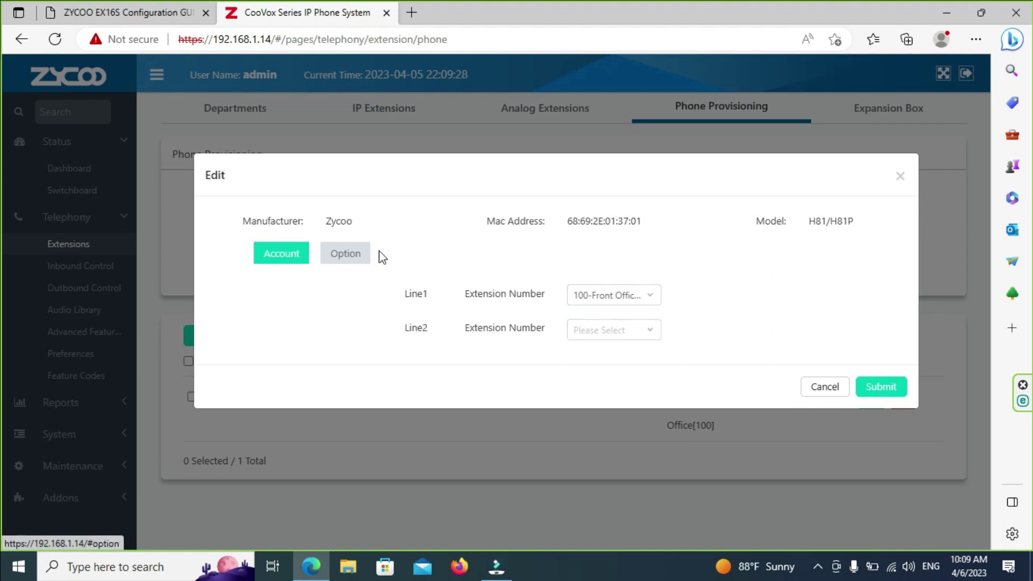
left_click(900, 178)
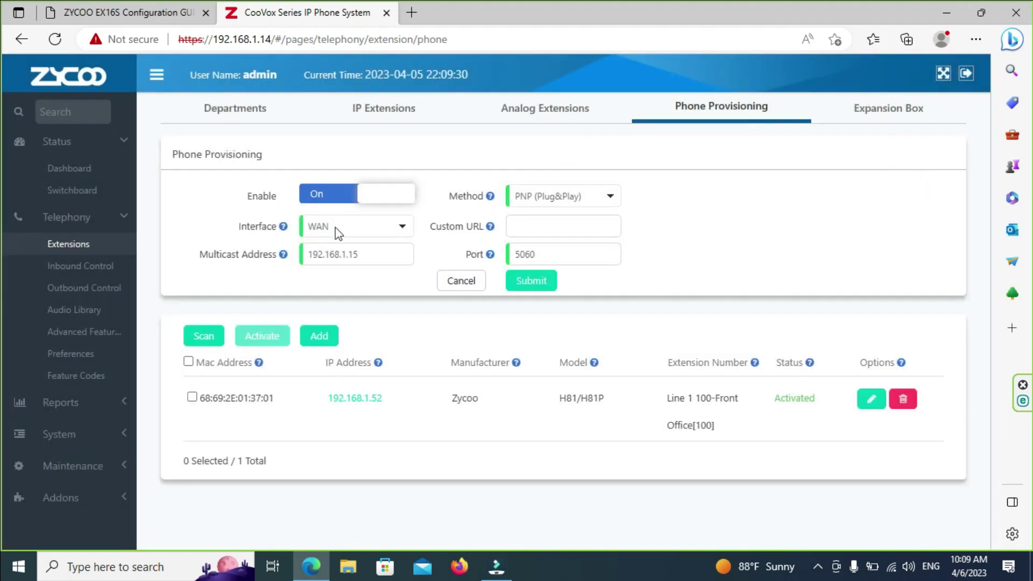
Step: On the CooVox tab, review the IP Extensions list and start adding a new extension
left_click(169, 16)
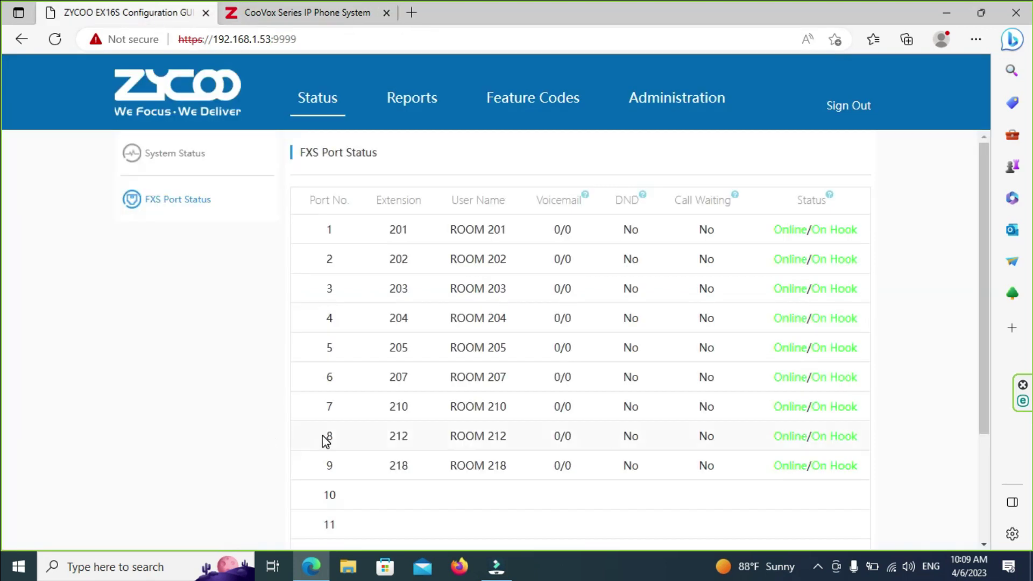
left_click(323, 10)
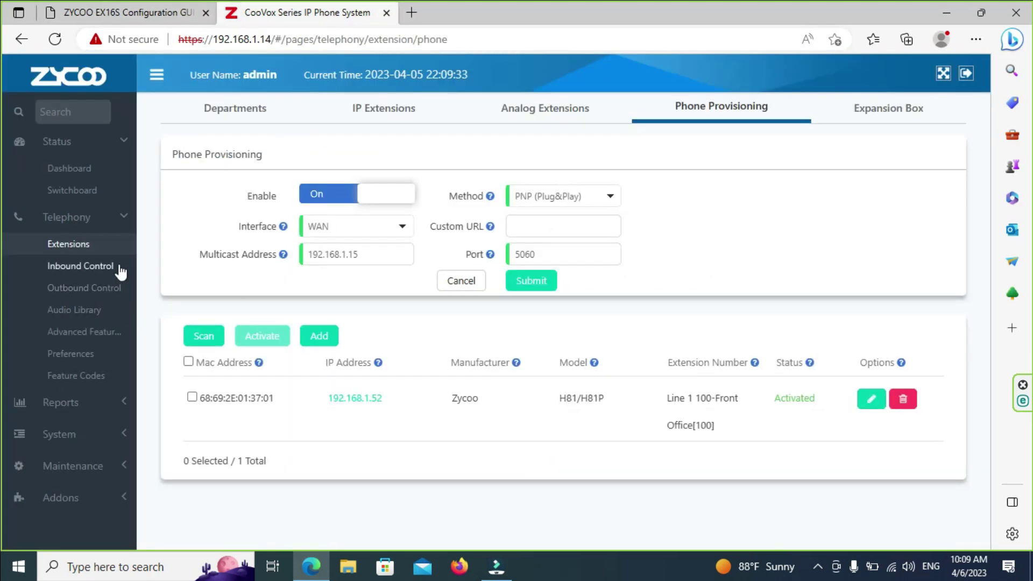
left_click(475, 123)
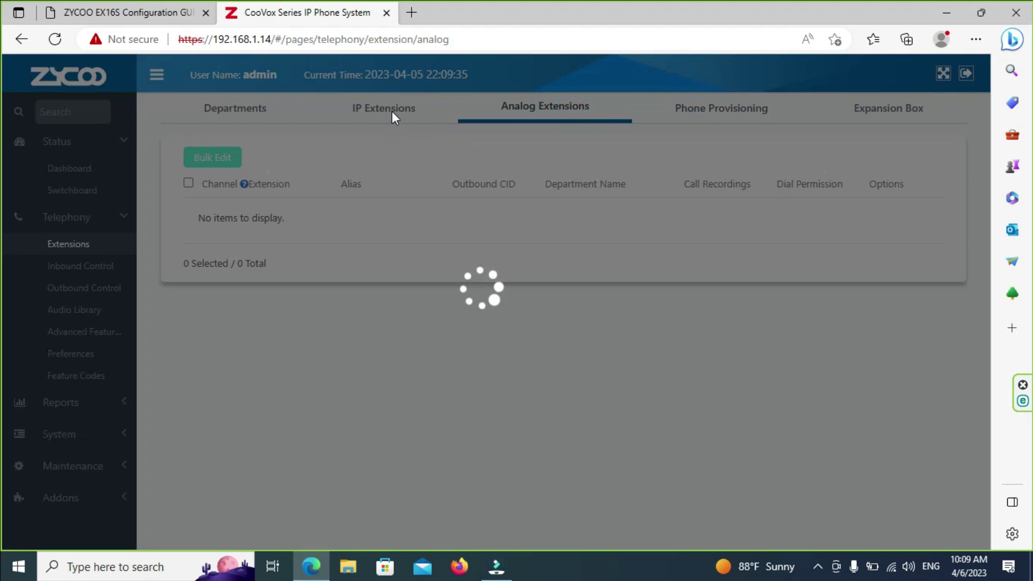
left_click(391, 113)
scroll(489, 376, "down", 2)
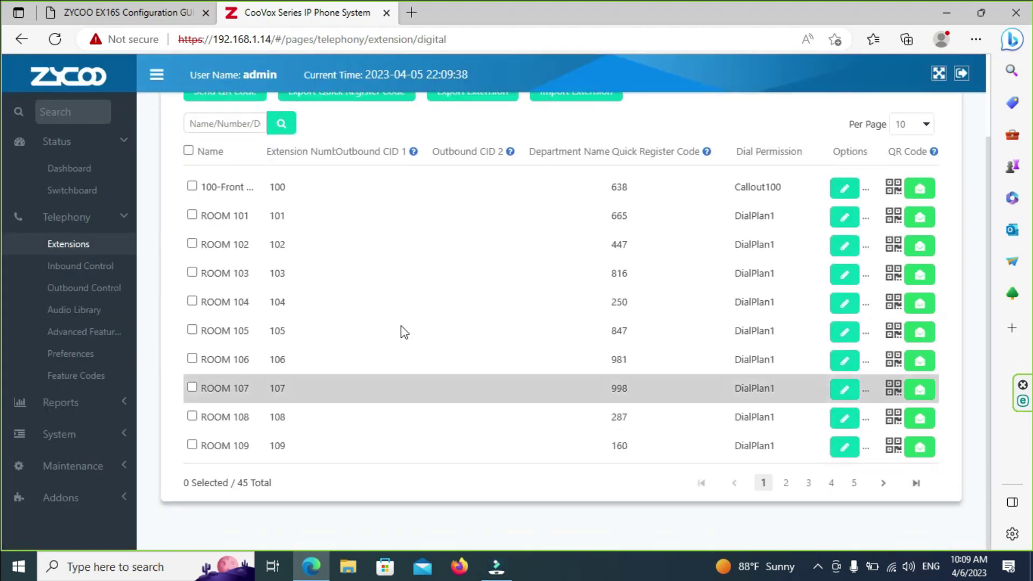
scroll(392, 328, "up", 2)
scroll(295, 283, "down", 2)
scroll(295, 282, "up", 2)
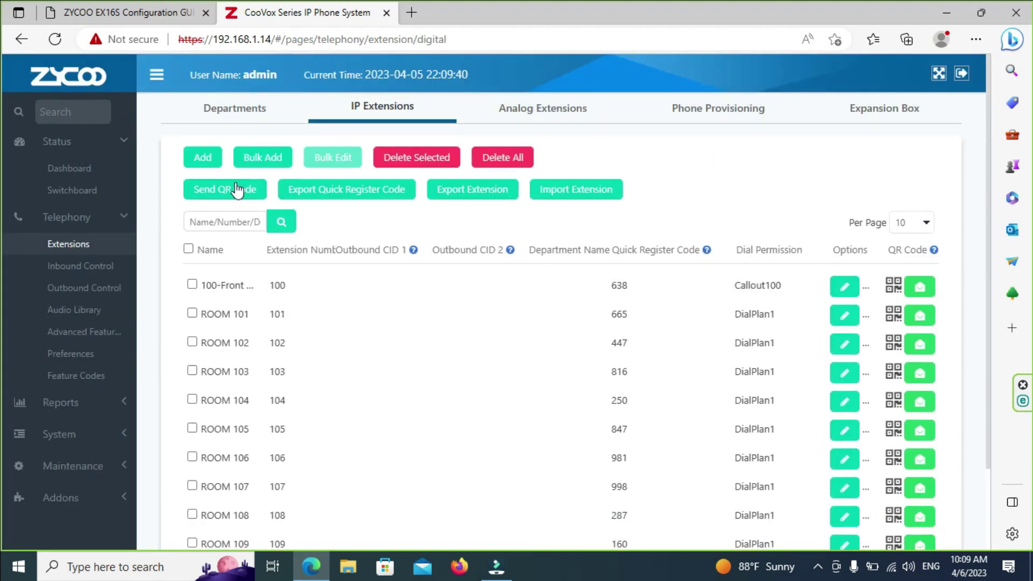
left_click(203, 157)
Step: Set the new extension's name to ROOM 220, replacing the default 135
left_click(427, 283)
type("135")
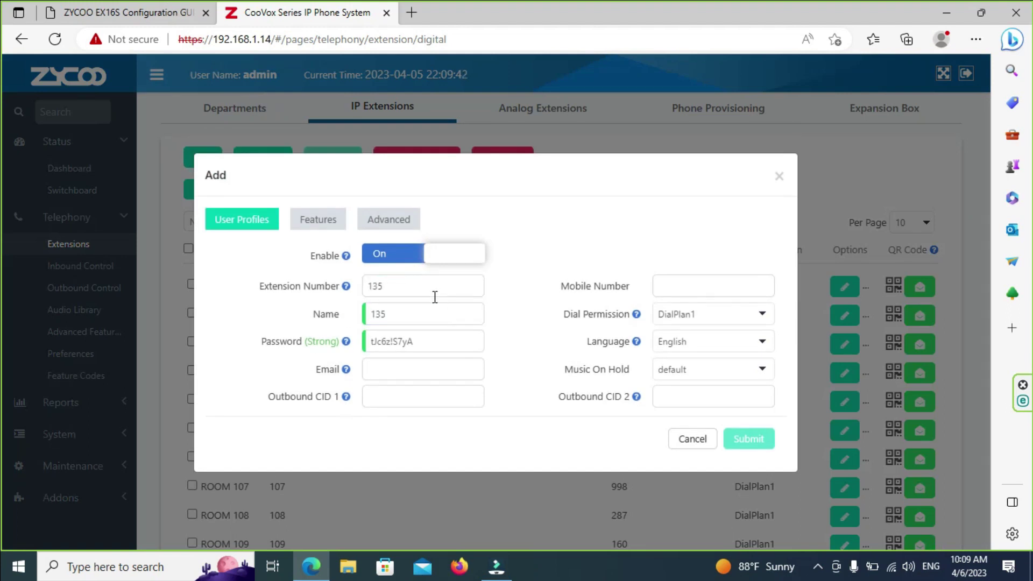
left_click_drag(475, 170, 634, 145)
left_click(505, 295)
double_click(503, 293)
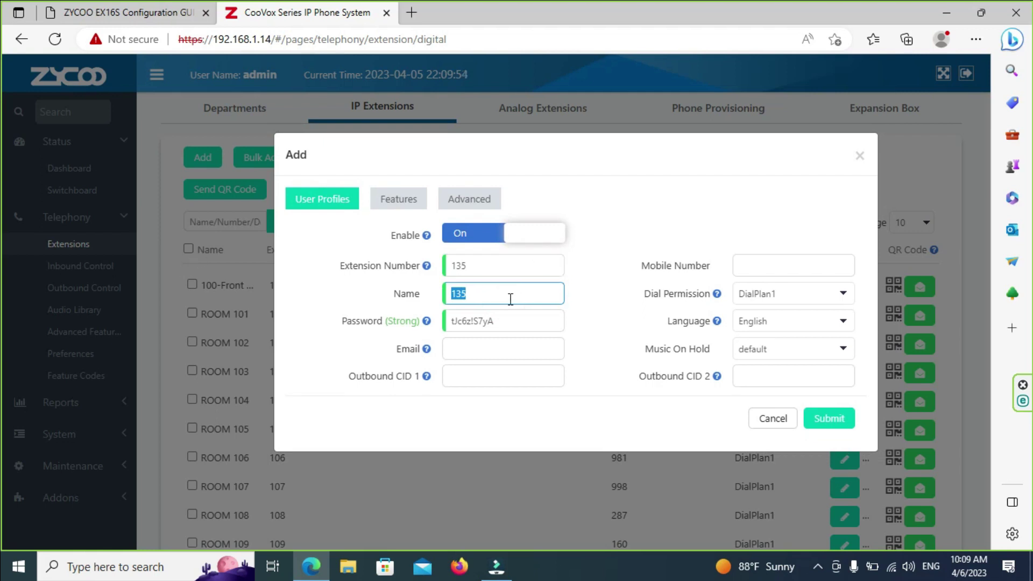
type("RR")
key("BackSpace")
key("BackSpace")
type("ROOM 220")
Step: Set the extension number to 220 and submit the ROOM 220 extension
left_click(505, 264)
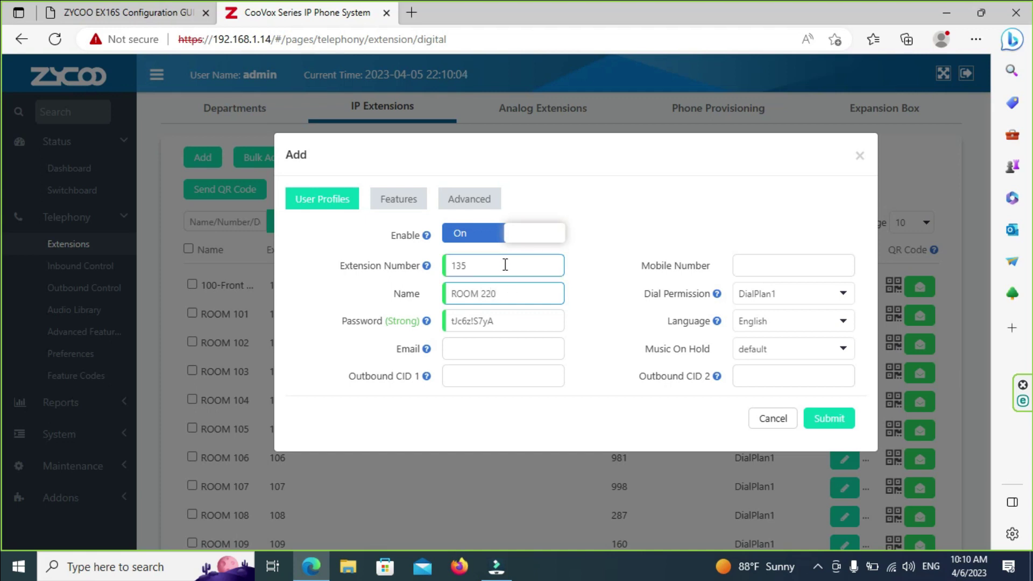
left_click_drag(505, 265, 334, 266)
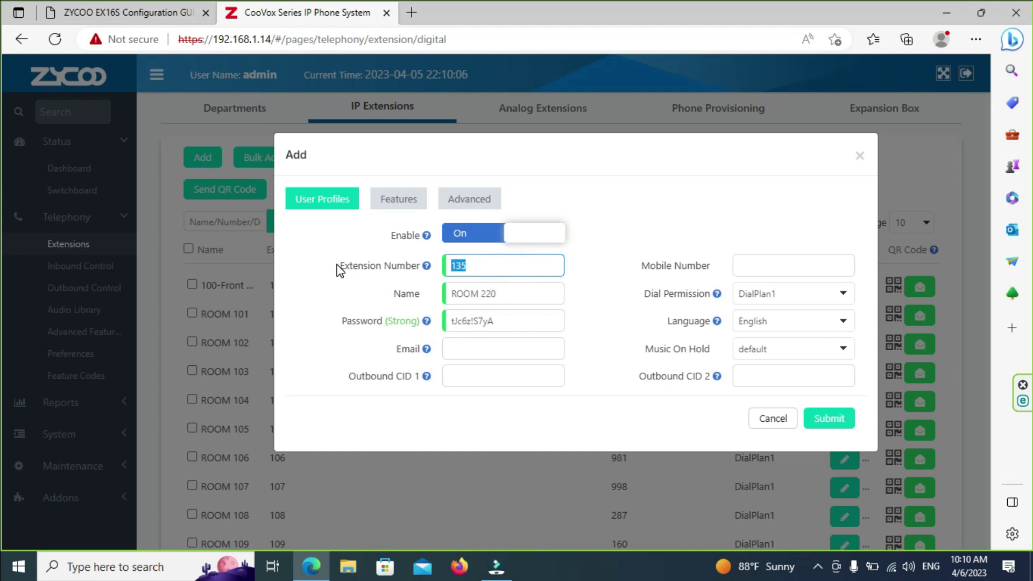
type("220")
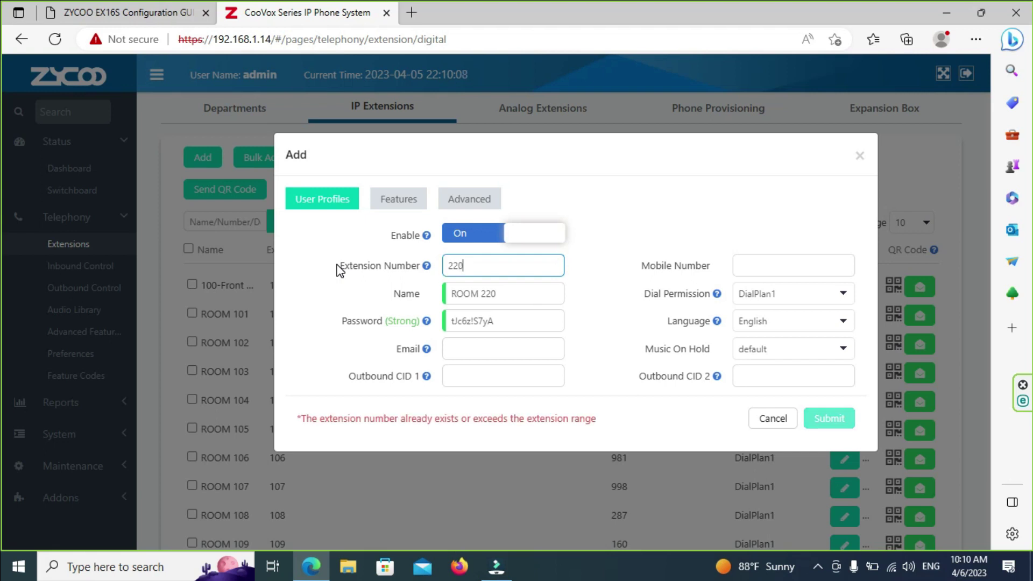
left_click(813, 420)
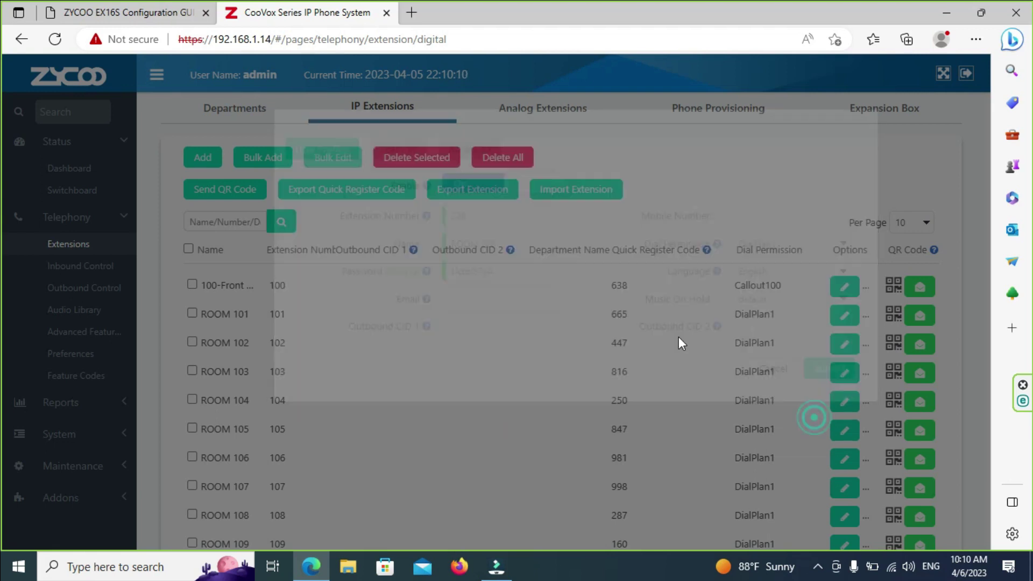
scroll(418, 296, "down", 2)
scroll(547, 397, "up", 2)
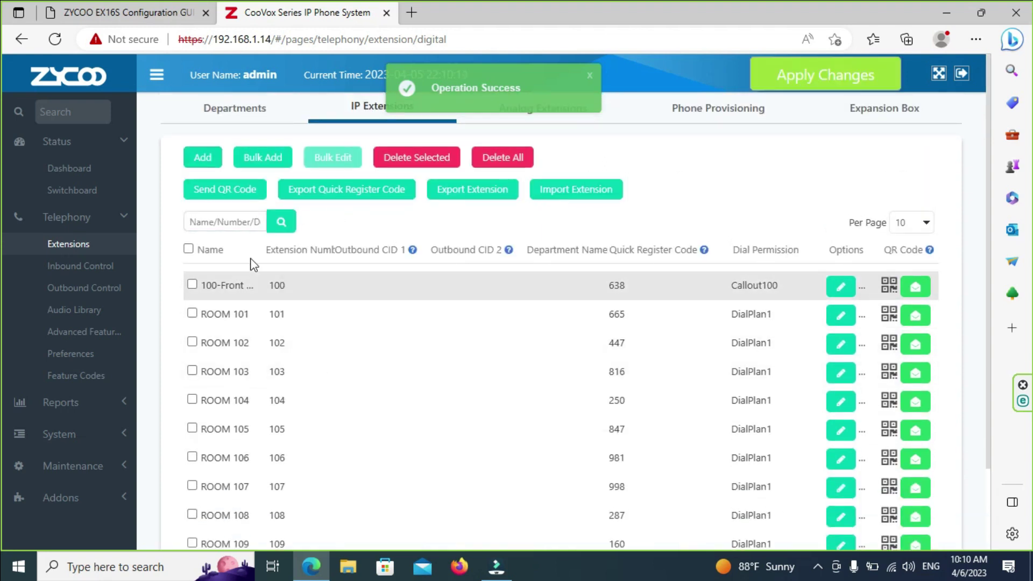
left_click(199, 159)
Step: Reposition the new Add extension form and start replacing the default name 135
left_click(495, 267)
type("135")
left_click(495, 323)
left_click(510, 302)
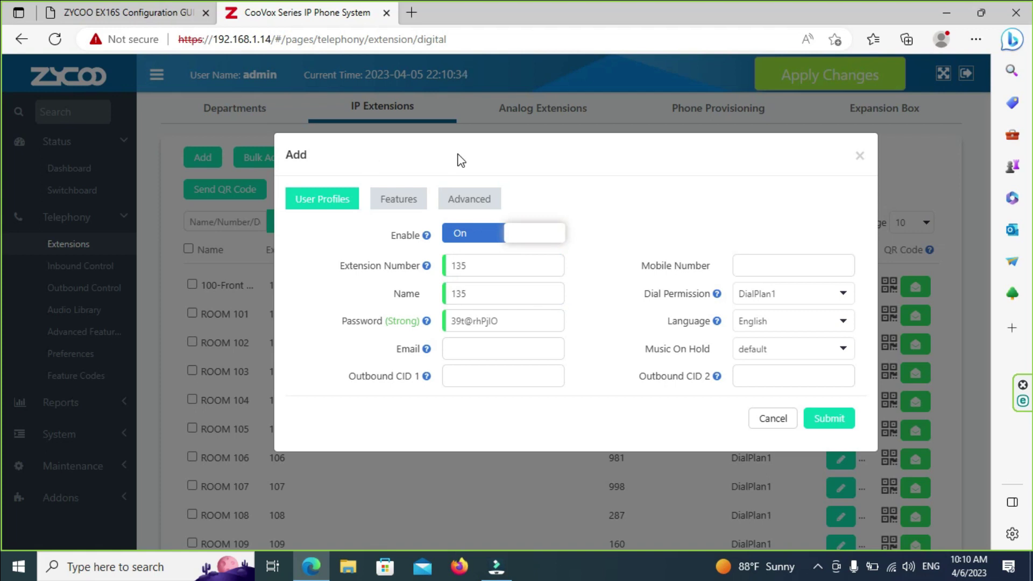
left_click_drag(543, 148, 326, 140)
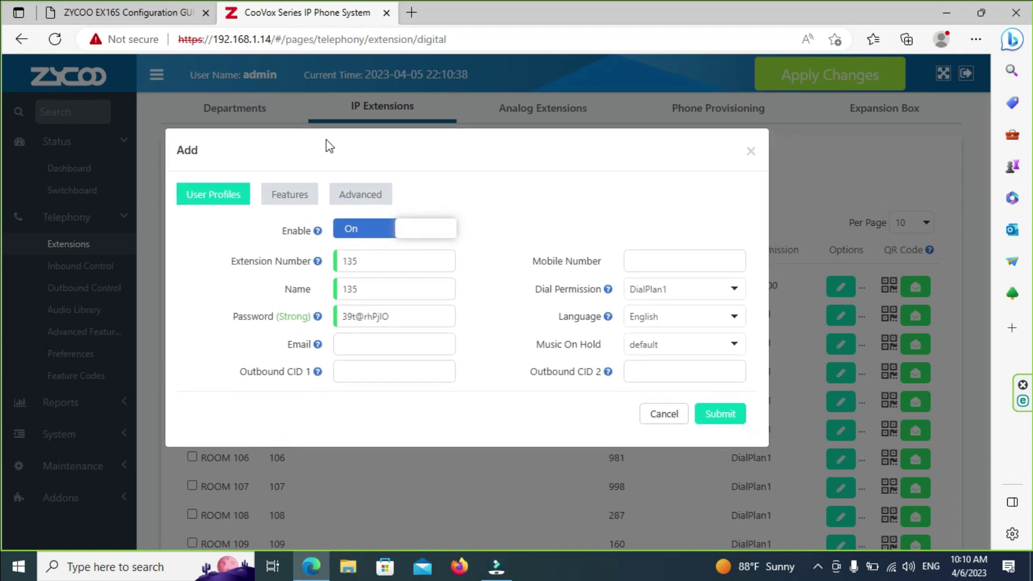
mouse_move(521, 143)
left_mouse_down()
mouse_move(538, 150)
mouse_move(518, 149)
left_mouse_up()
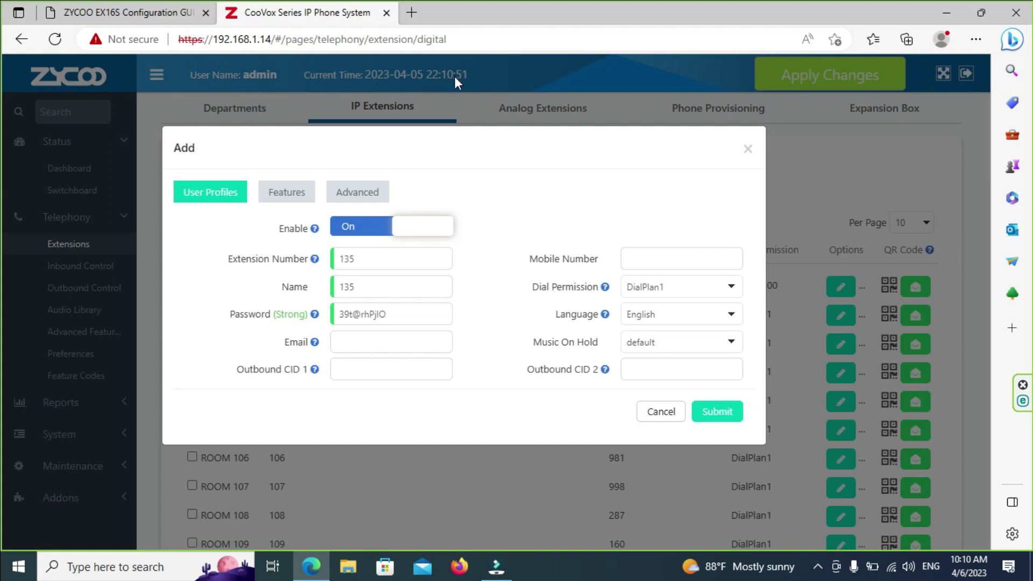
left_click(380, 258)
double_click(388, 286)
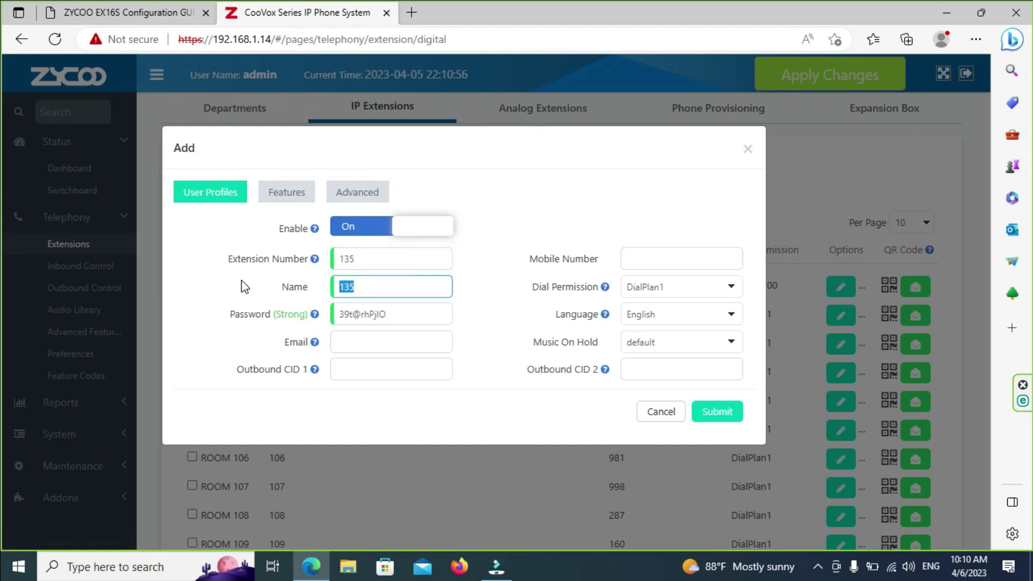
type("RR")
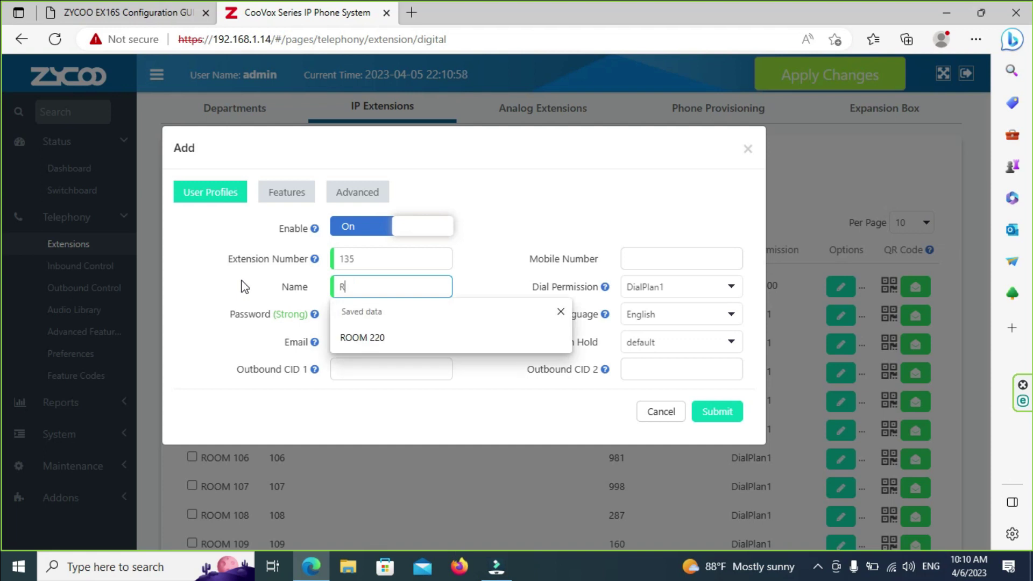
key("BackSpace")
Step: Name it ROOM 221 from the saved ROOM 220, set number 221, and submit
left_click(347, 340)
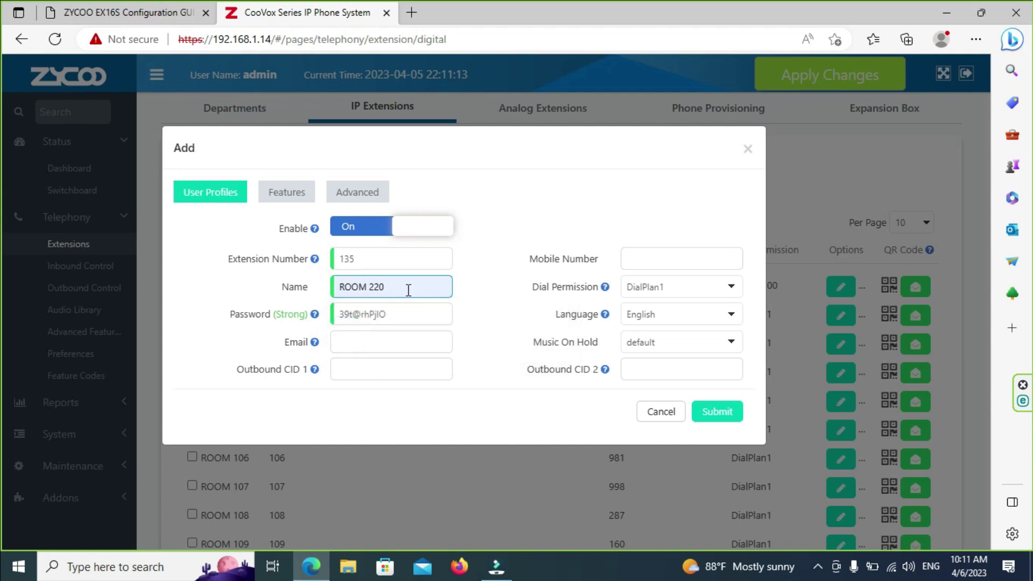
key("BackSpace")
type("1")
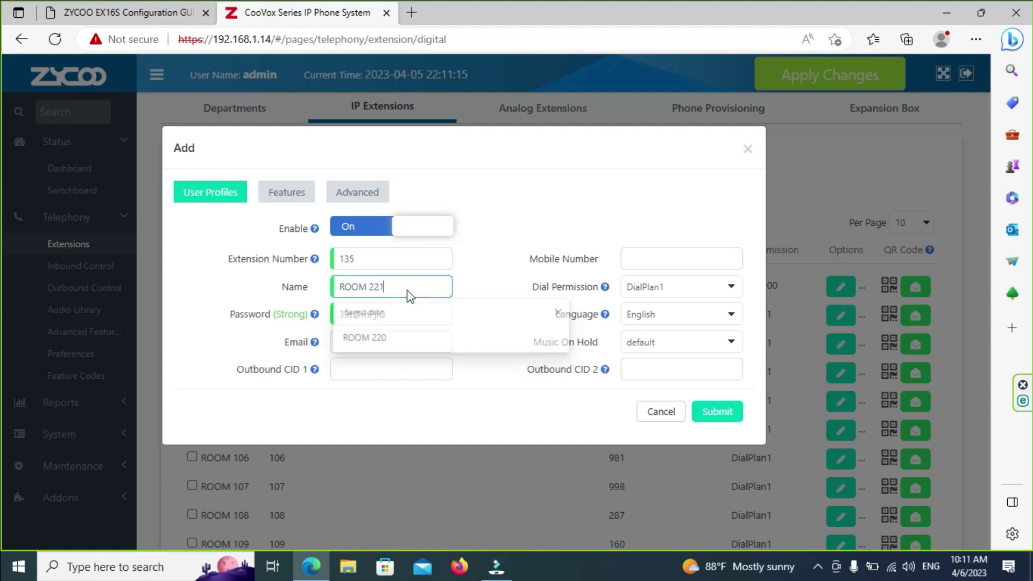
double_click(382, 258)
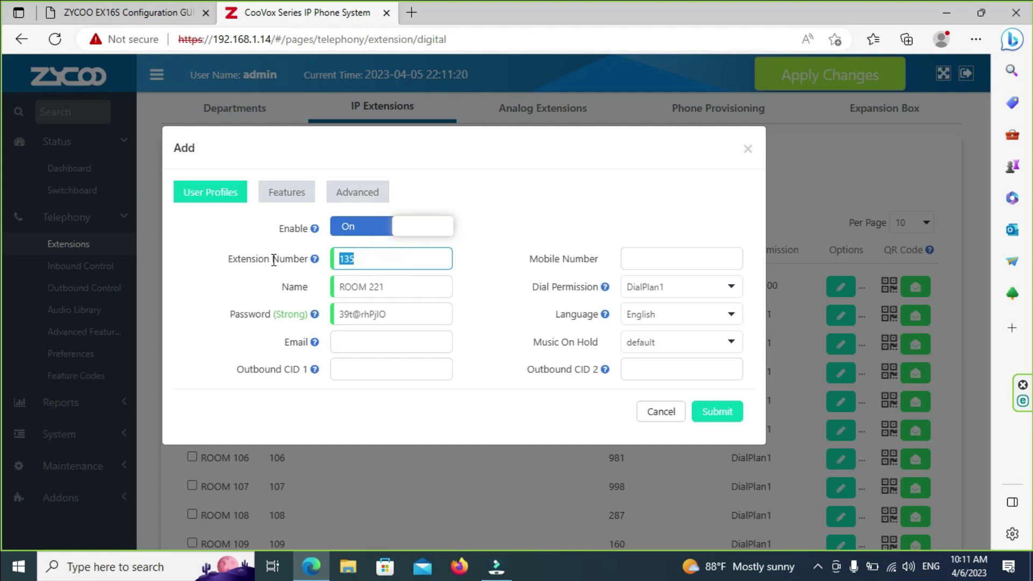
type("221")
left_click(708, 413)
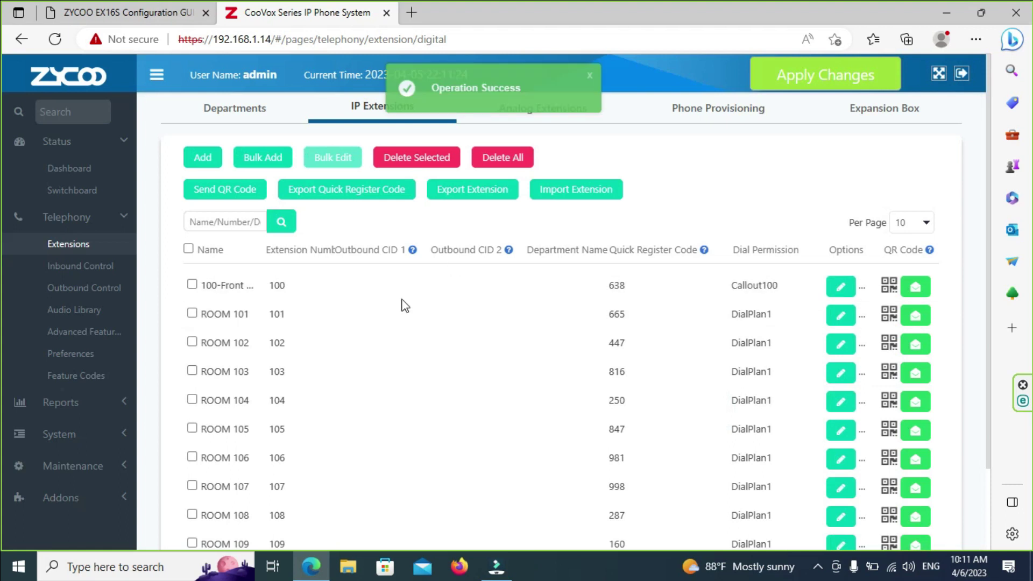
Step: Open another Add extension form and clear the default name, dismissing saved name suggestions
scroll(425, 313, "down", 2)
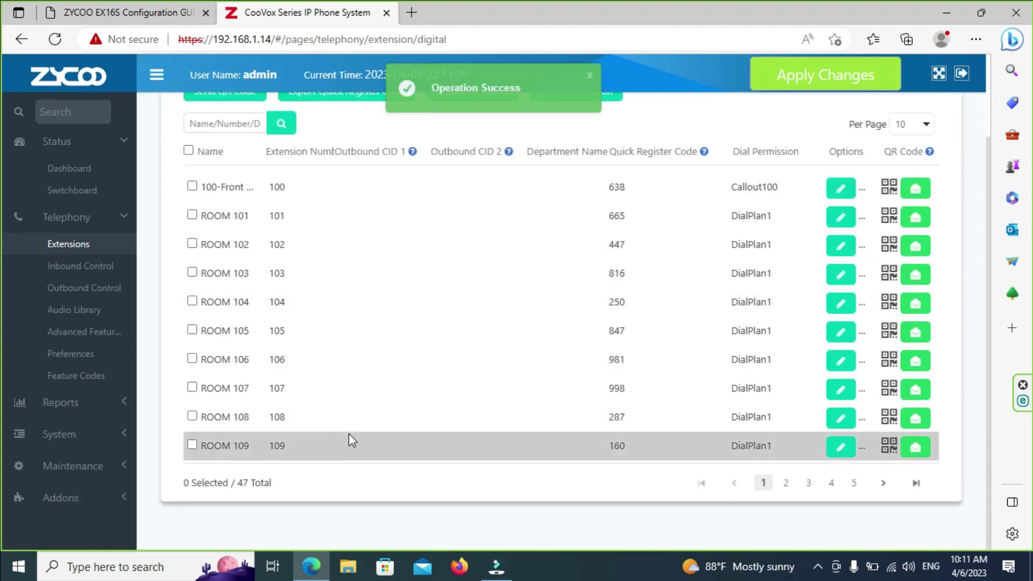
scroll(412, 341, "up", 2)
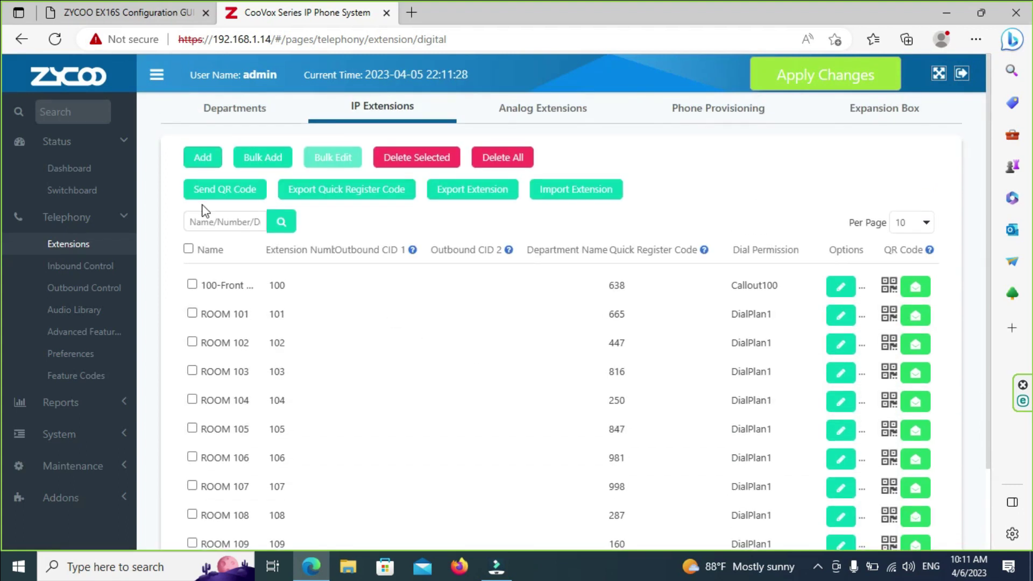
left_click(200, 159)
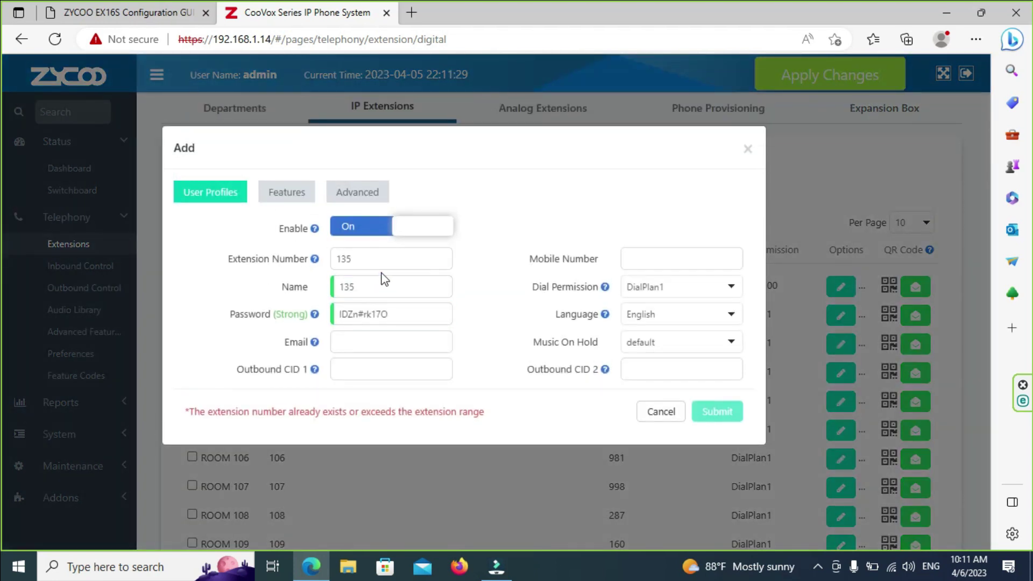
double_click(402, 287)
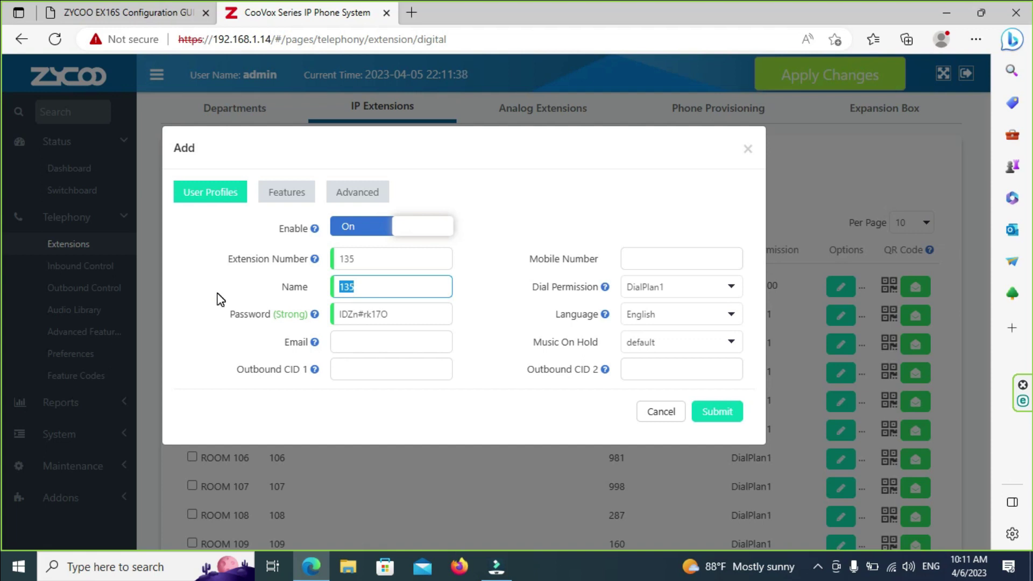
type("r")
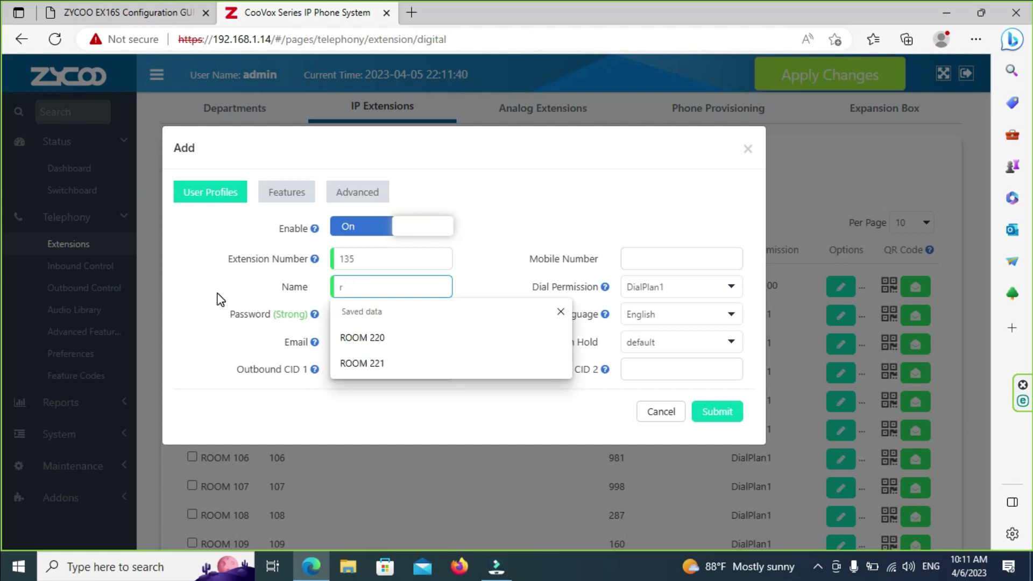
key("Down")
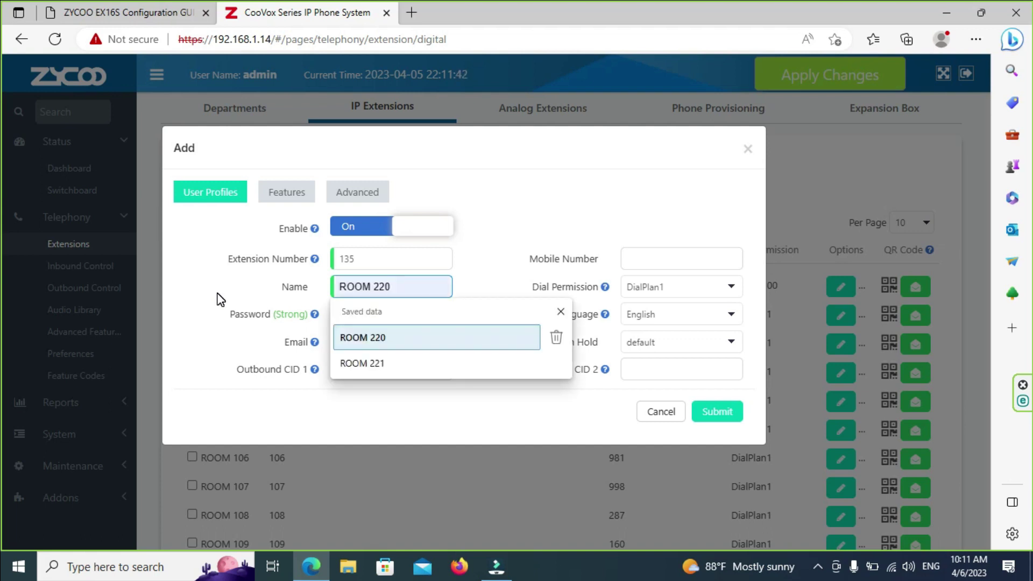
key("Right")
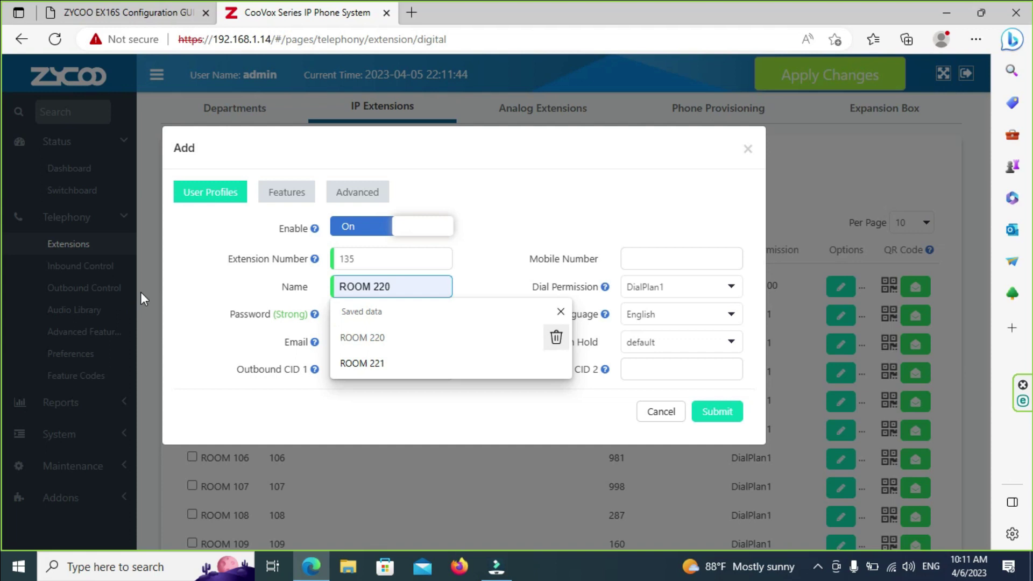
left_click(424, 288)
left_click(425, 281)
left_click(493, 189)
left_click(387, 294)
type("r")
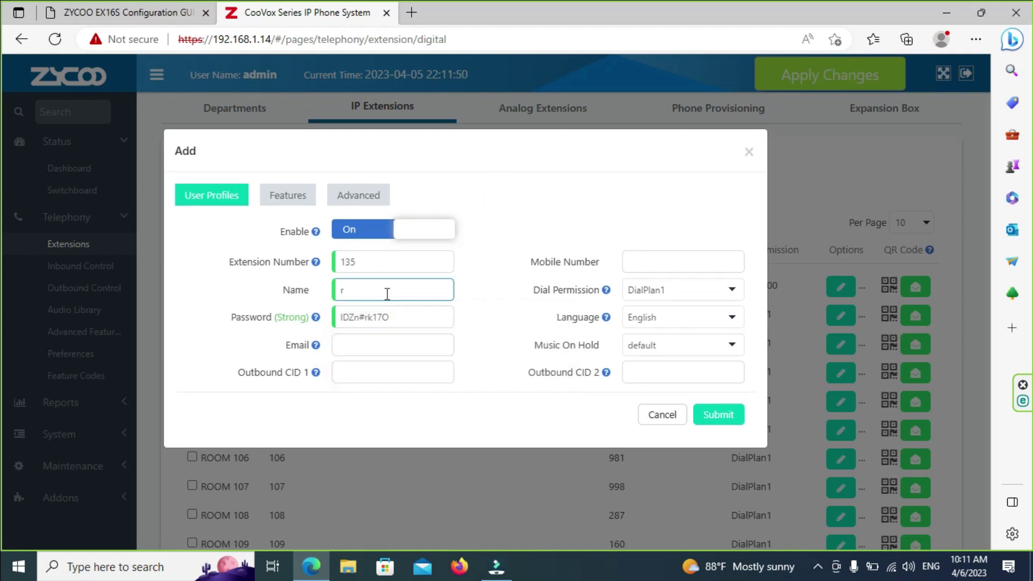
left_click(387, 292)
Step: Set the name to ROOM 222 and the number to 222, then submit
left_click(367, 337)
left_click(406, 283)
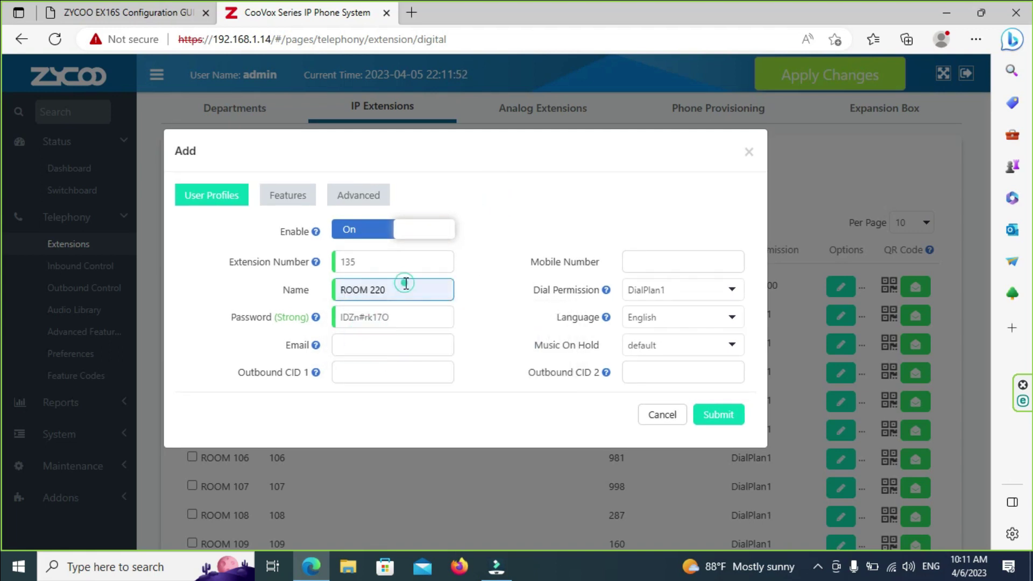
key("BackSpace")
type("2")
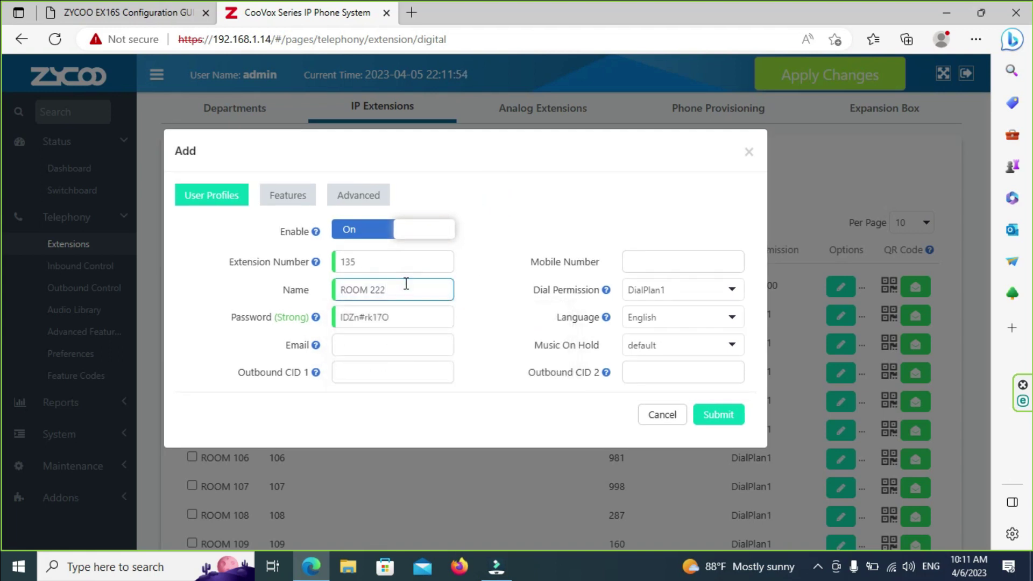
double_click(392, 262)
type("222")
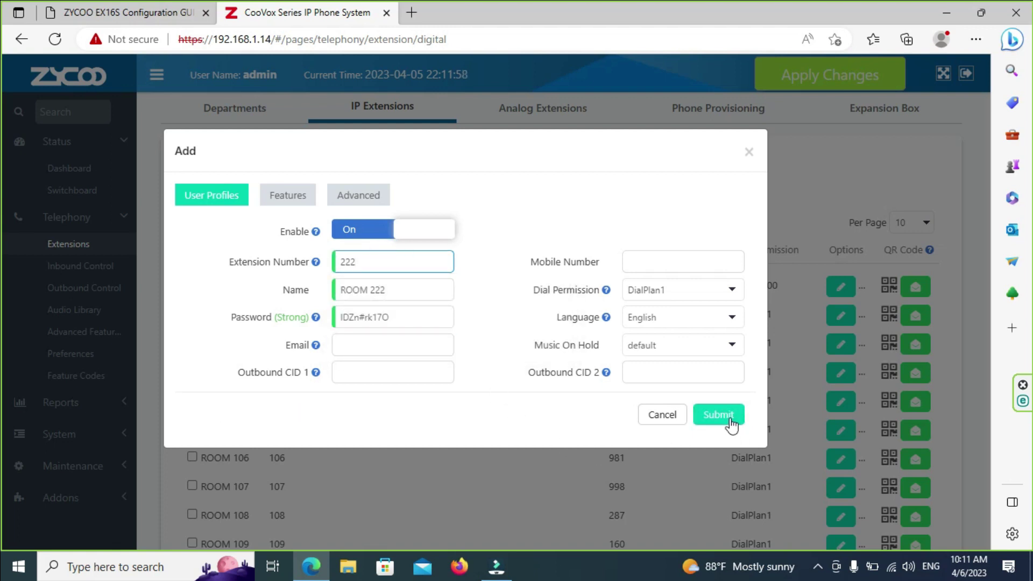
left_click(730, 425)
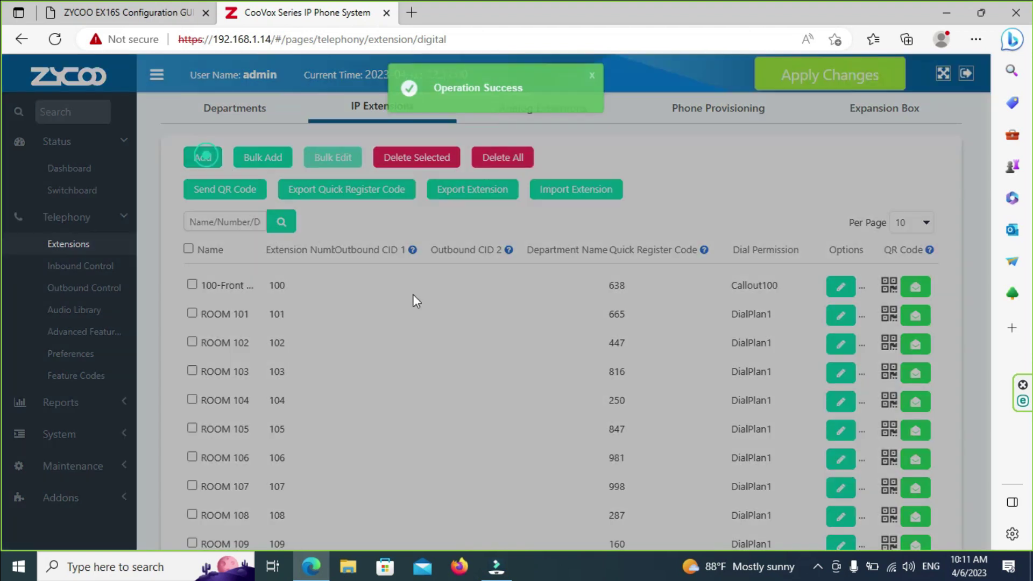
Step: Start a new IP extension and change its Extension Number from 135 to 214
left_click(377, 289)
type("135")
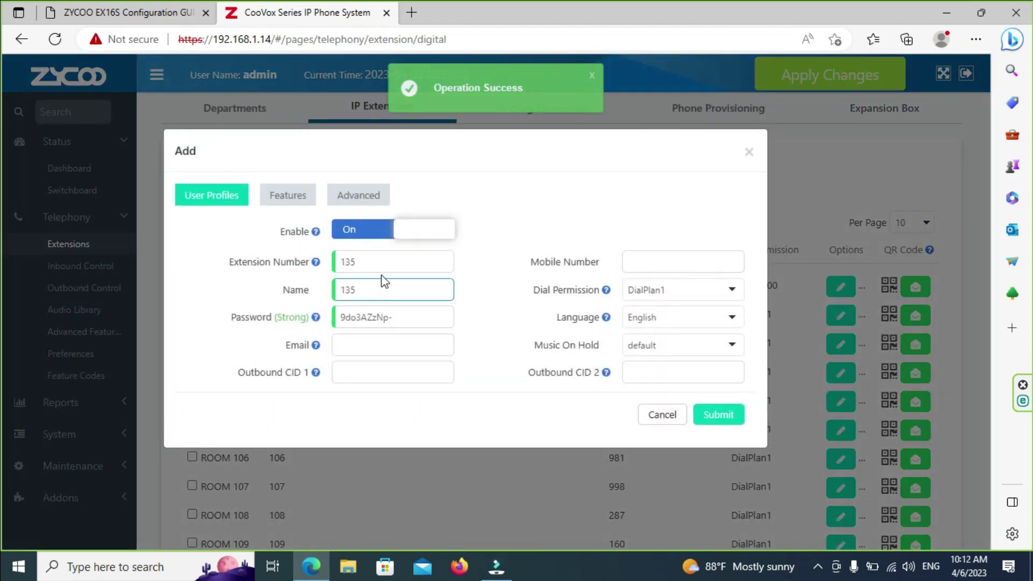
left_click(376, 287)
left_click(379, 262)
left_click_drag(380, 262, 266, 265)
key("BackSpace")
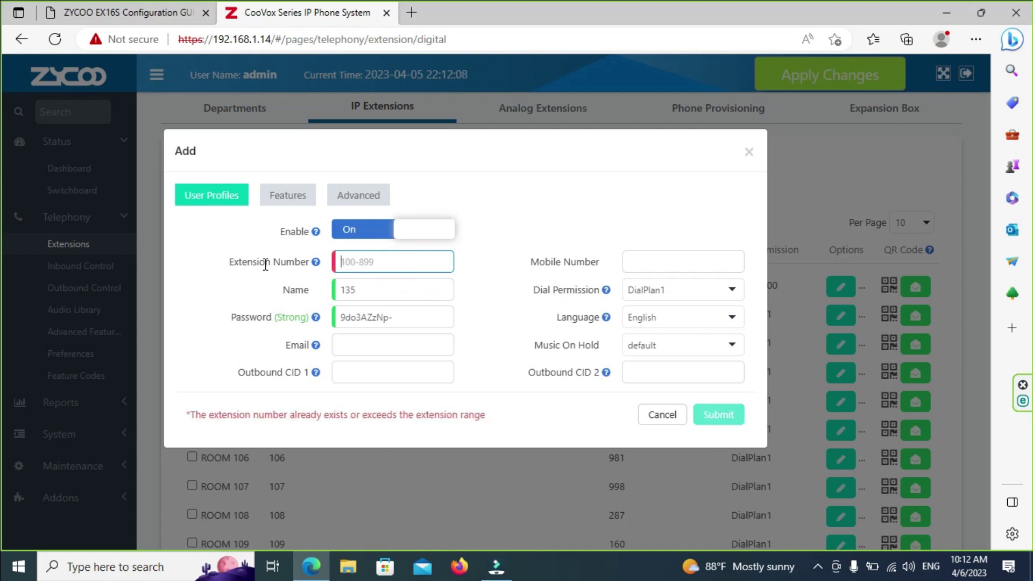
type("22")
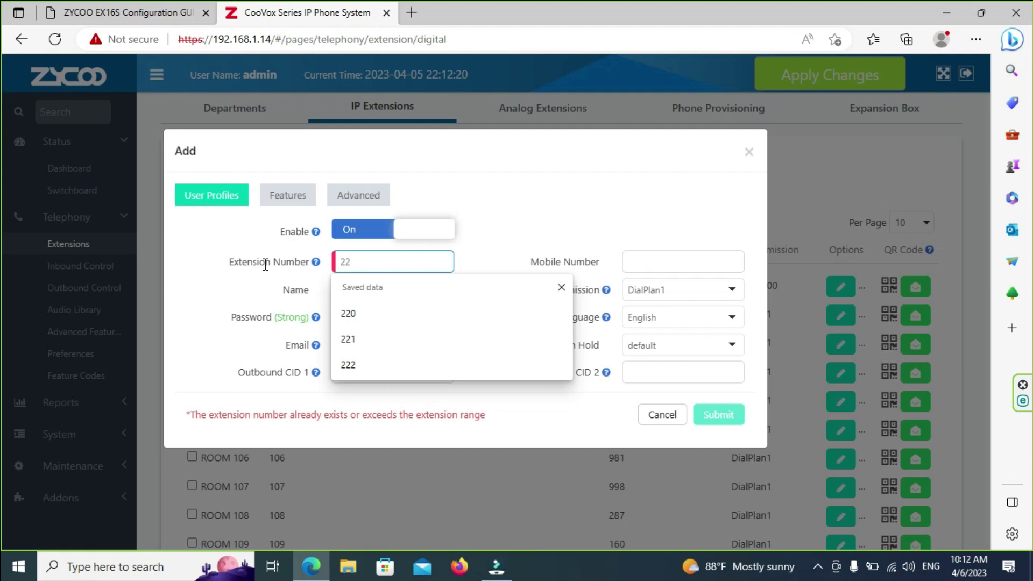
type("4")
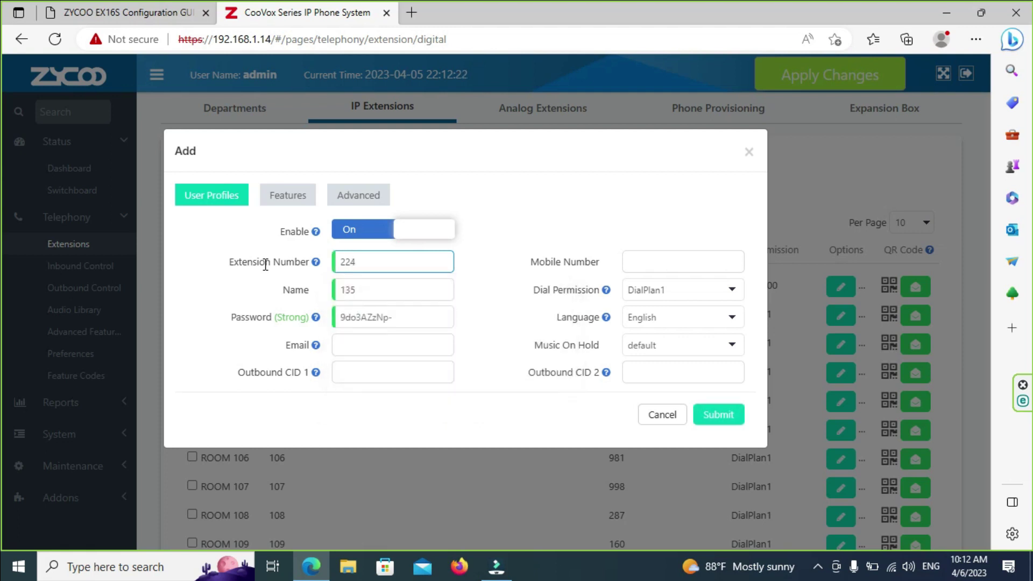
key("BackSpace")
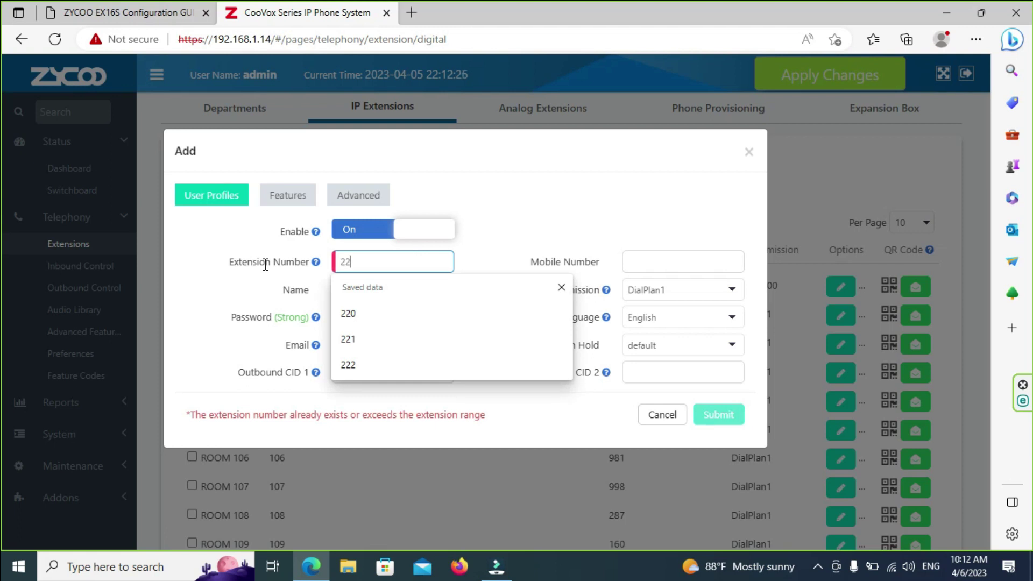
key("BackSpace")
key("BackSpace")
type("21")
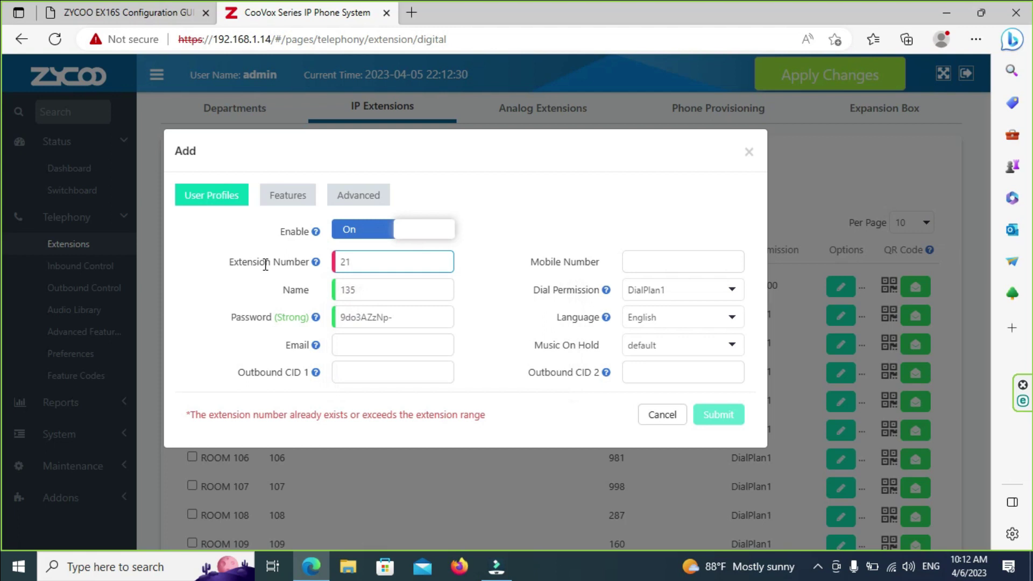
type("4")
Step: Name the extension ROOM 214 and submit it
left_click(363, 290)
double_click(362, 290)
type("r")
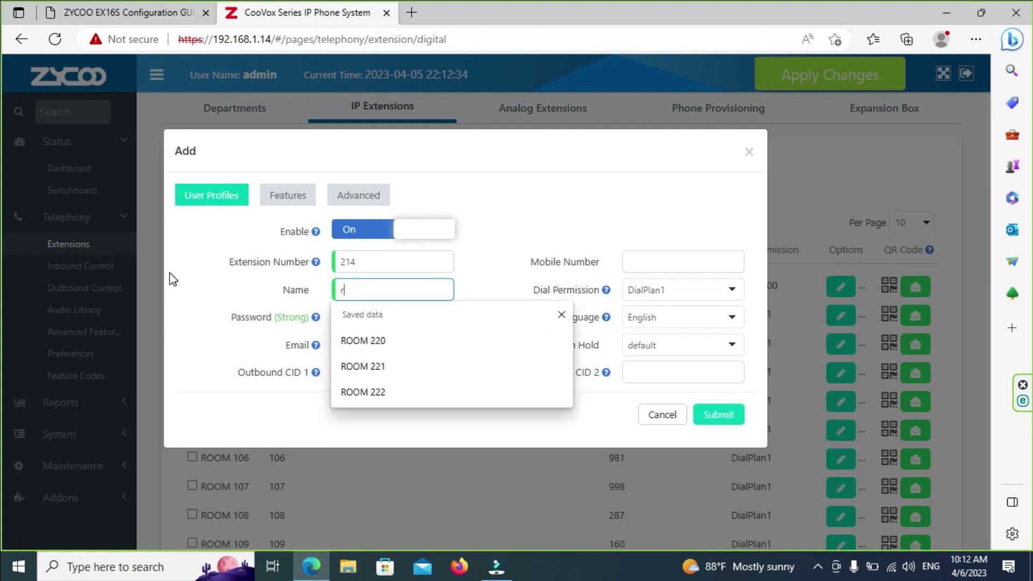
left_click(352, 340)
left_click(413, 289)
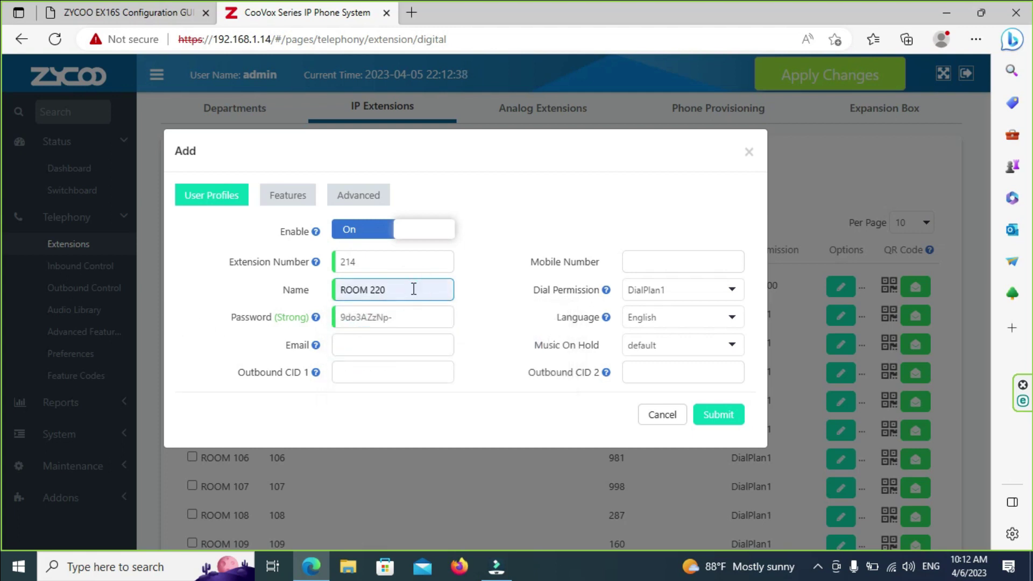
key("BackSpace")
type("14")
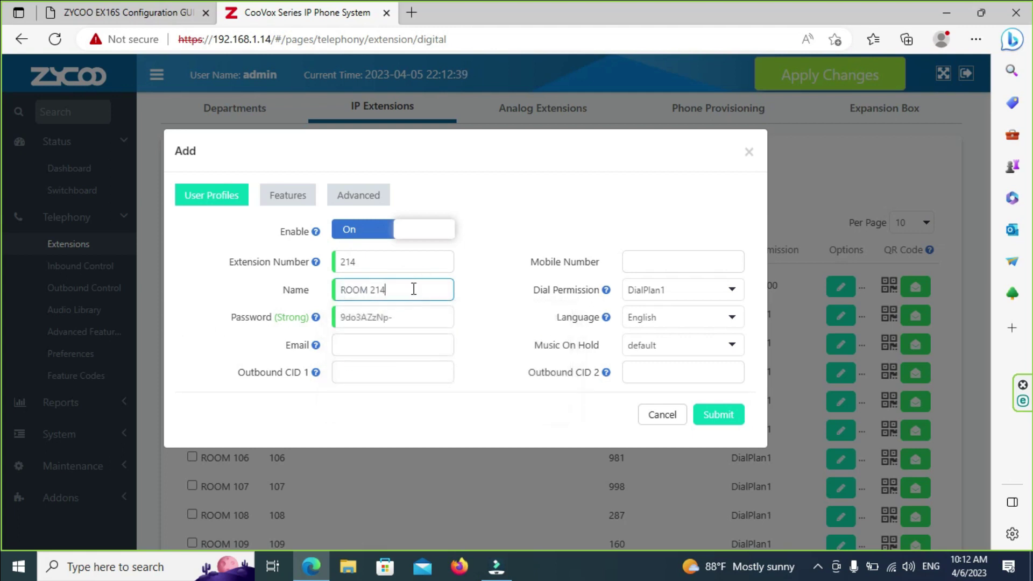
left_click(718, 414)
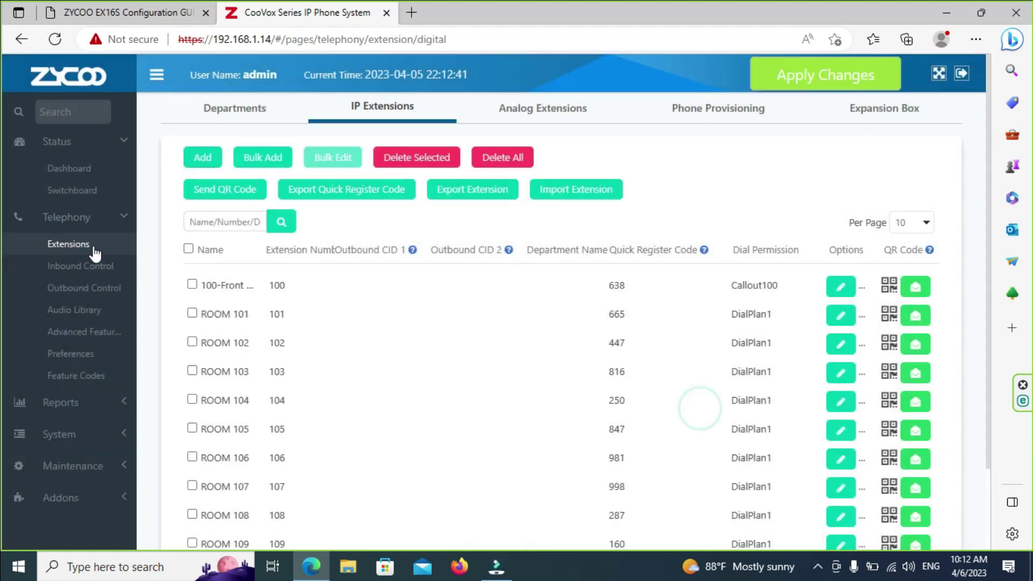
Step: Start another extension, rename it ROOM 215 and replace number 135 with 215
scroll(359, 326, "down", 2)
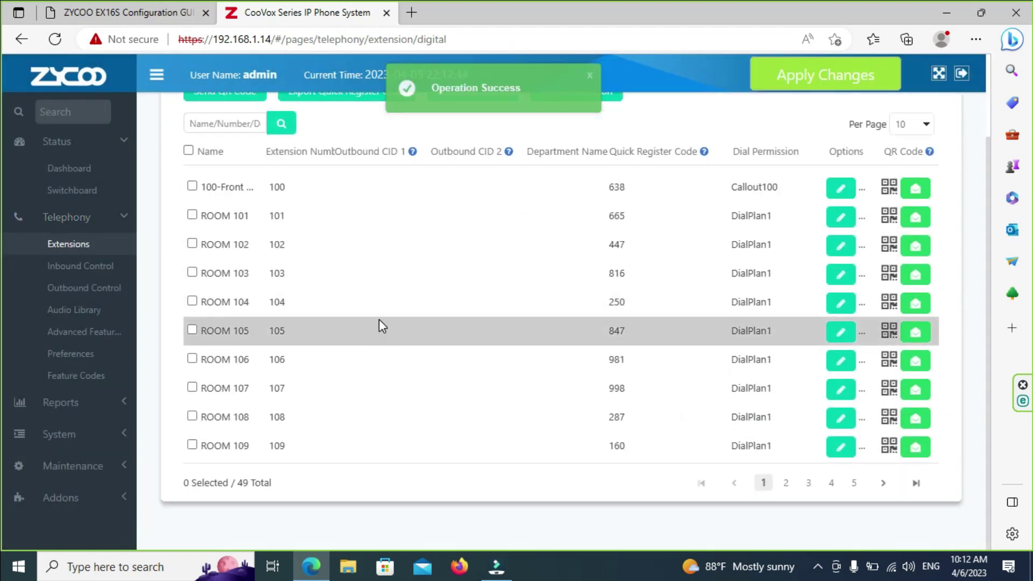
scroll(377, 241, "up", 2)
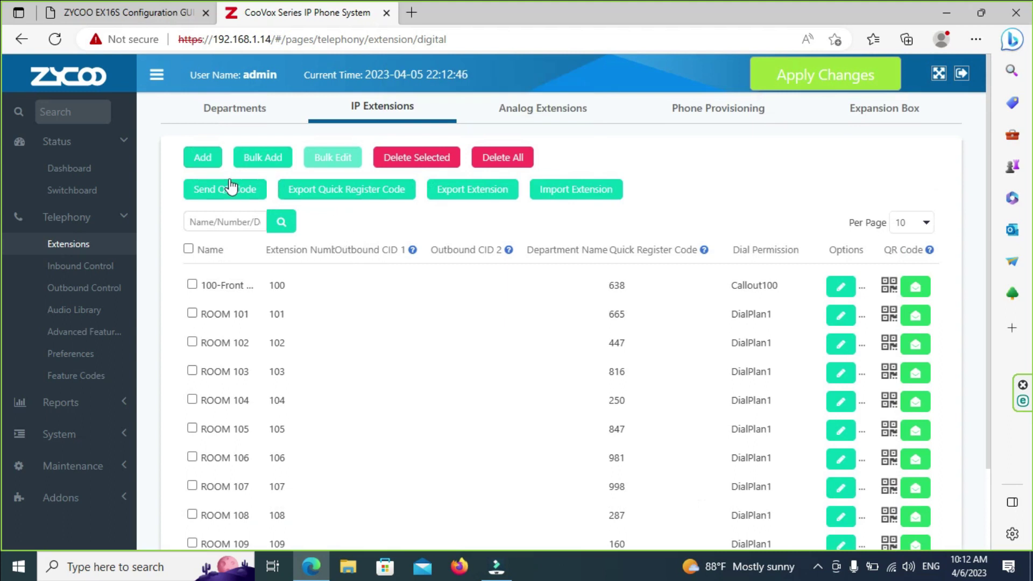
left_click(201, 157)
left_click(396, 263)
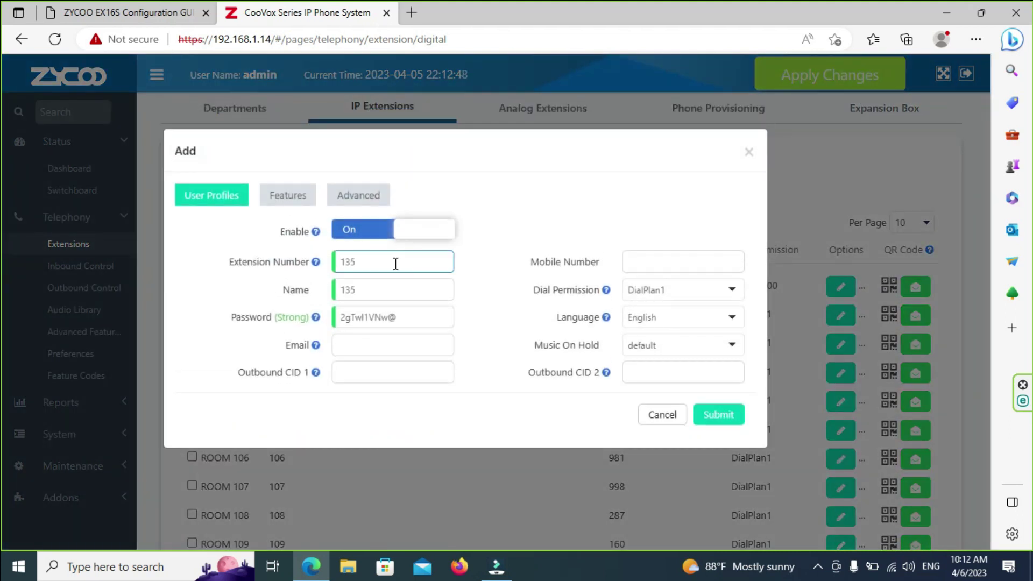
double_click(369, 289)
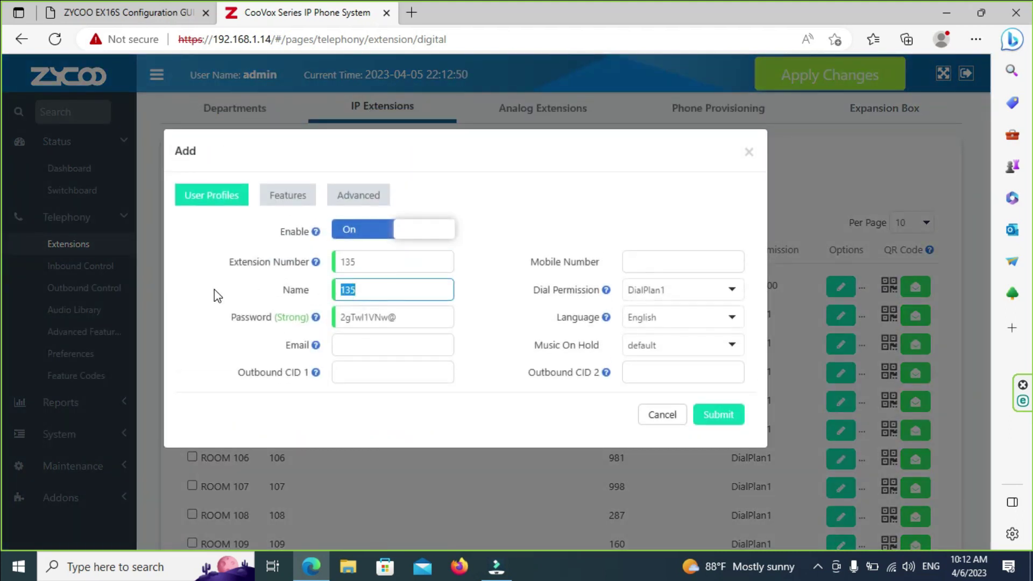
type("R")
left_click(386, 345)
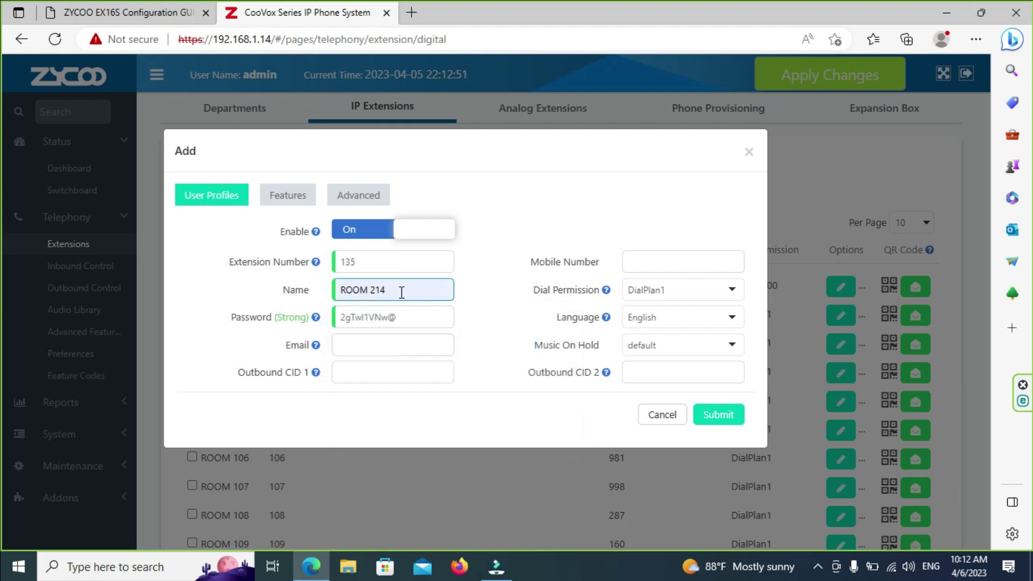
triple_click(401, 292)
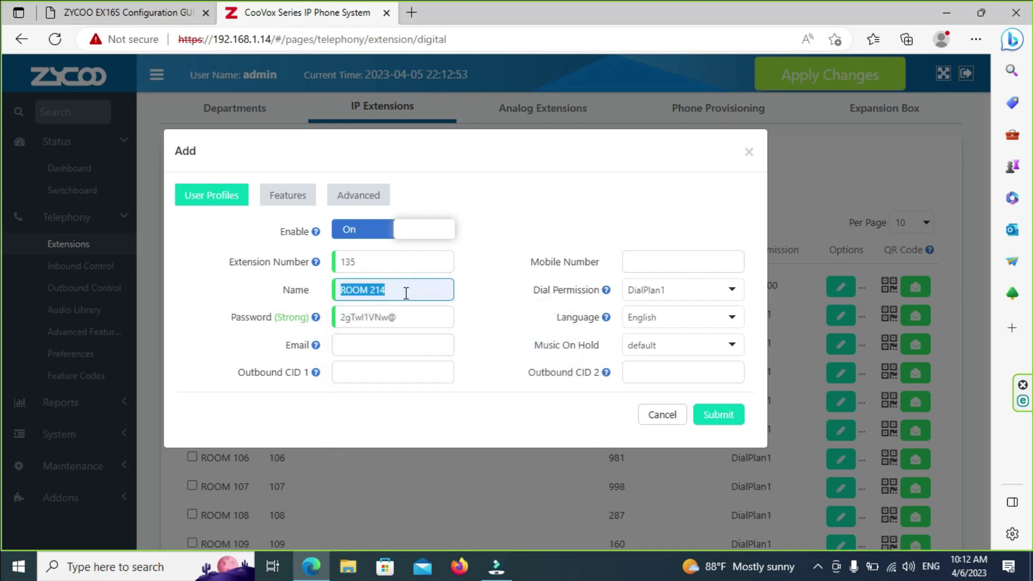
left_click(406, 293)
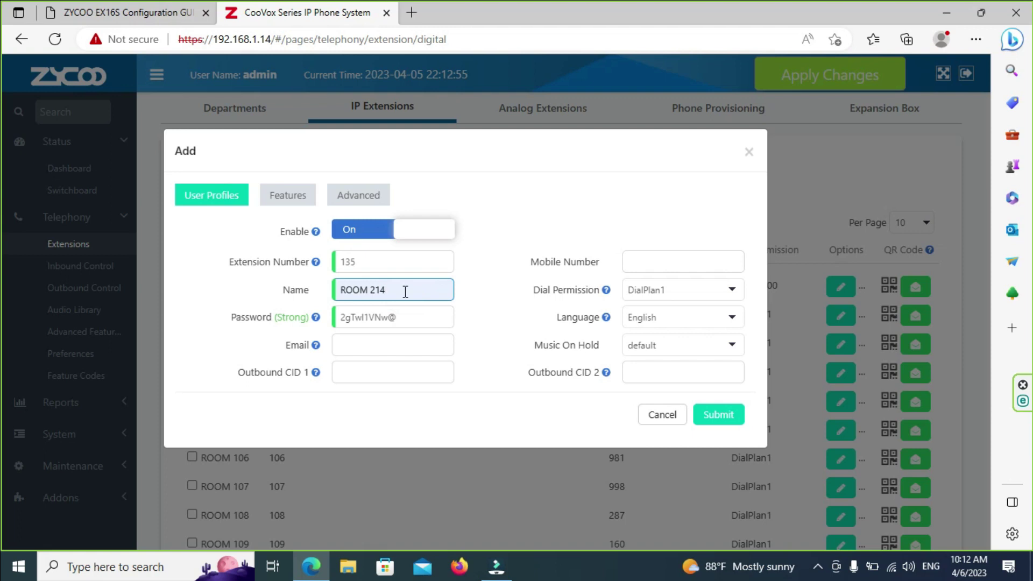
key("BackSpace")
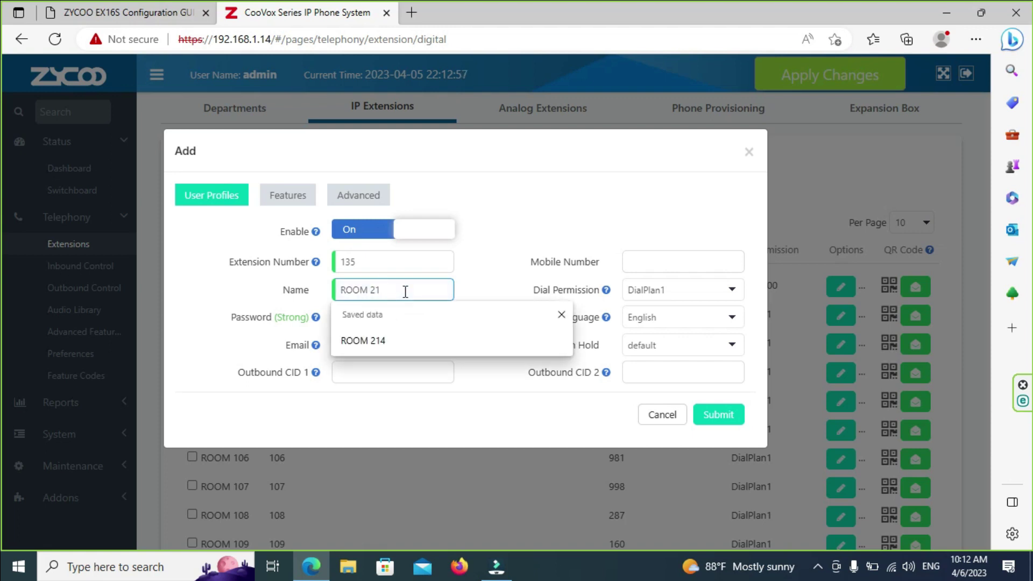
type("5")
left_click_drag(377, 259, 259, 260)
type("2")
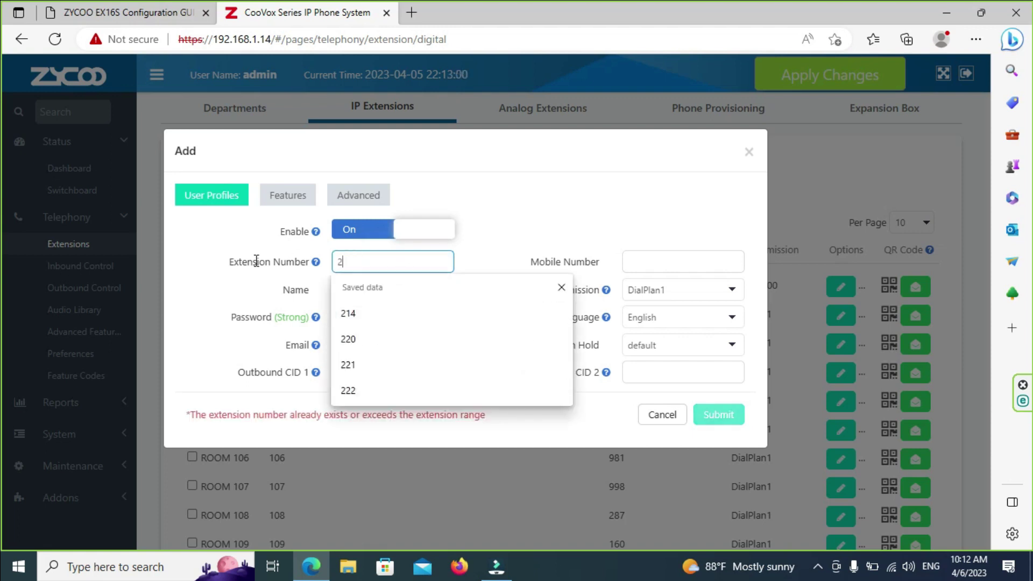
type("15")
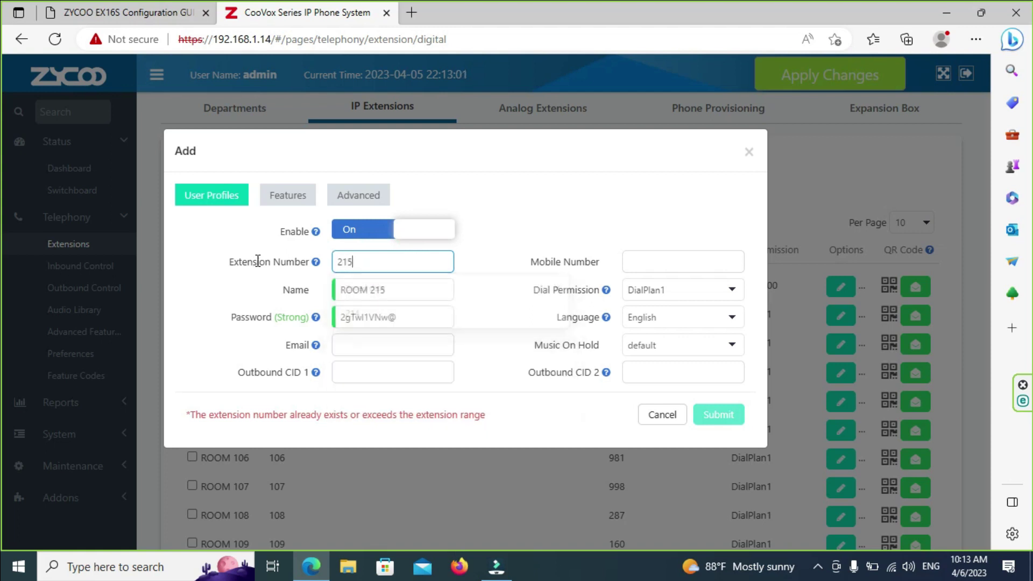
Step: Submit the ROOM 215 extension and start another new extension
left_click(703, 418)
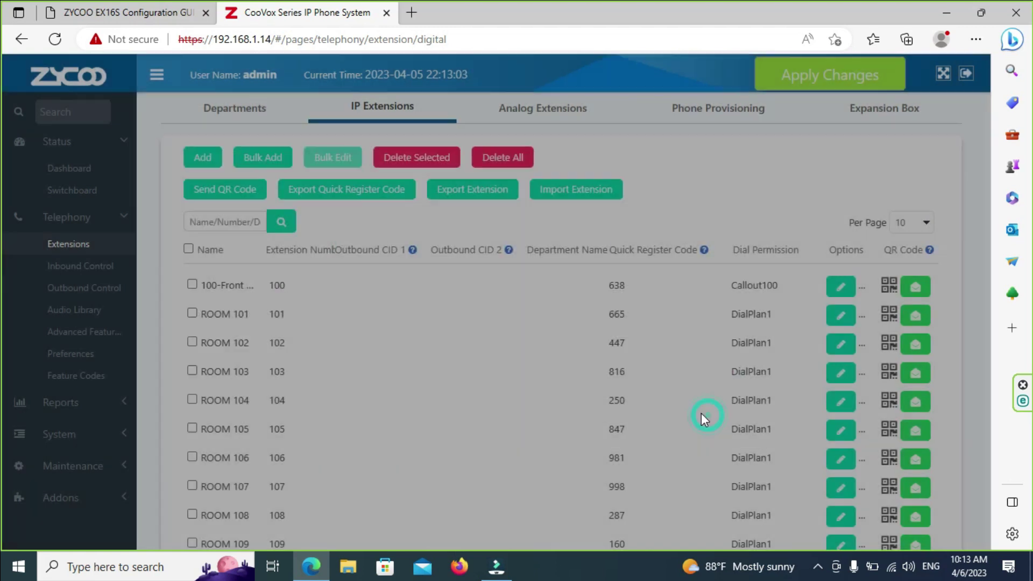
left_click(202, 157)
left_click(409, 261)
type("135")
Step: Set the new extension's name to ROOM 217 and its number to 217, then submit
left_click_drag(411, 289, 252, 304)
type("ROOM 214")
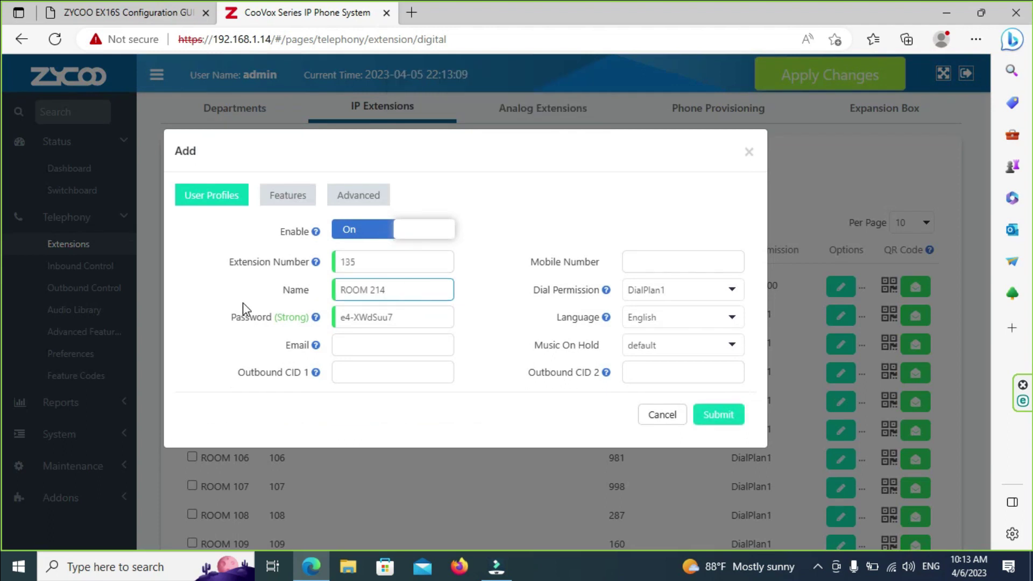
key("BackSpace")
key("BackSpace")
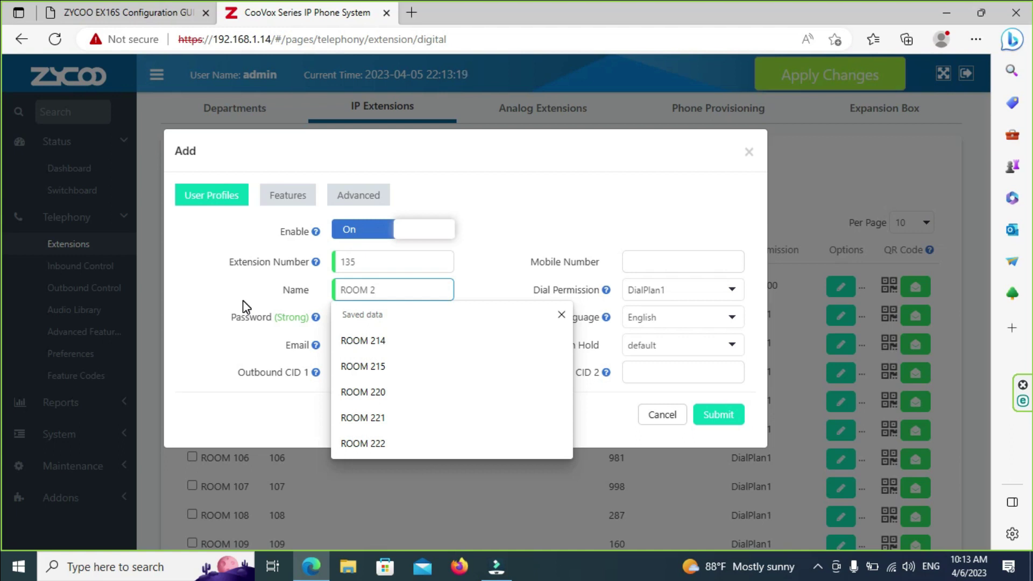
type("17")
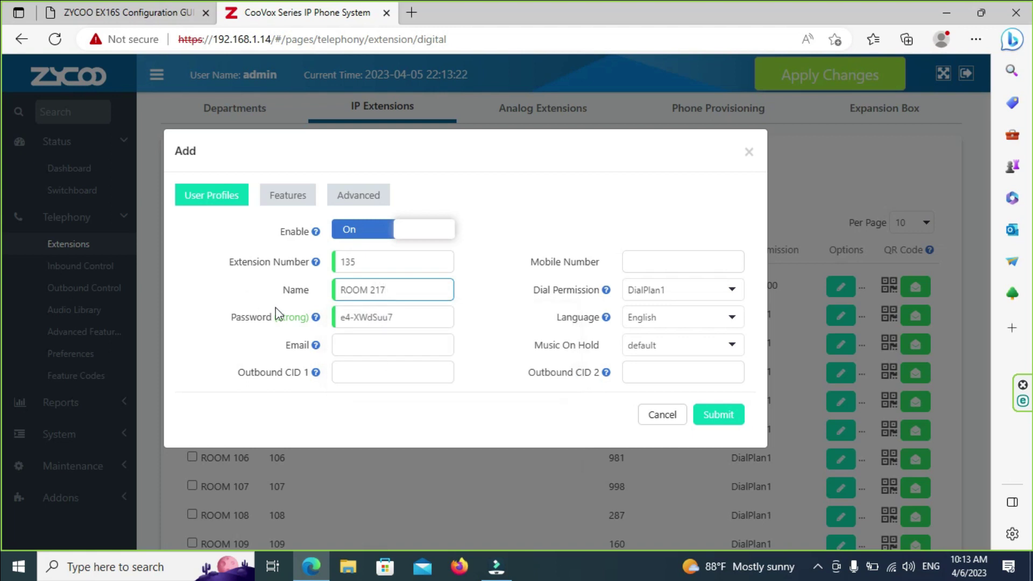
double_click(381, 262)
type("2")
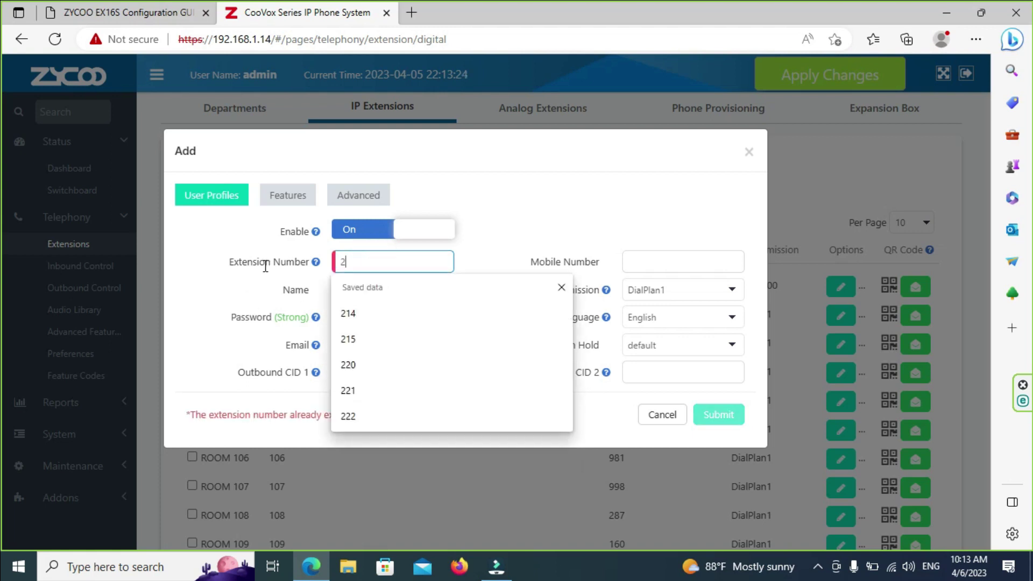
type("17")
left_click(718, 414)
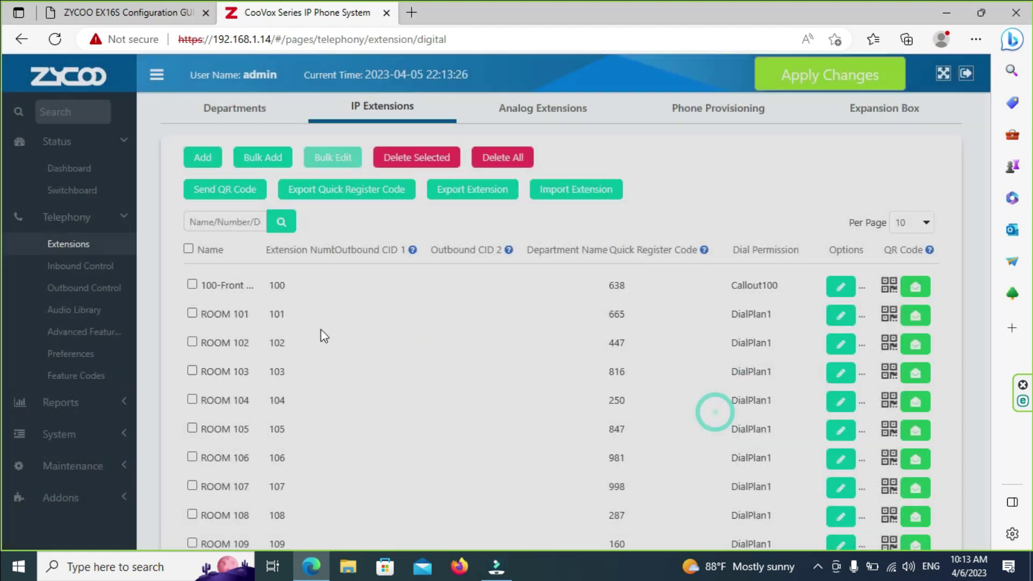
Step: Review the existing ROOM extensions on the last page and on page 5
scroll(295, 341, "down", 2)
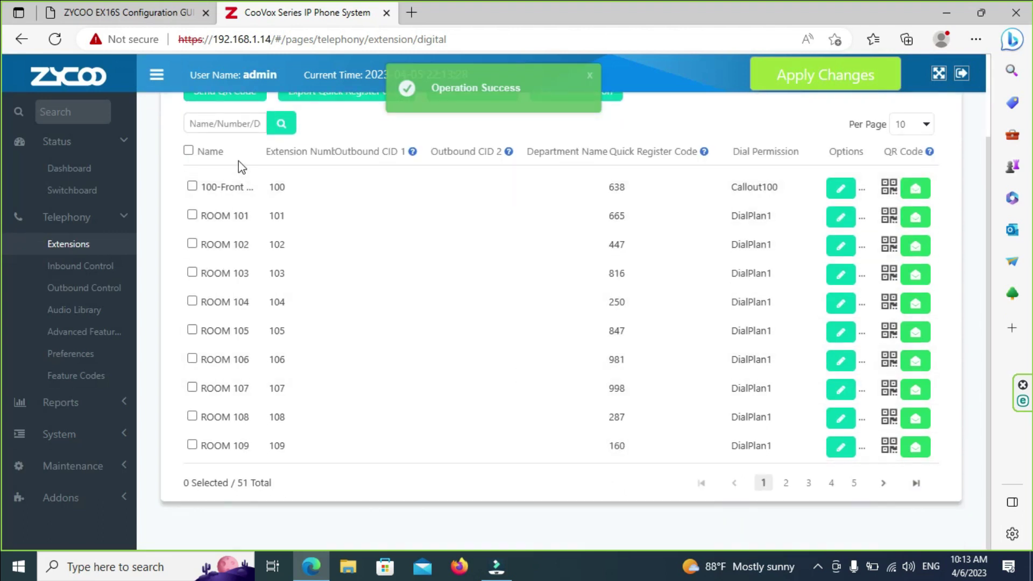
scroll(317, 235, "up", 2)
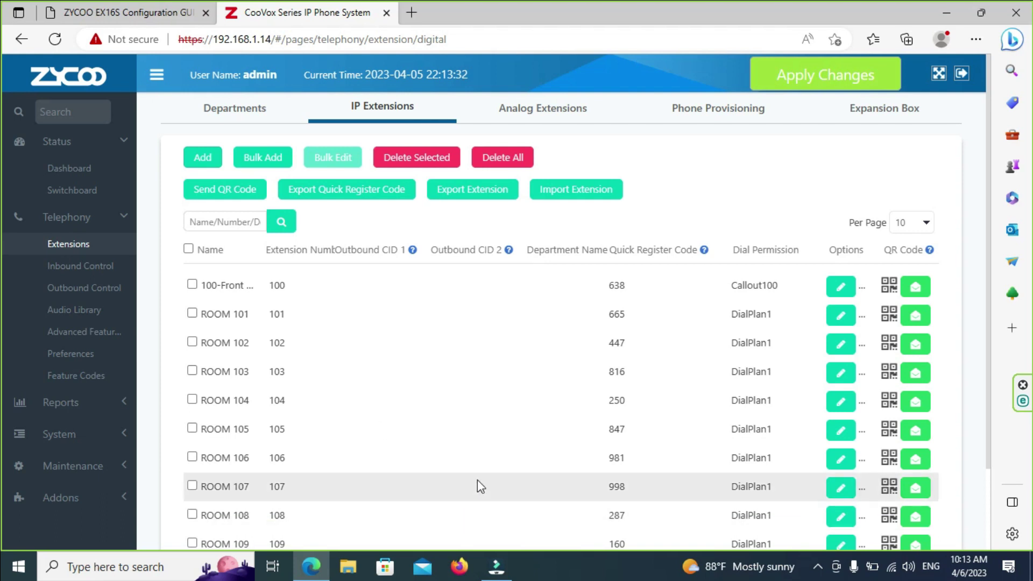
scroll(506, 481, "down", 2)
left_click(916, 483)
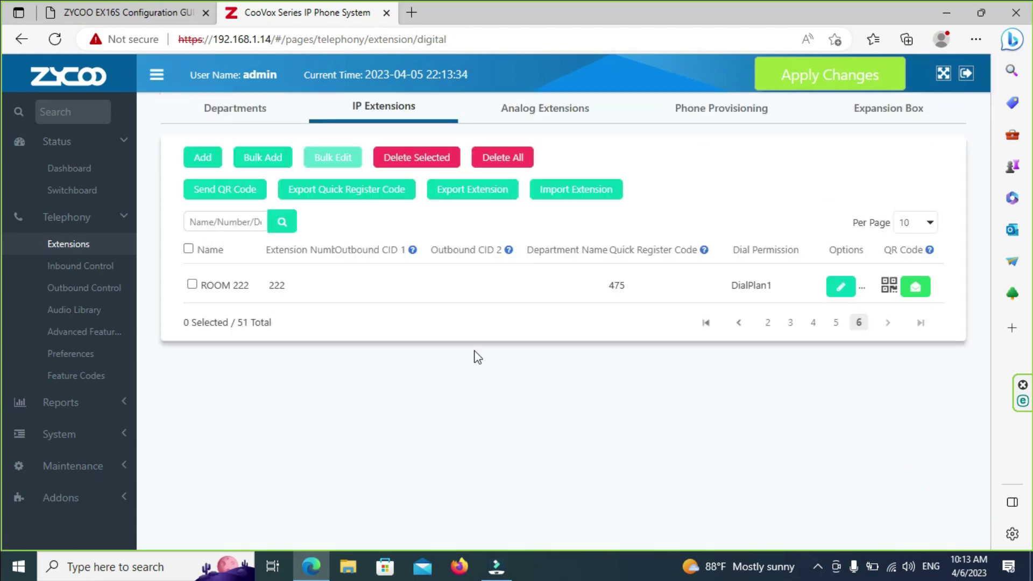
left_click(837, 322)
scroll(496, 397, "down", 2)
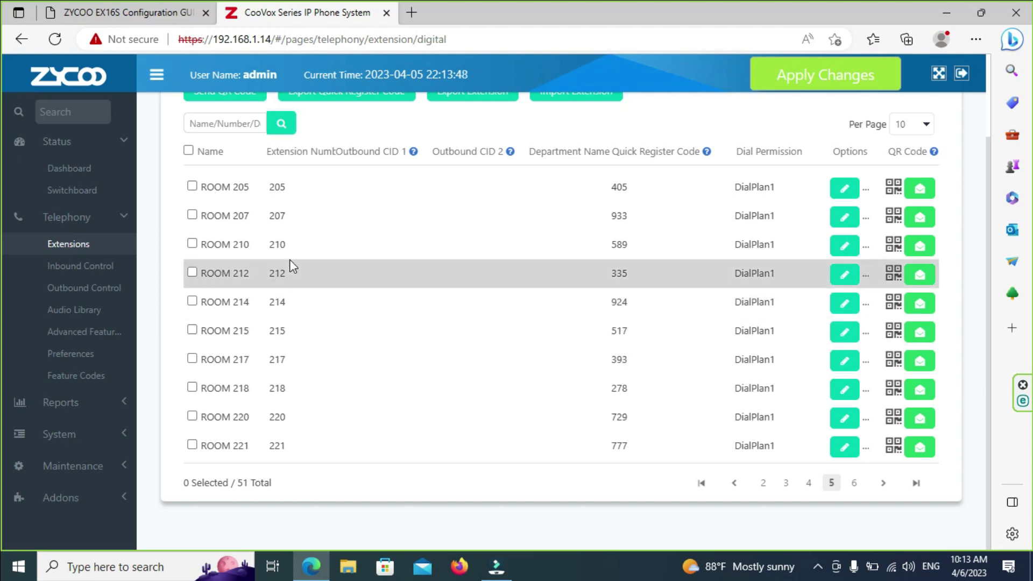
scroll(299, 243, "up", 2)
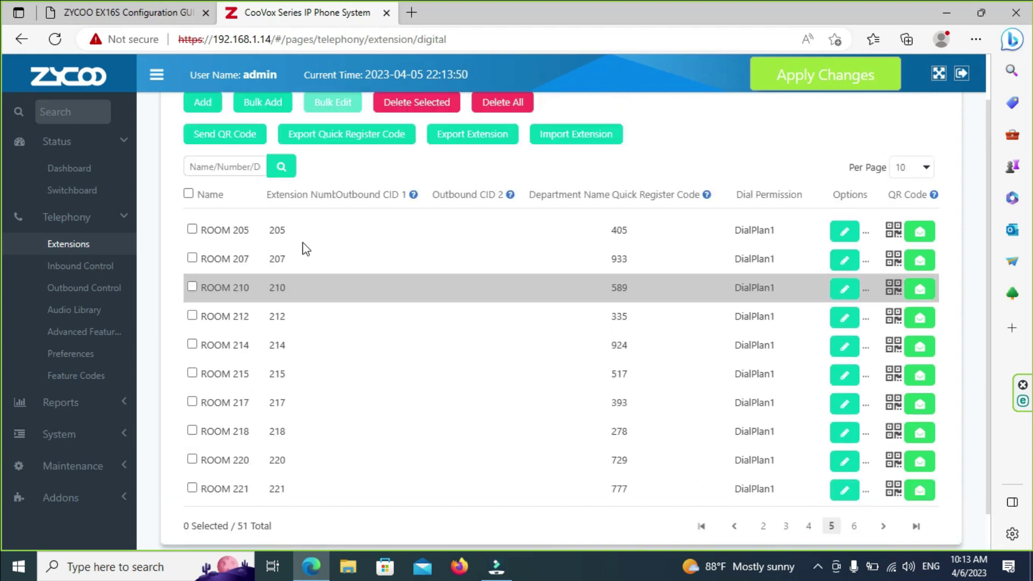
scroll(306, 248, "down", 2)
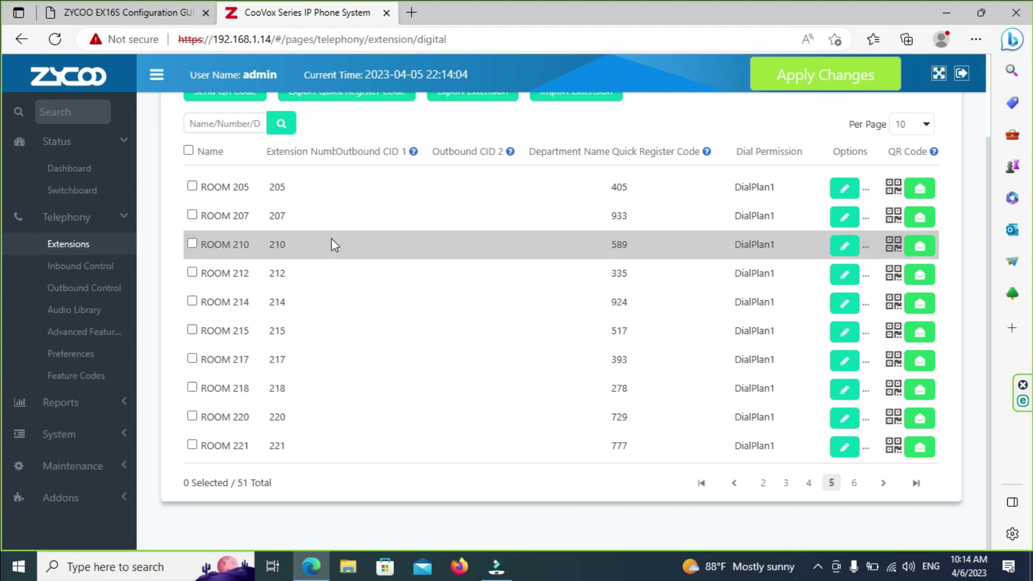
scroll(332, 243, "up", 2)
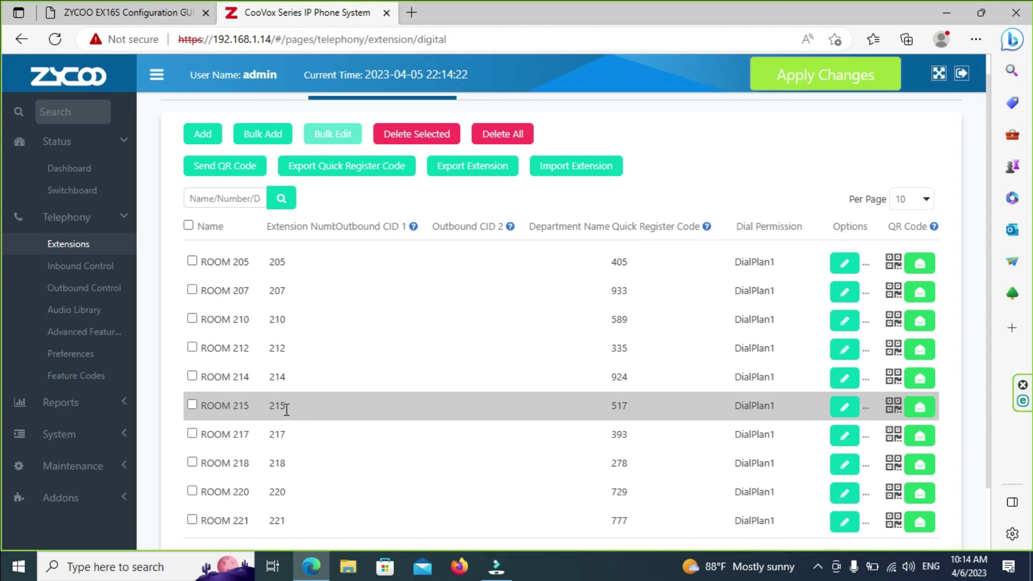
scroll(286, 410, "down", 2)
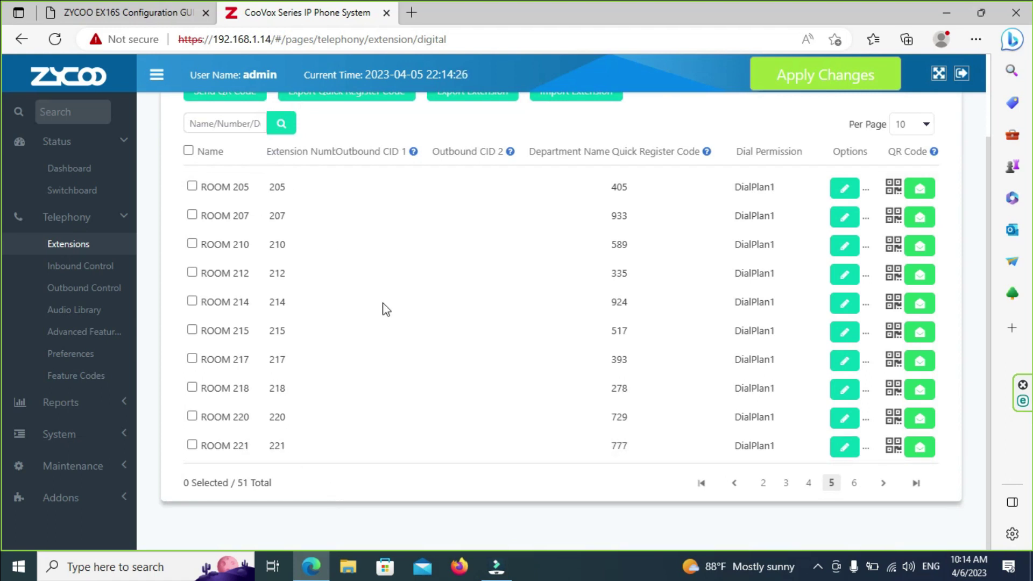
scroll(404, 291, "up", 2)
Step: Add extension 206 named ROOM 206
left_click(200, 158)
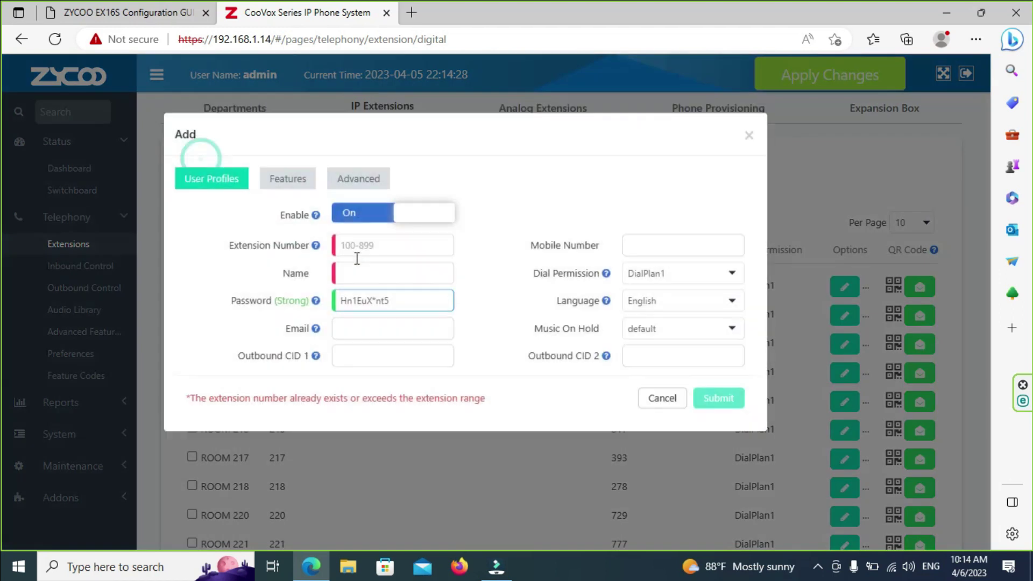
left_click(357, 288)
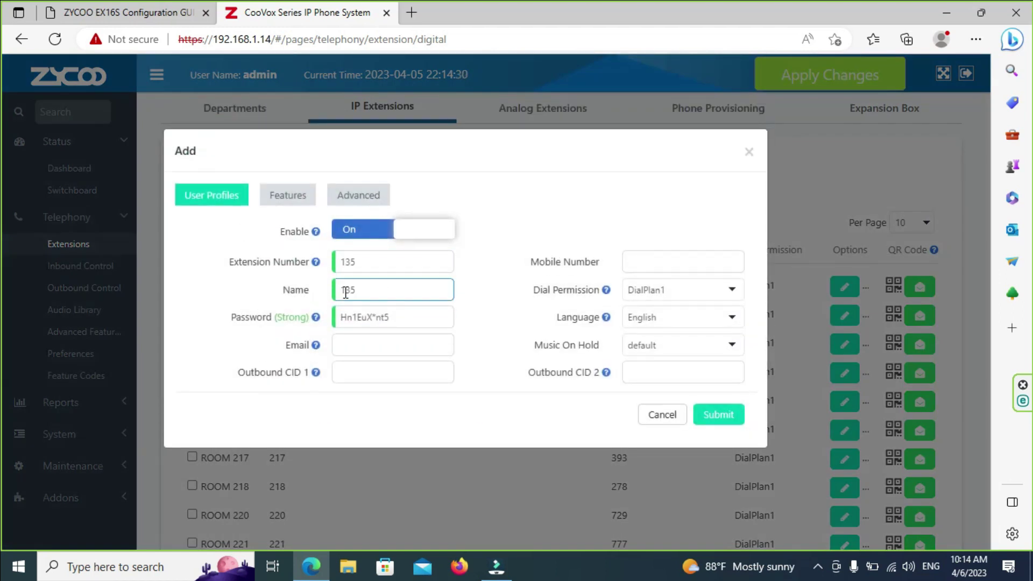
double_click(386, 290)
type("ROOM 214")
key("BackSpace")
key("BackSpace")
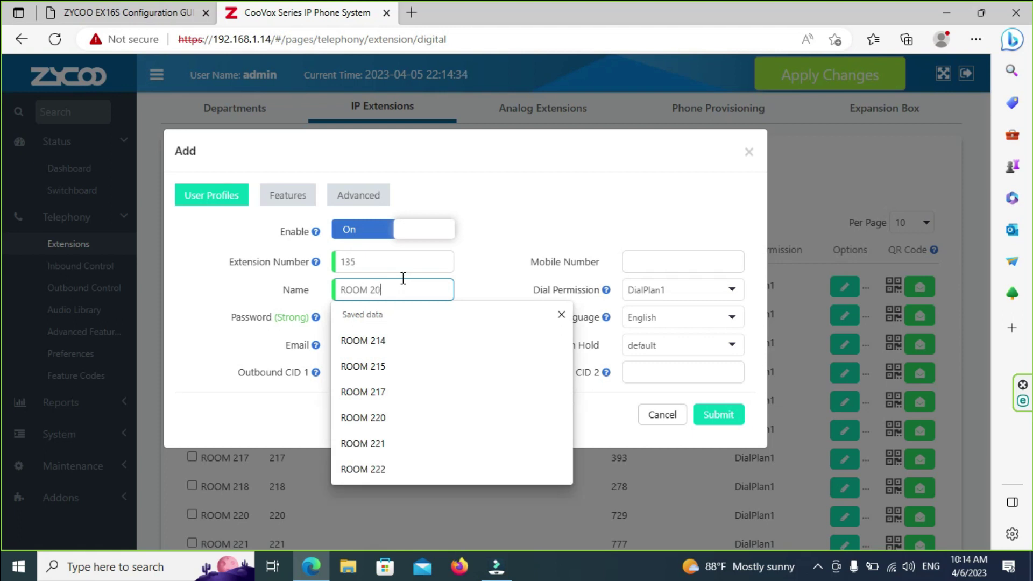
type("0")
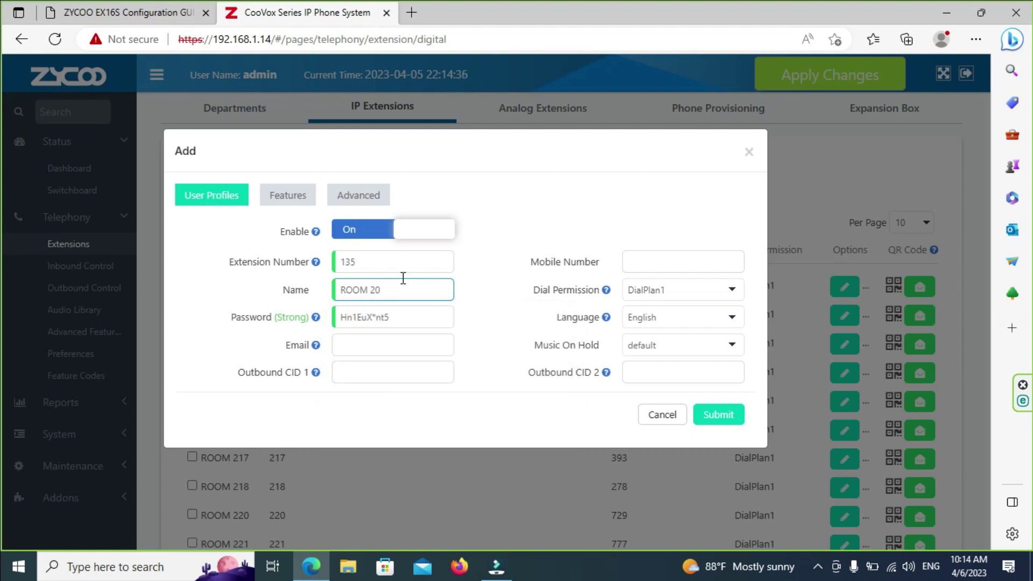
double_click(399, 262)
type("206")
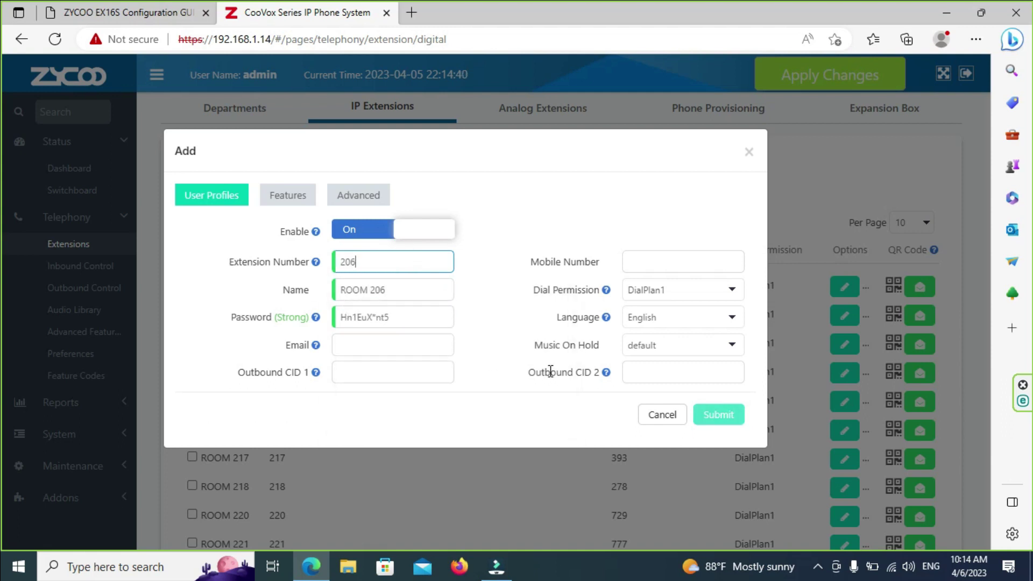
left_click(718, 414)
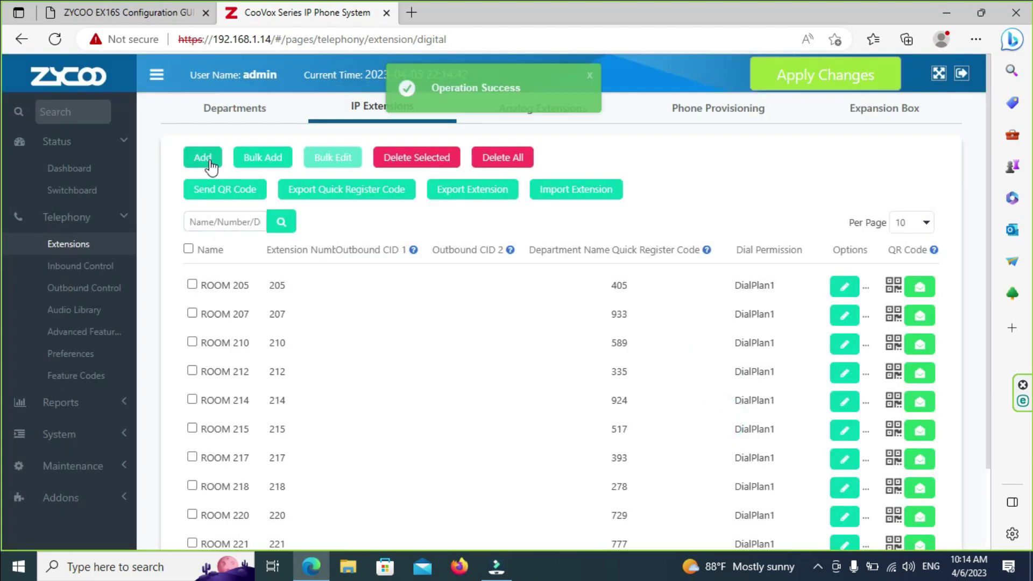
Step: Add extension 208 named ROOM 208
left_click(203, 157)
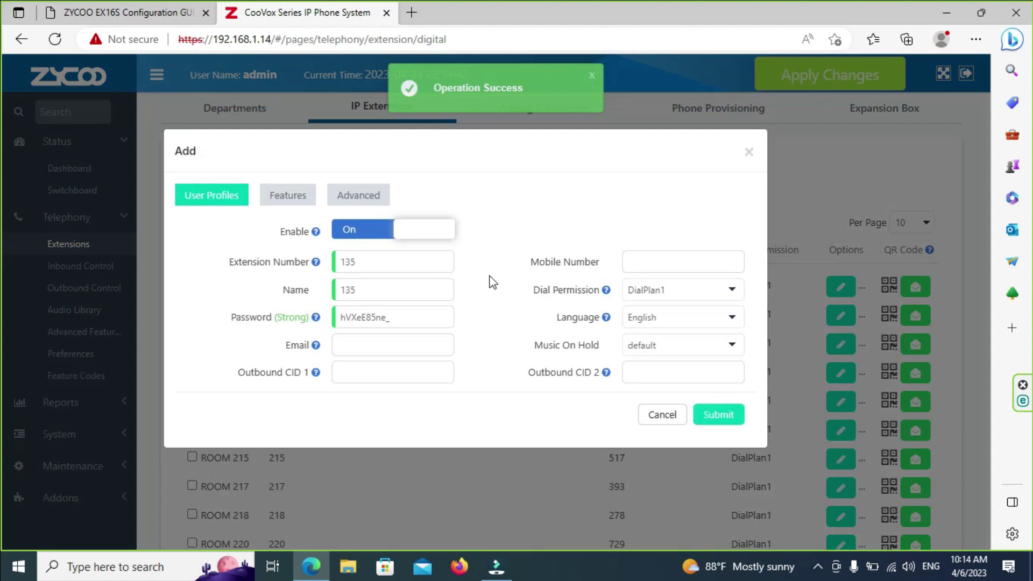
double_click(388, 286)
type("ROOM 214")
left_click(405, 286)
key("BackSpace")
key("BackSpace")
type("0")
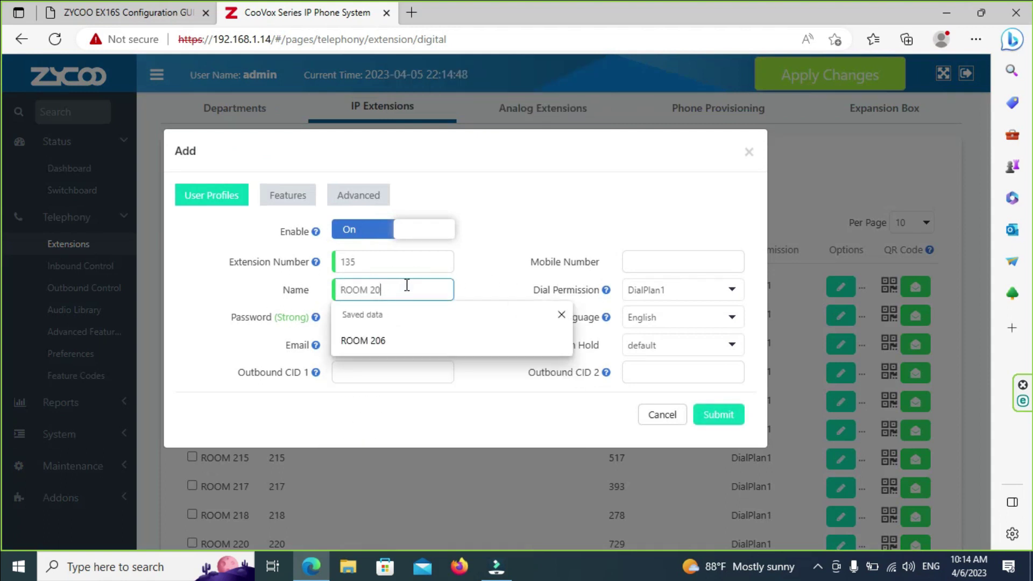
type("8")
double_click(398, 261)
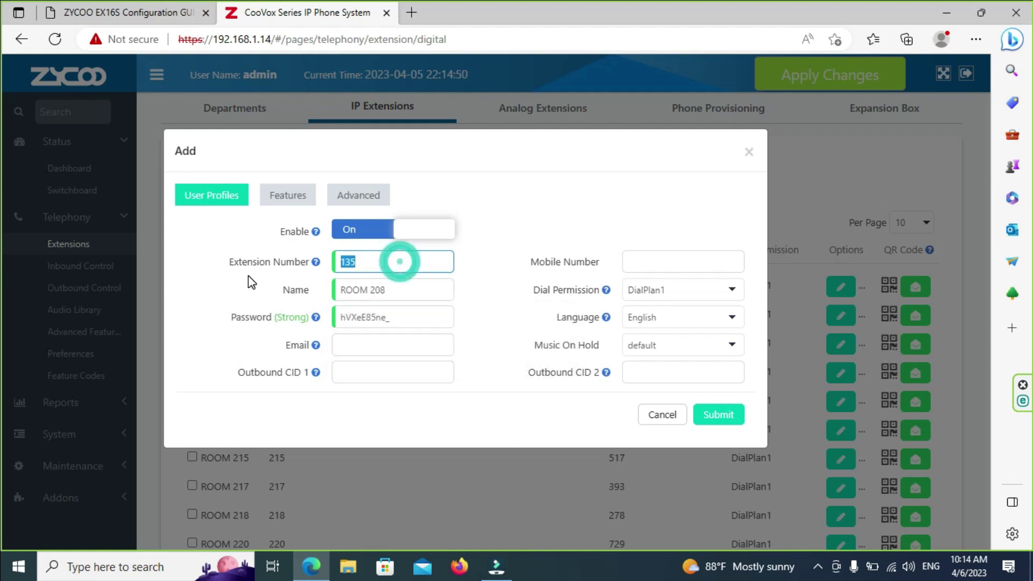
type("208")
left_click(732, 416)
Step: Apply and confirm all pending changes, then return to the Expansion Box device list
left_click(863, 85)
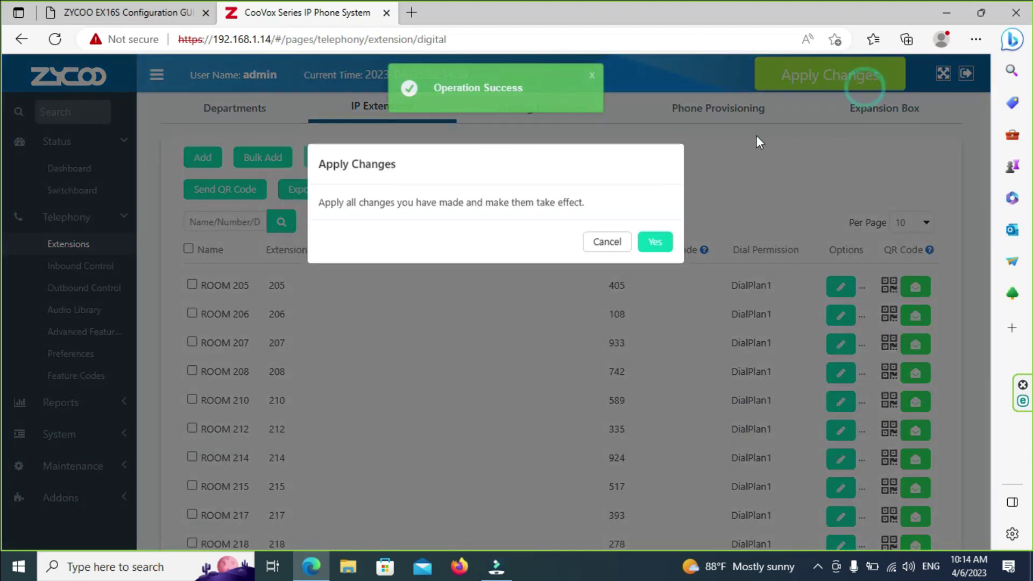
left_click(653, 251)
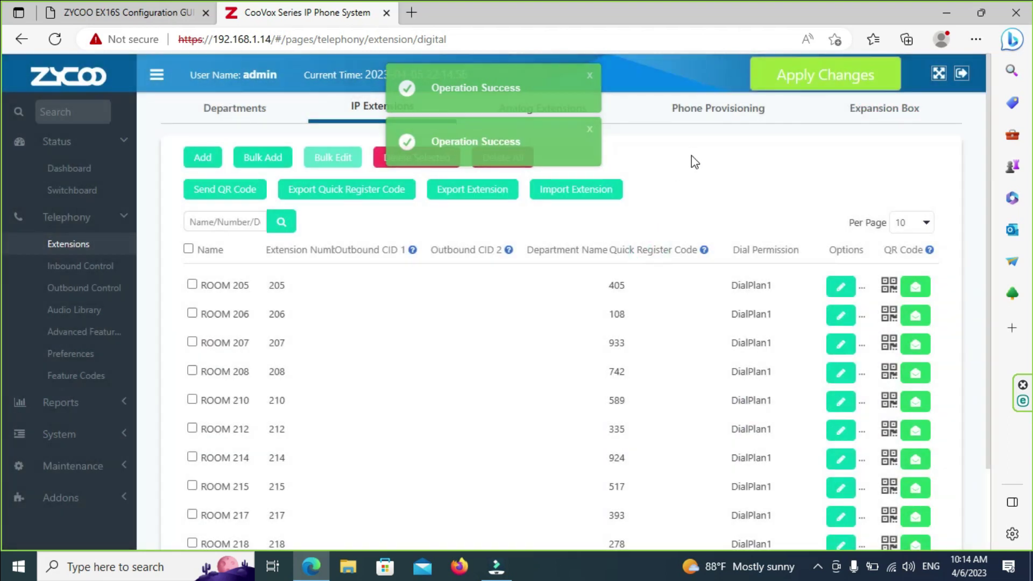
left_click(884, 107)
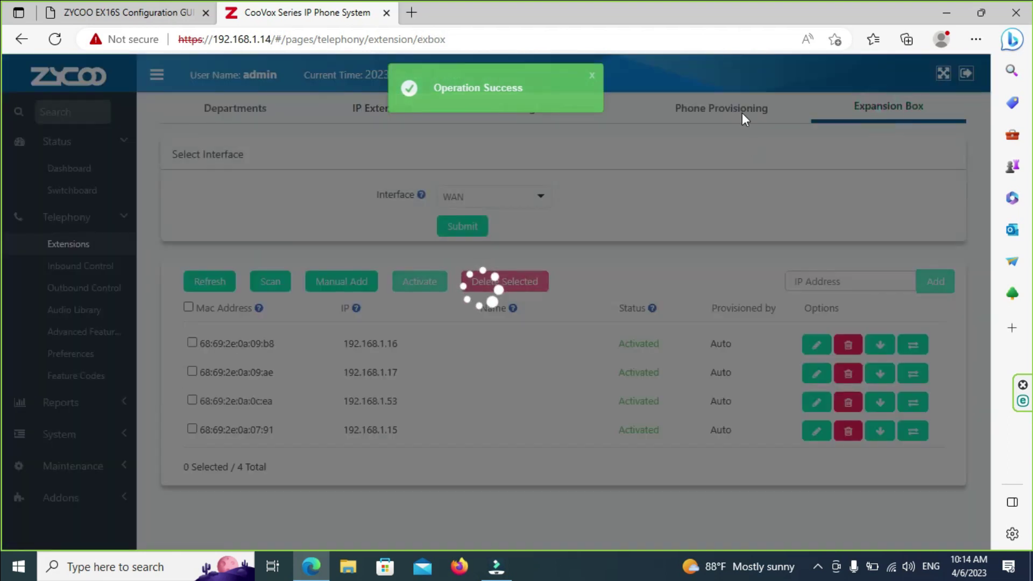
left_click(740, 111)
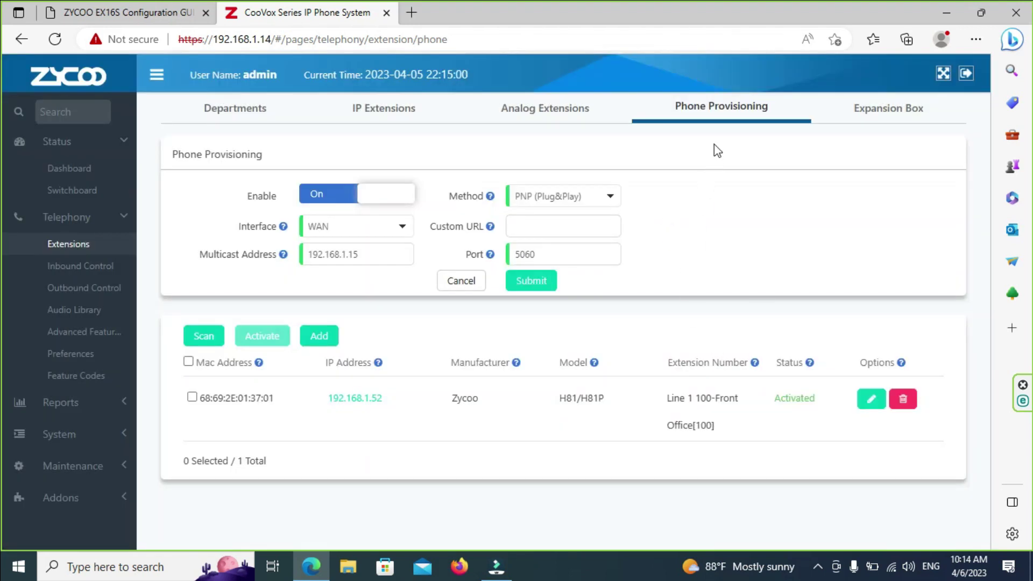
left_click(579, 110)
left_click(396, 112)
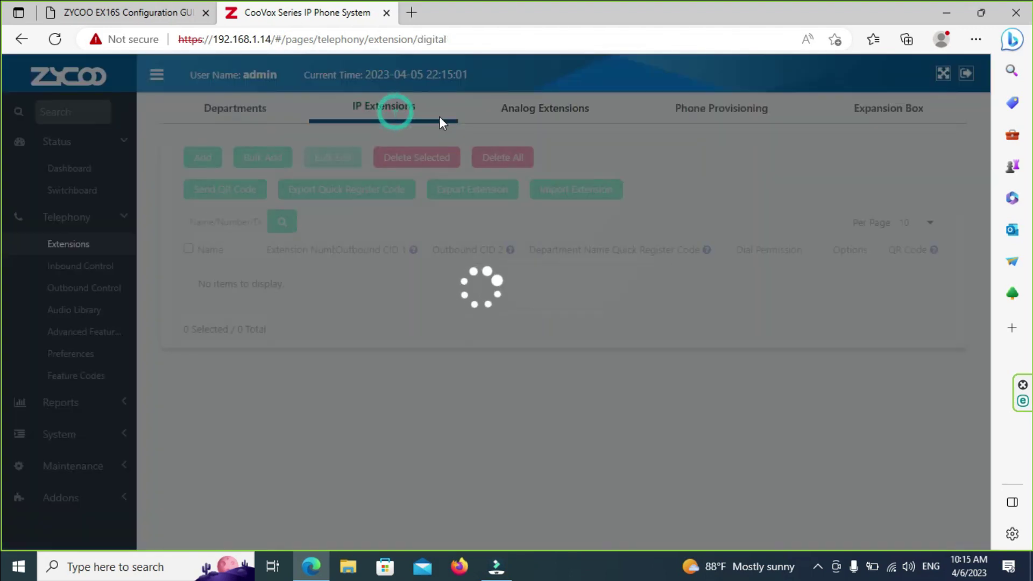
scroll(586, 318, "down", 2)
scroll(592, 269, "up", 2)
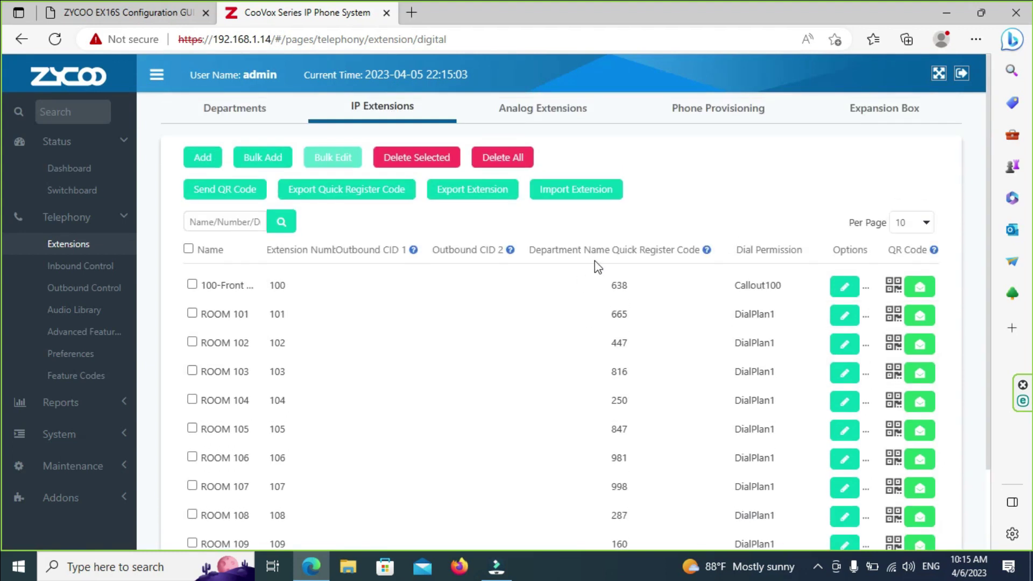
left_click(882, 108)
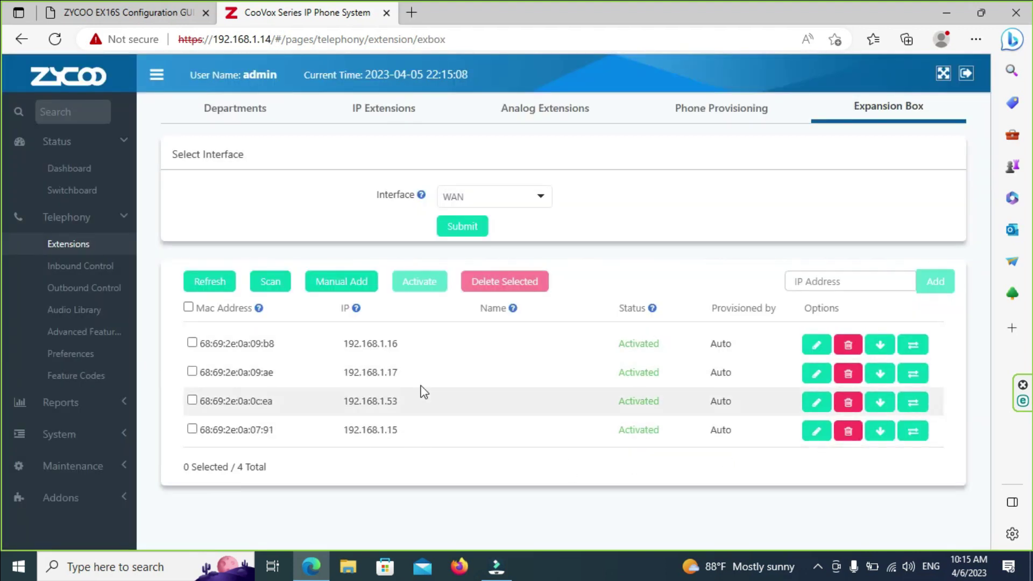
Step: On expansion box 68:69:2e:0a:0c:ea, map channel 10 to ROOM 206[206] and enable channel 11 as ROOM 208[208]
left_click(816, 402)
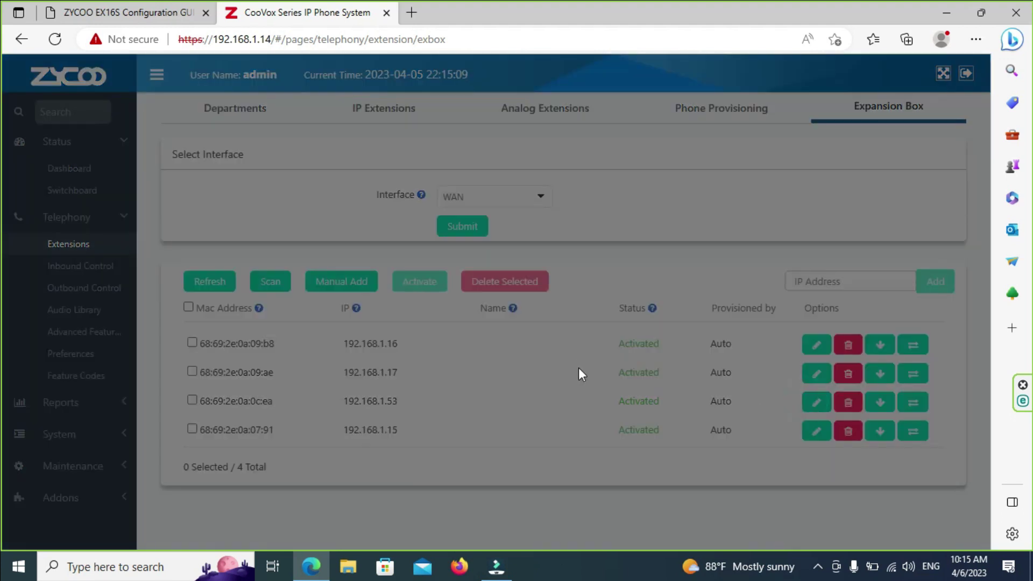
scroll(551, 352, "down", 5)
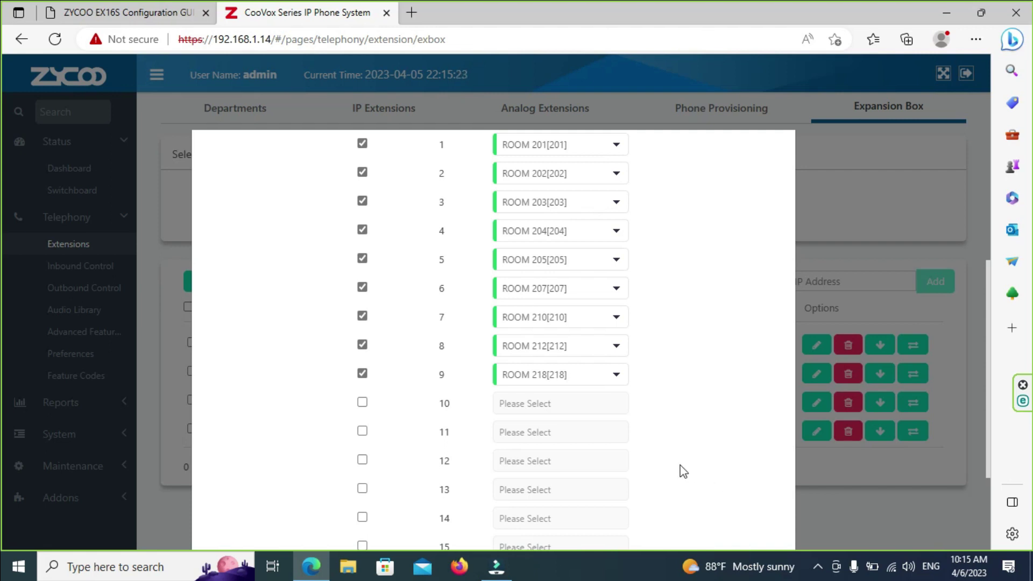
left_click(362, 403)
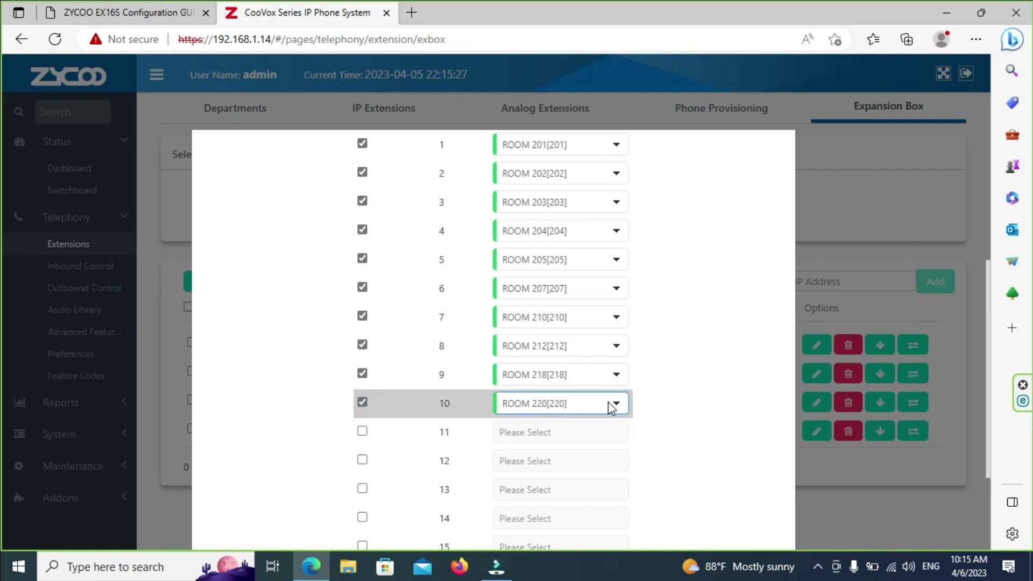
left_click(617, 403)
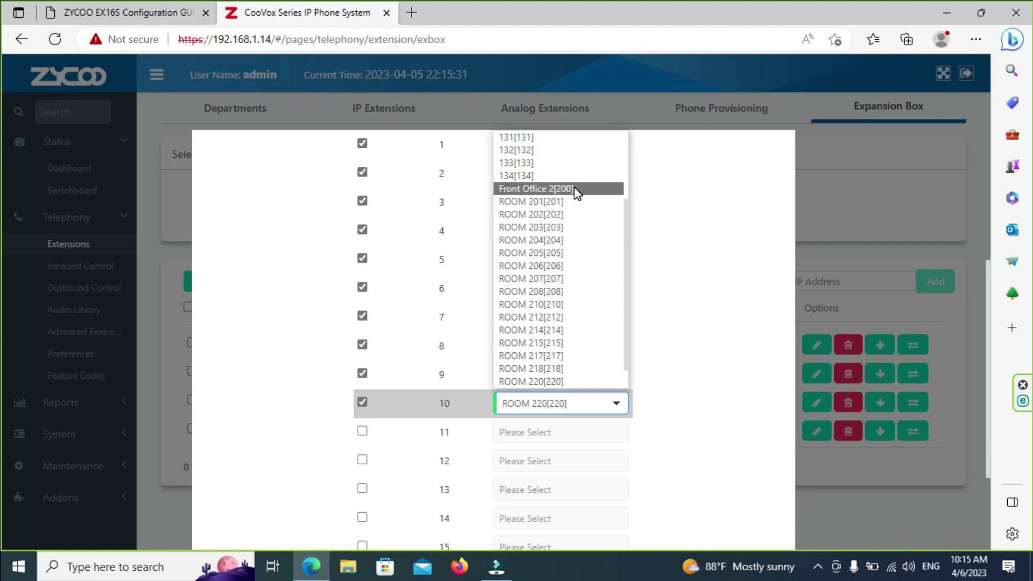
left_click(563, 265)
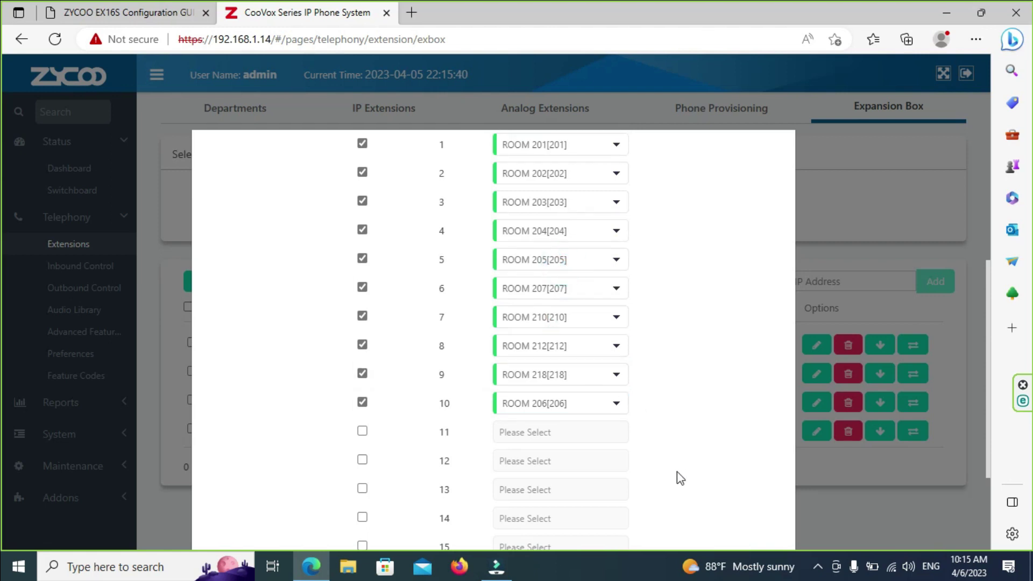
left_click(362, 430)
left_click(585, 436)
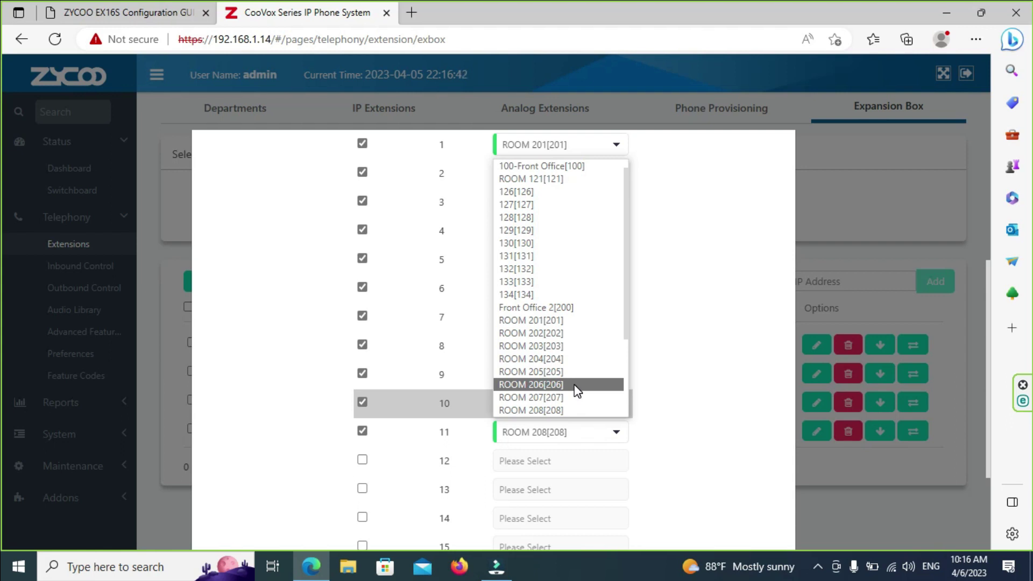
Step: Leave channel 11 unchanged and enable channel 12 mapped to ROOM 214[214]
left_click(774, 280)
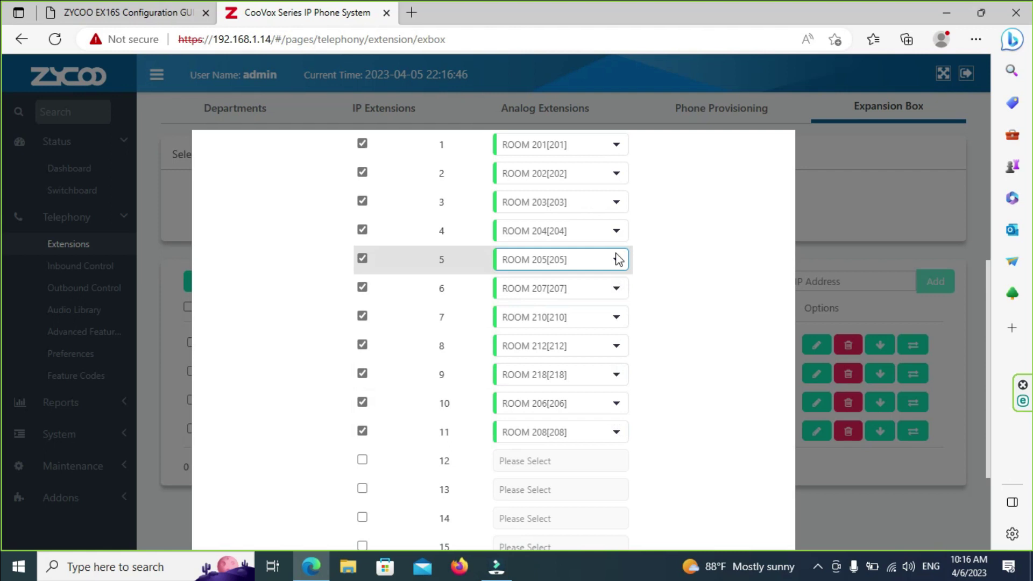
scroll(668, 357, "up", 5)
scroll(669, 357, "down", 3)
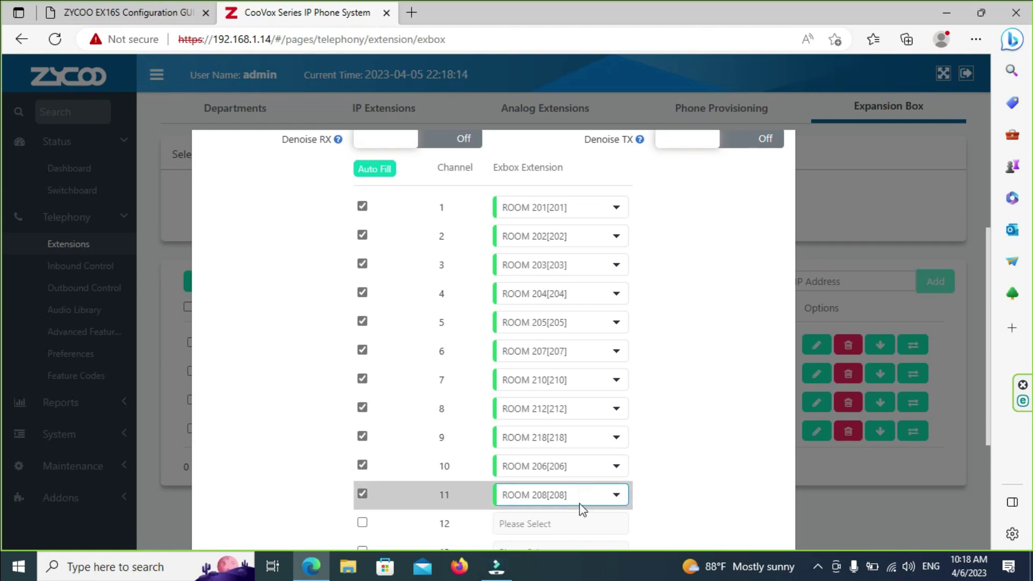
left_click(568, 520)
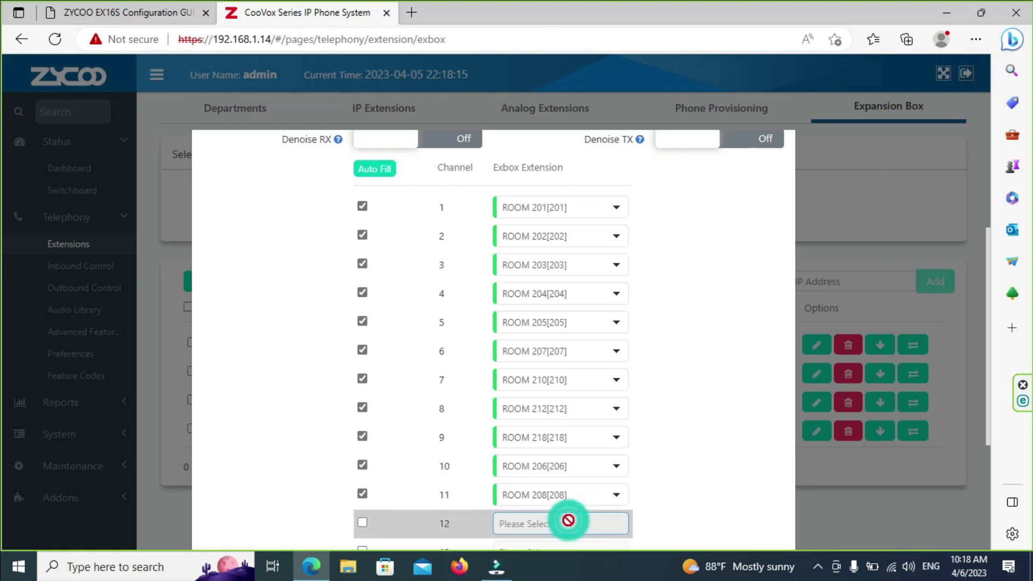
left_click(361, 522)
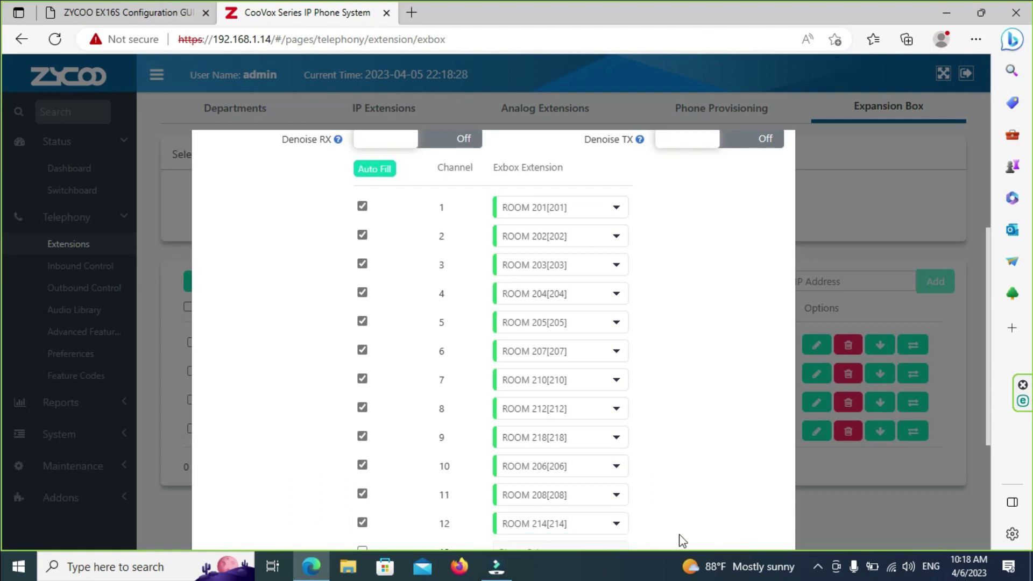
Step: Enable channels 13, 14, 15 and 16 as ROOM 215, ROOM 217, ROOM 220 and ROOM 221
scroll(699, 532, "down", 2)
left_click(361, 425)
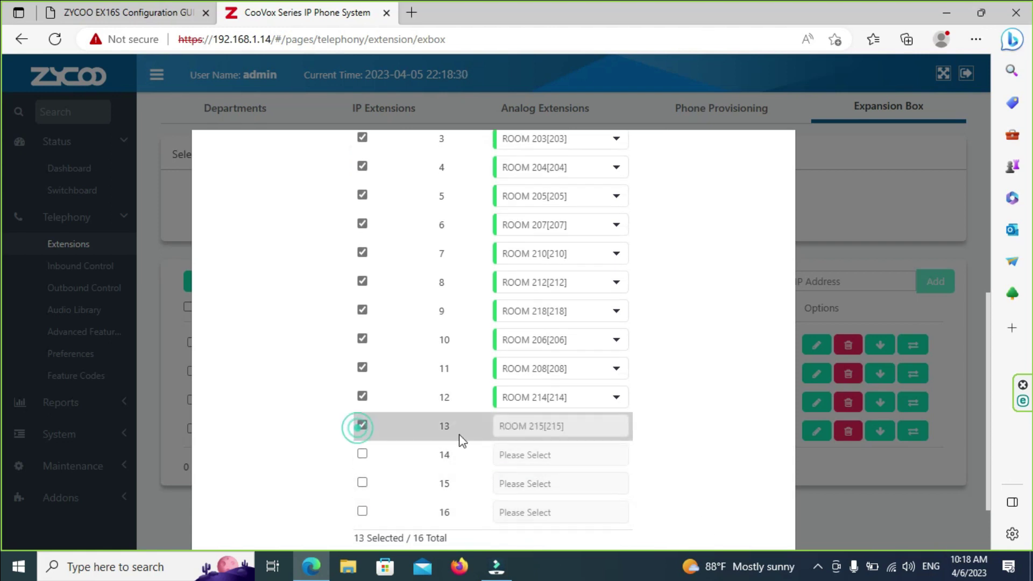
left_click(519, 430)
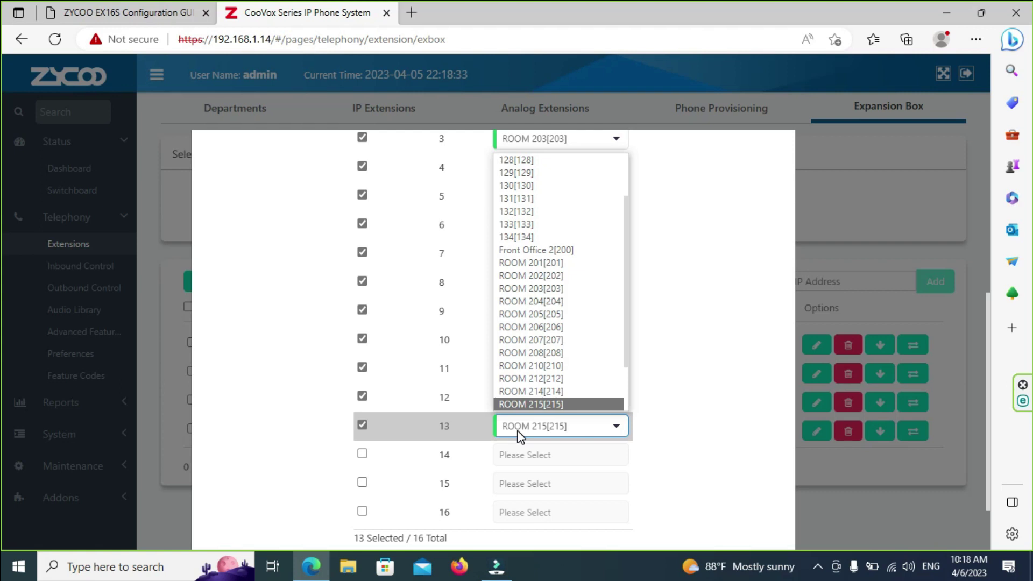
left_click(362, 453)
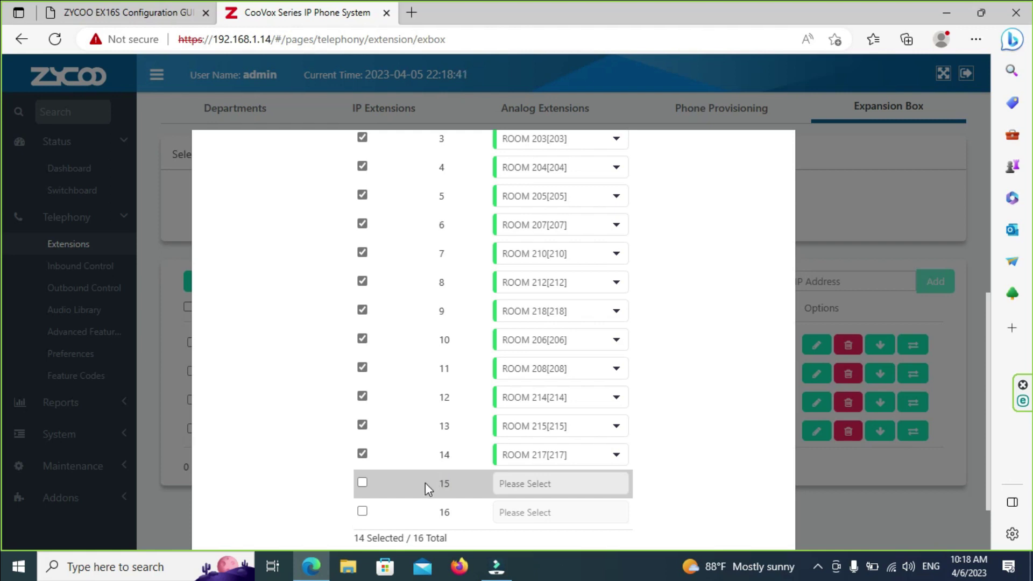
left_click(363, 482)
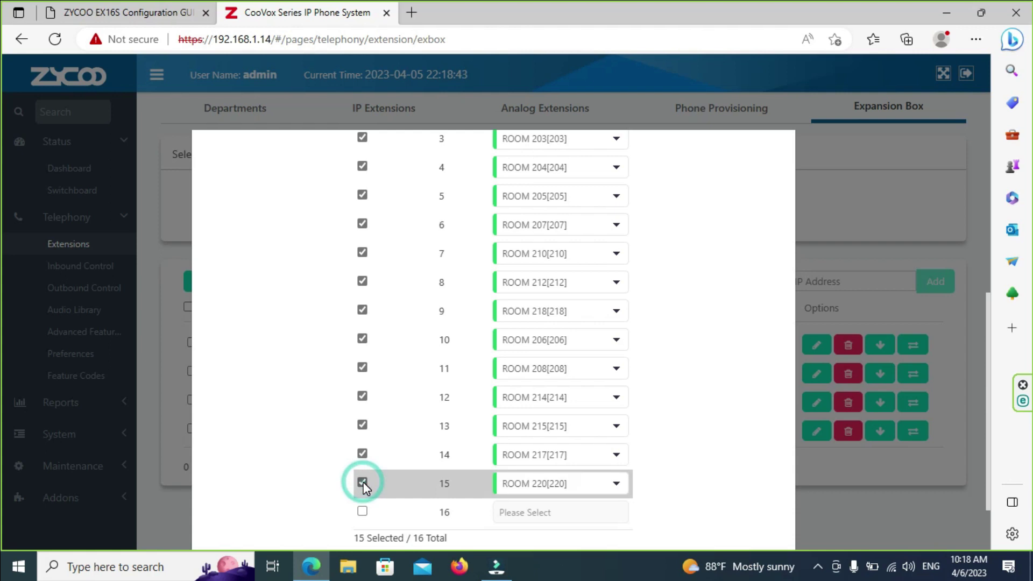
scroll(769, 467, "down", 3)
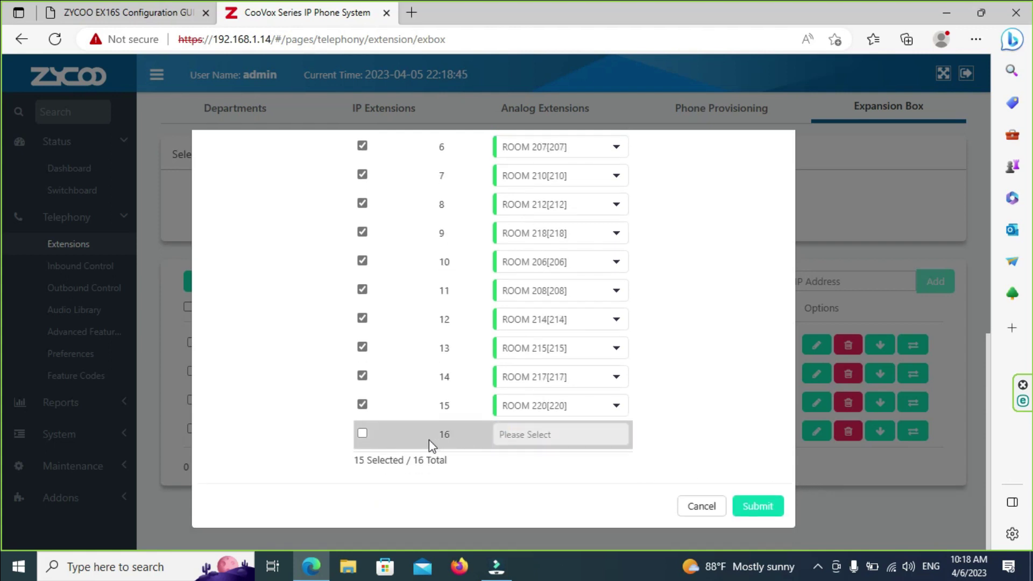
left_click(361, 434)
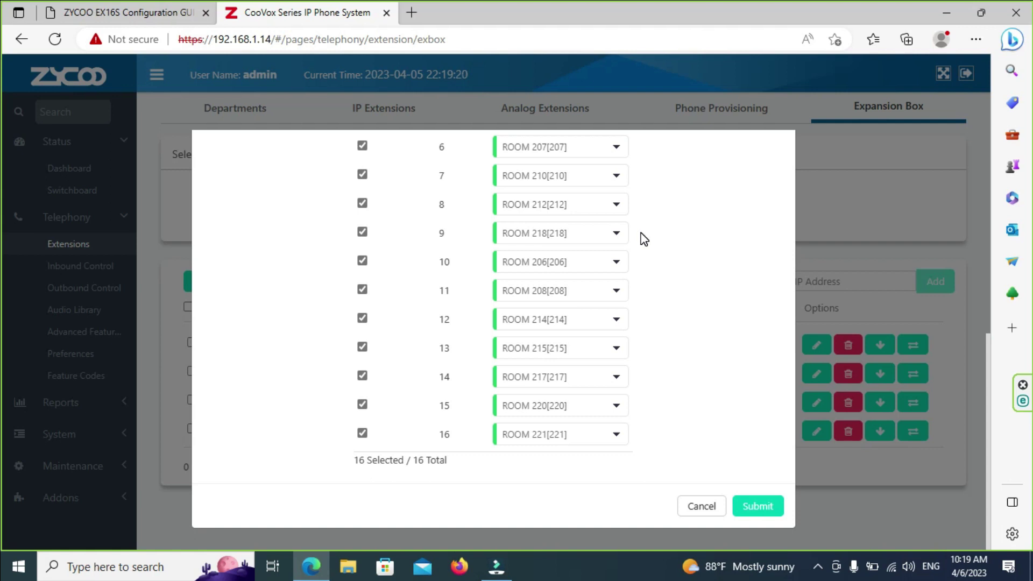
Step: Check all 16 channel assignments and submit the expansion box mapping
scroll(729, 376, "up", 5)
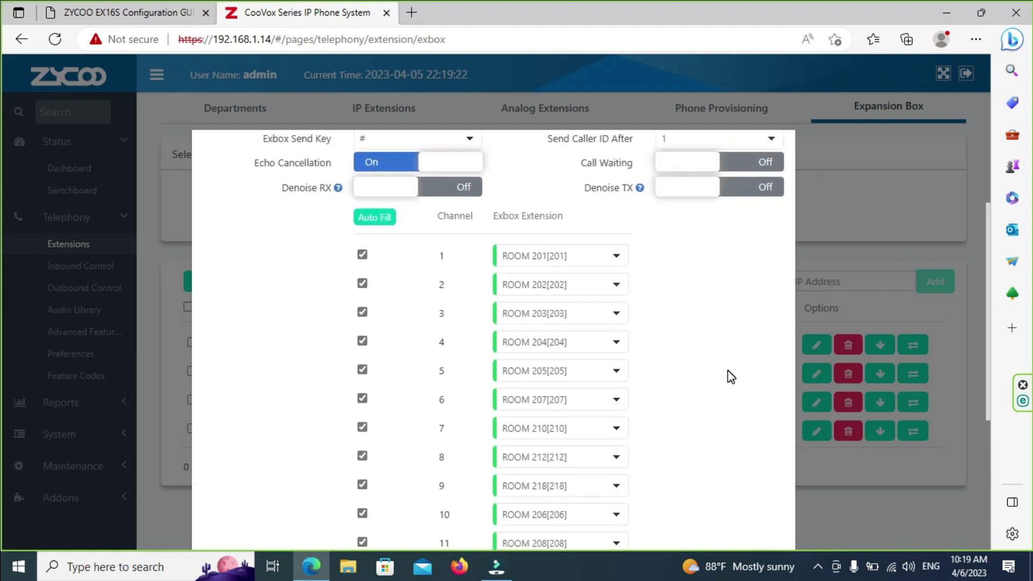
scroll(715, 379, "down", 4)
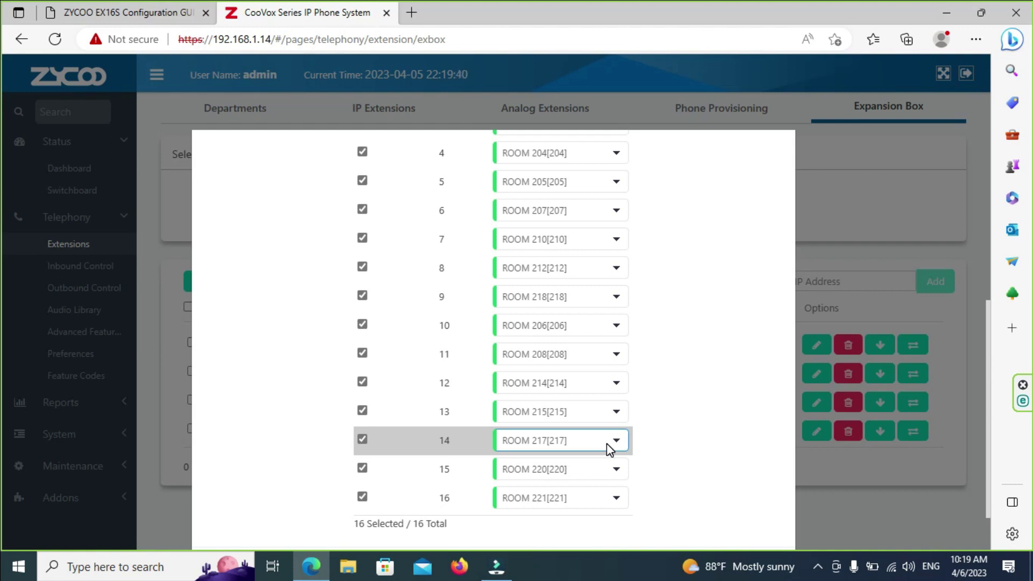
scroll(619, 350, "down", 2)
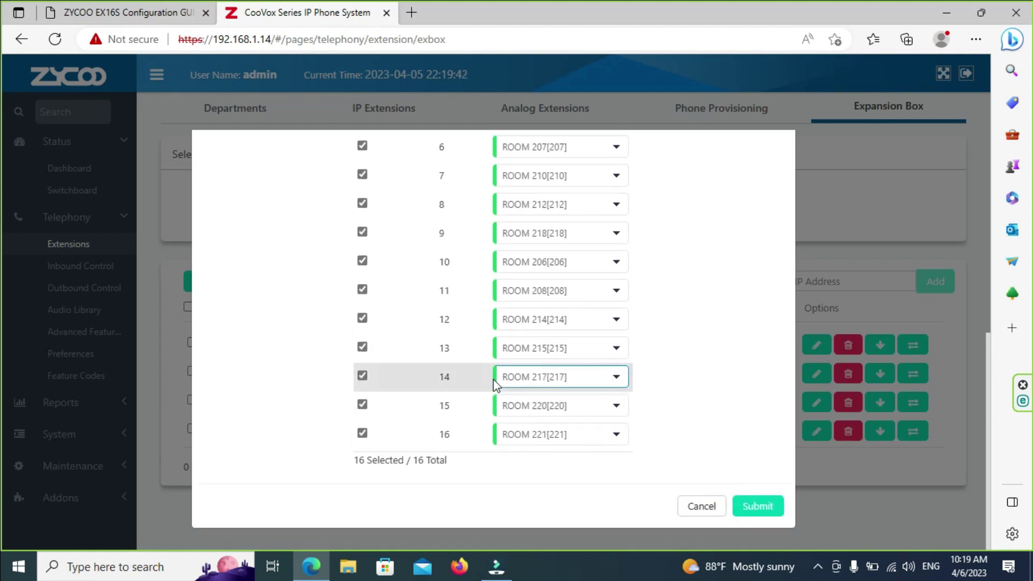
left_click(758, 506)
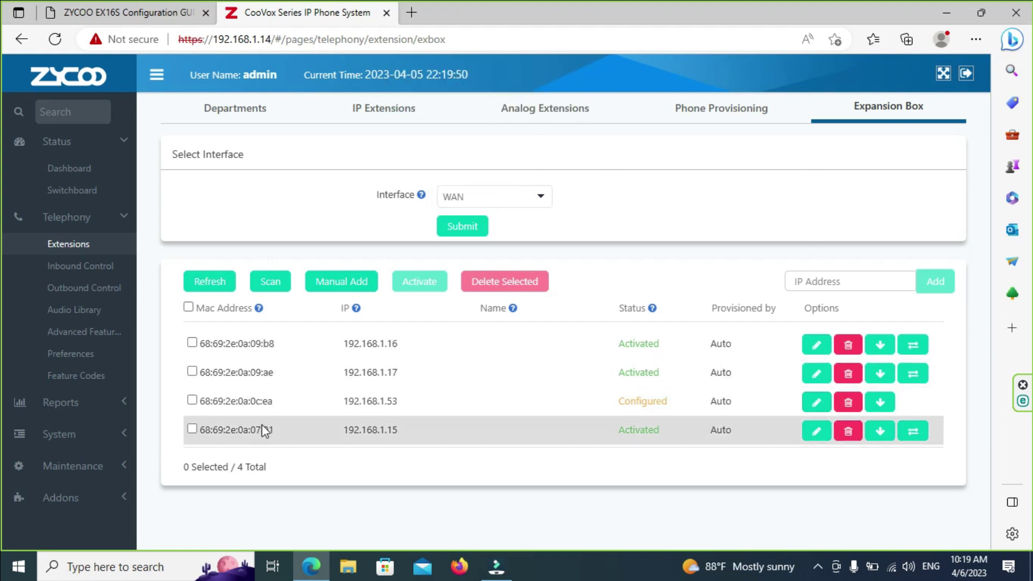
Step: Select the 192.168.1.53 expansion box in the Expansion Box list and activate it
left_click(192, 407)
left_click(191, 401)
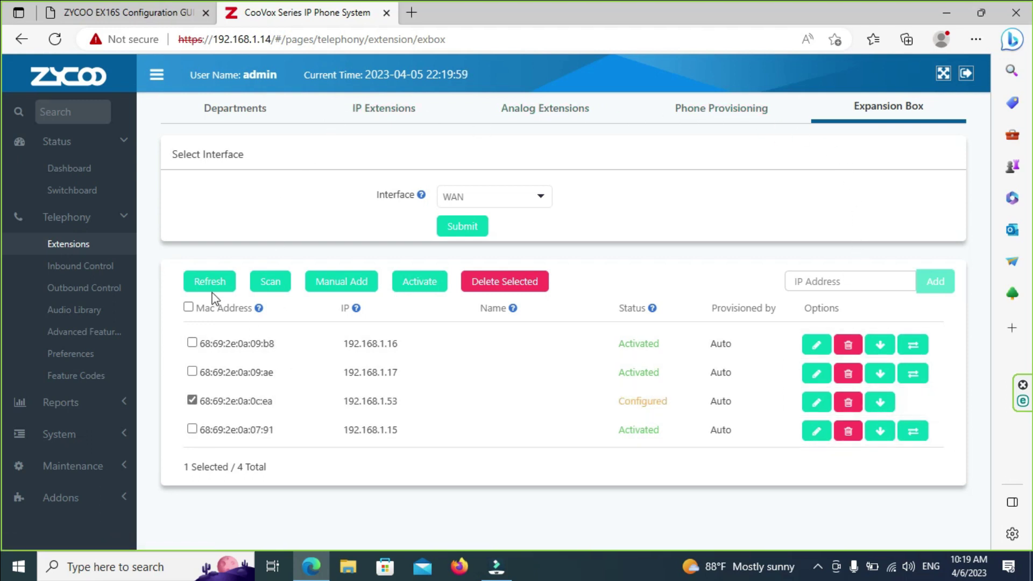
left_click(423, 287)
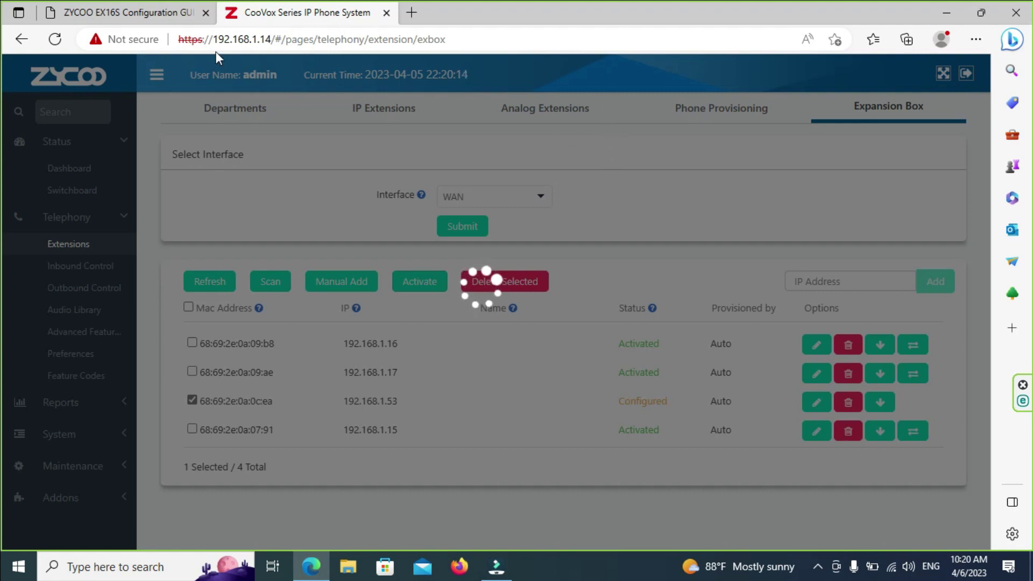
left_click(158, 13)
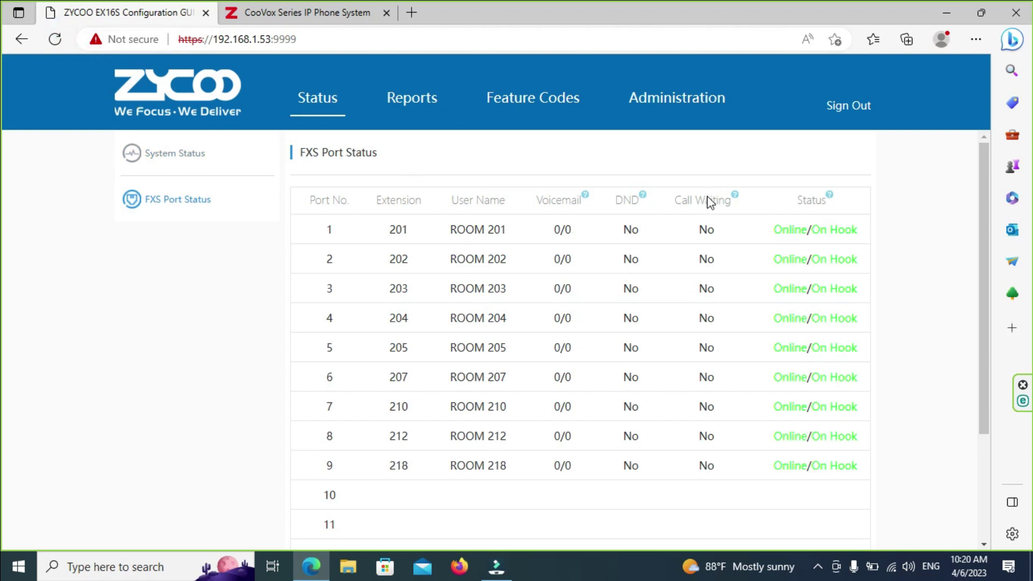
Step: Review EX16S FXS Port Status, confirming ports 10 and 11 (ROOM 206, ROOM 208) are Online
scroll(164, 212, "down", 5)
scroll(349, 247, "up", 3)
scroll(269, 236, "up", 3)
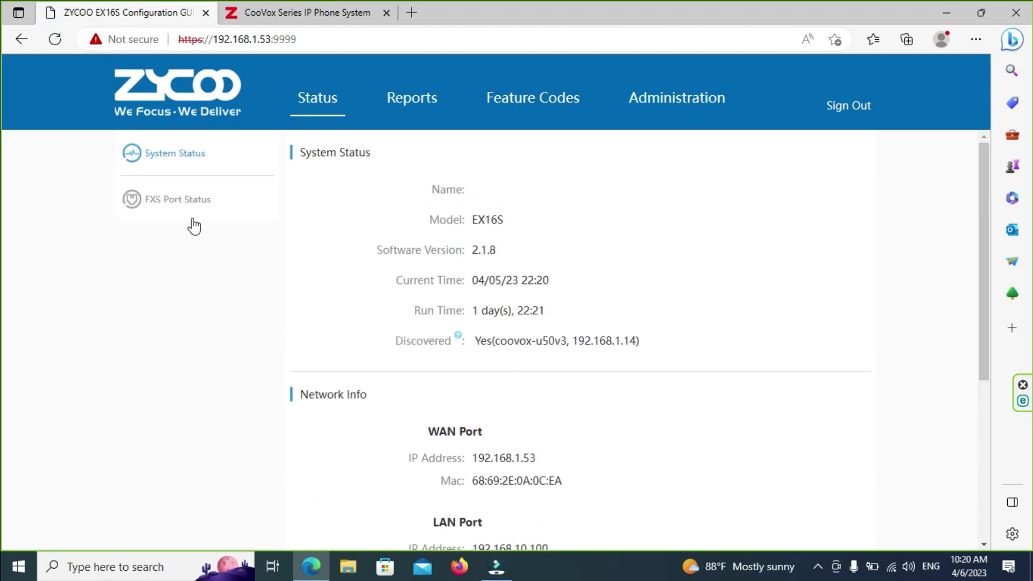
left_click(183, 197)
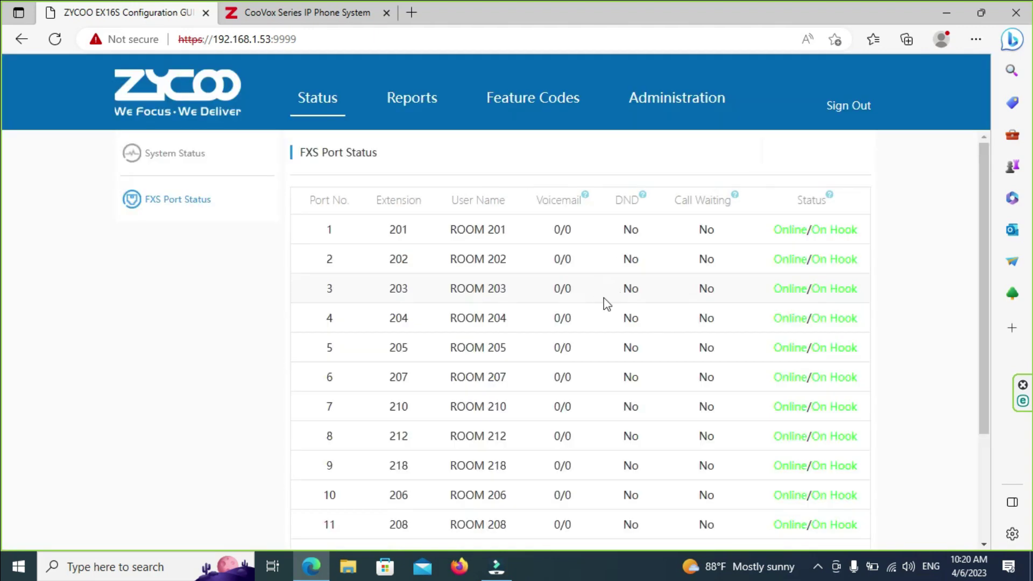
scroll(640, 336, "down", 4)
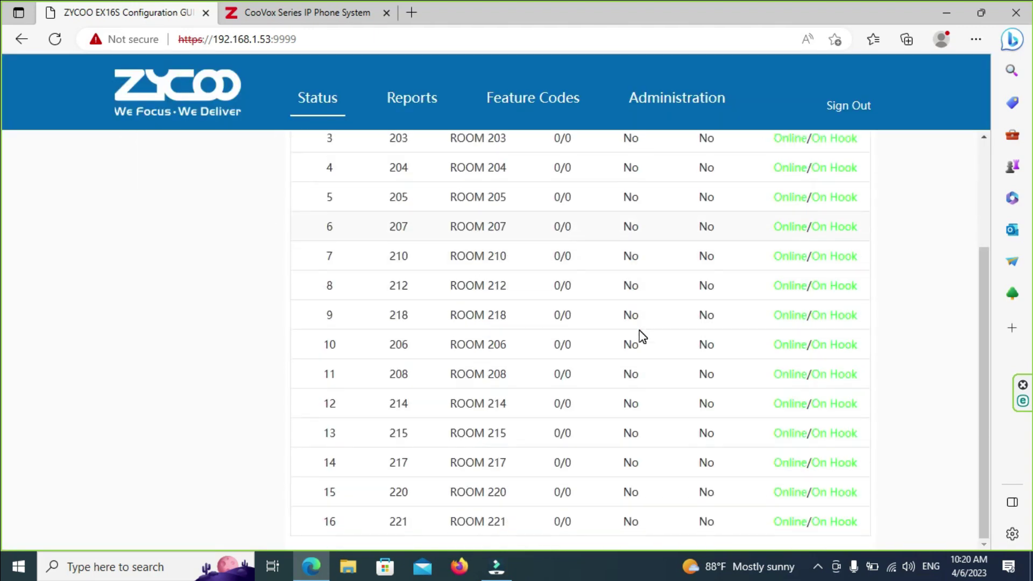
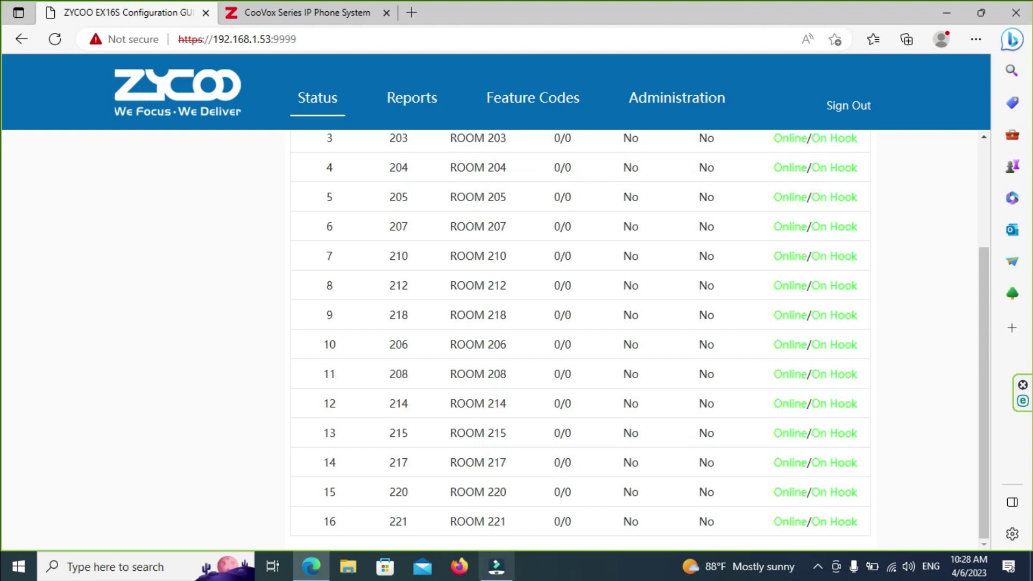
Step: Glance at the expansion box list, then view the EX16S call log reports, feature codes and administration codes
scroll(517, 344, "up", 3)
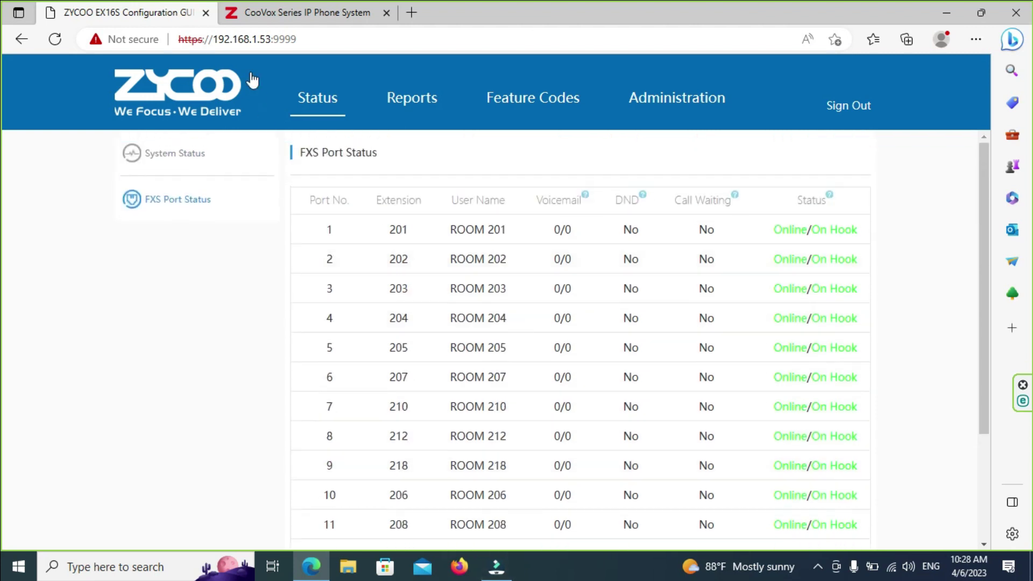
left_click(323, 13)
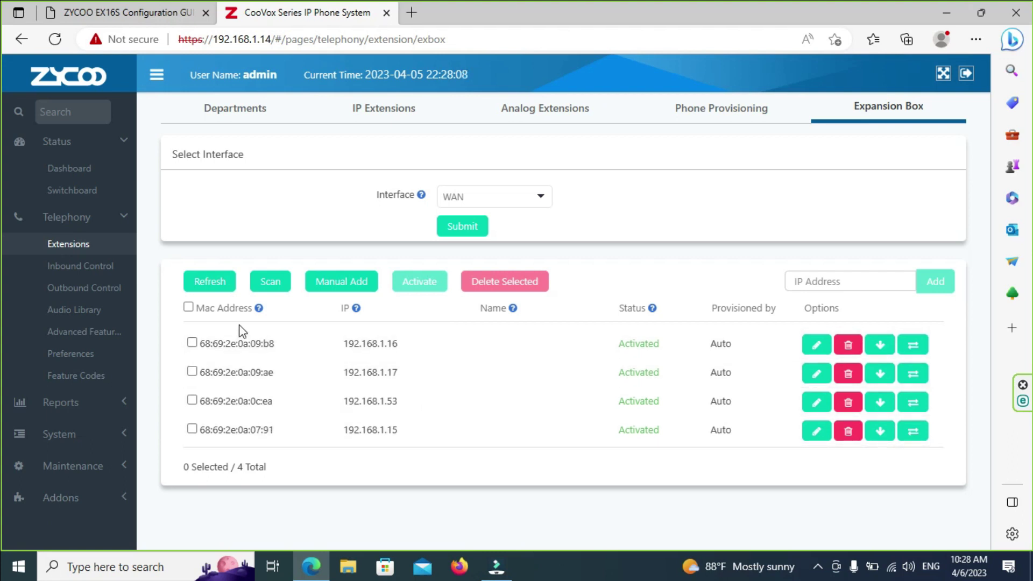
key("ctrl+shift+Tab")
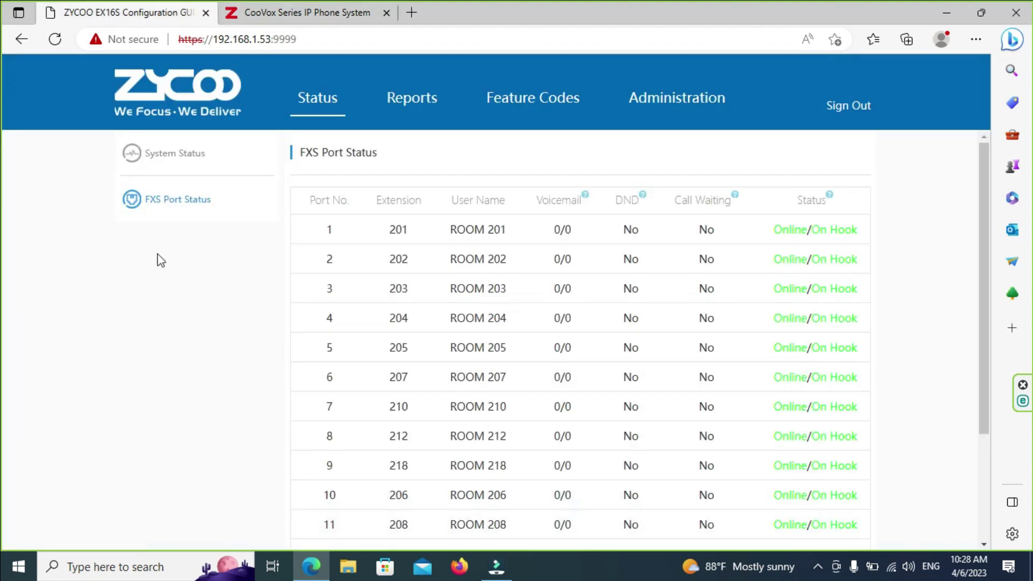
left_click(408, 105)
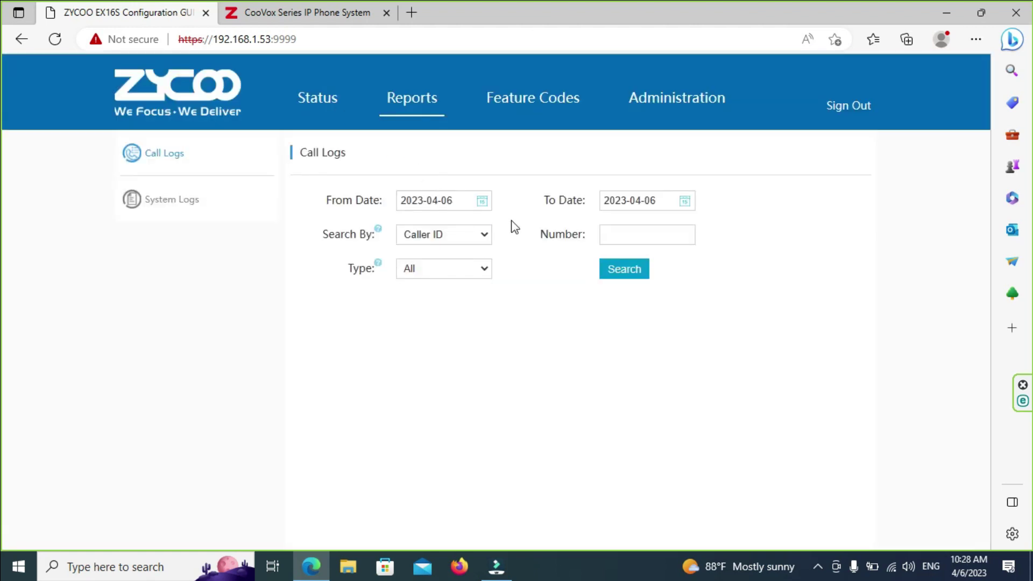
left_click(505, 104)
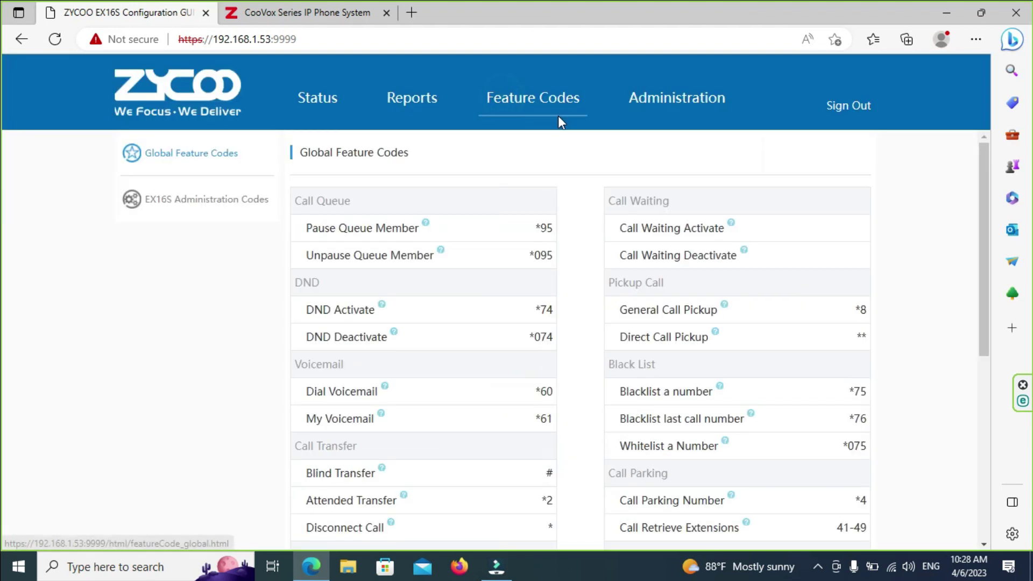
left_click(190, 209)
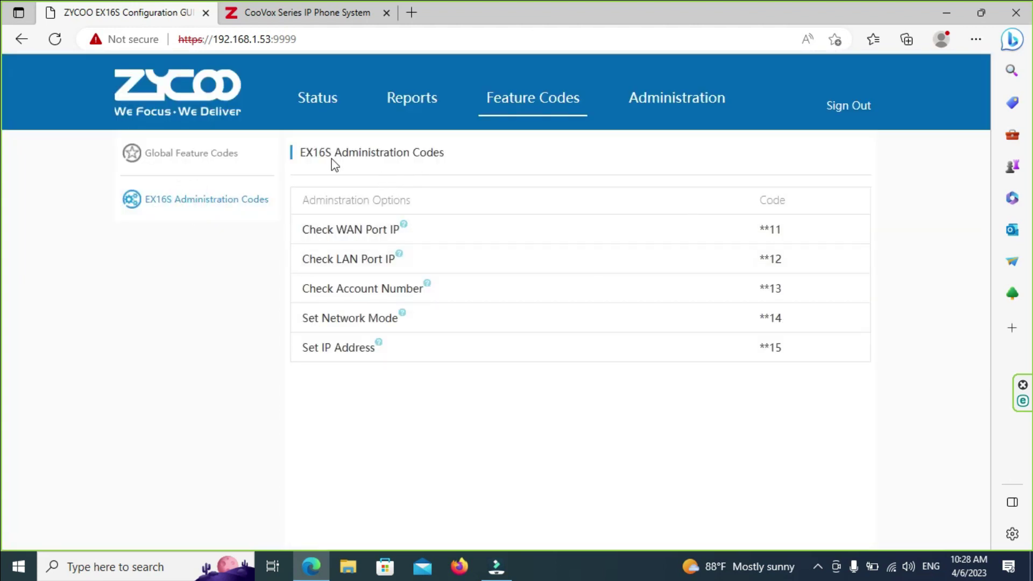
Step: Check the EX16S network and services settings and its system status, then return to the CooVox list
left_click_drag(383, 153, 389, 153)
left_click(701, 97)
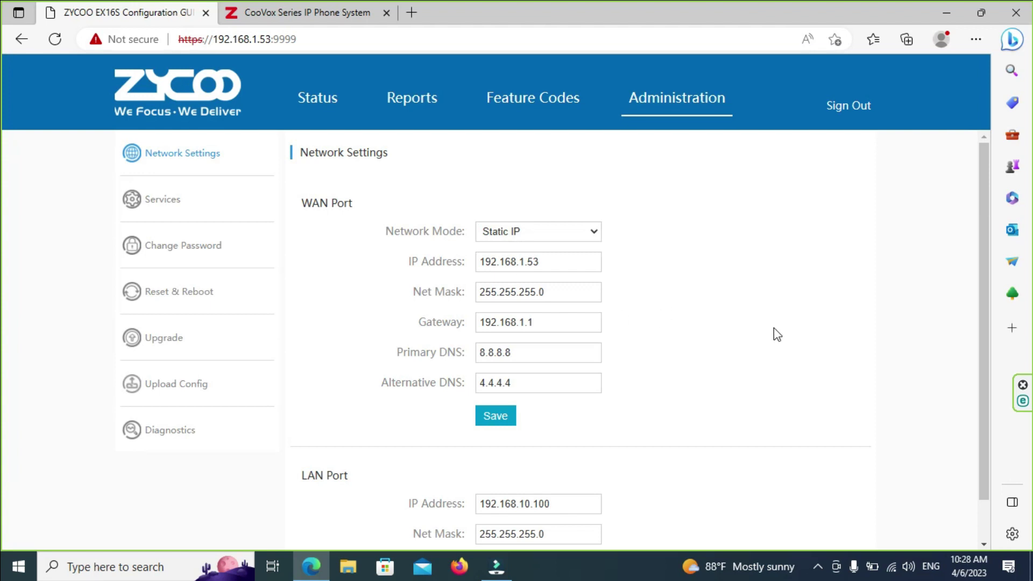
scroll(779, 344, "down", 1)
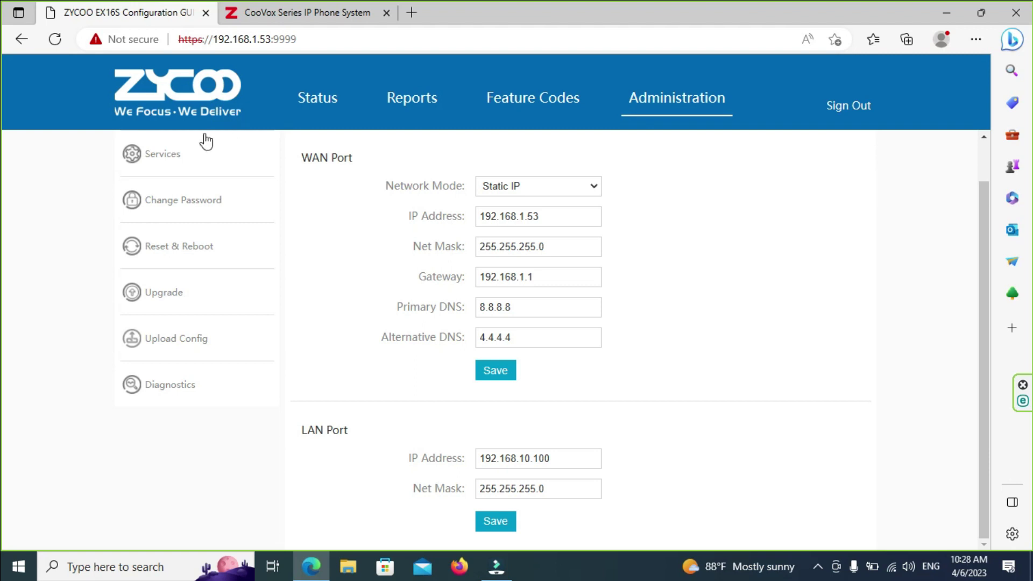
left_click(153, 153)
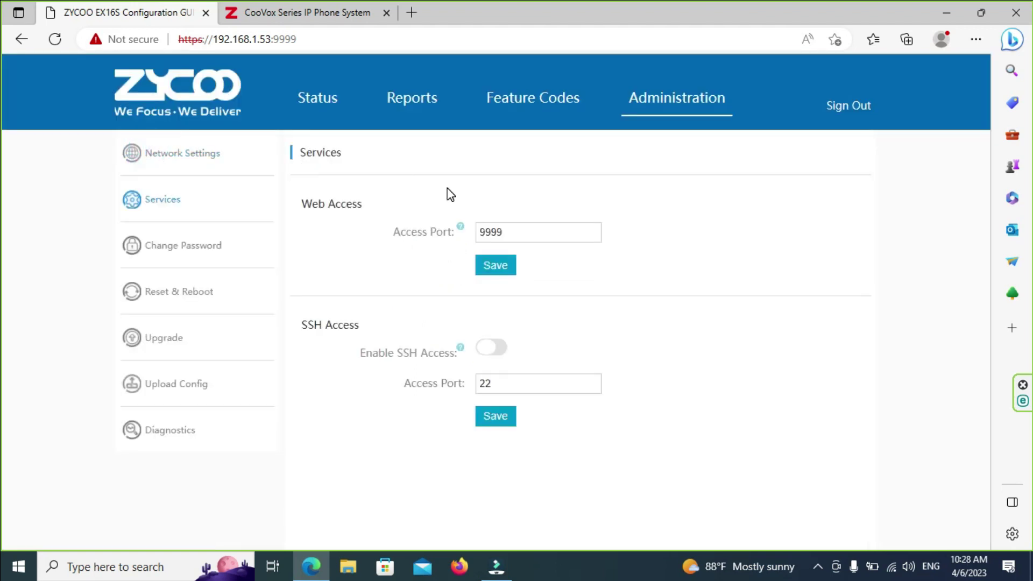
left_click(314, 101)
left_click(300, 16)
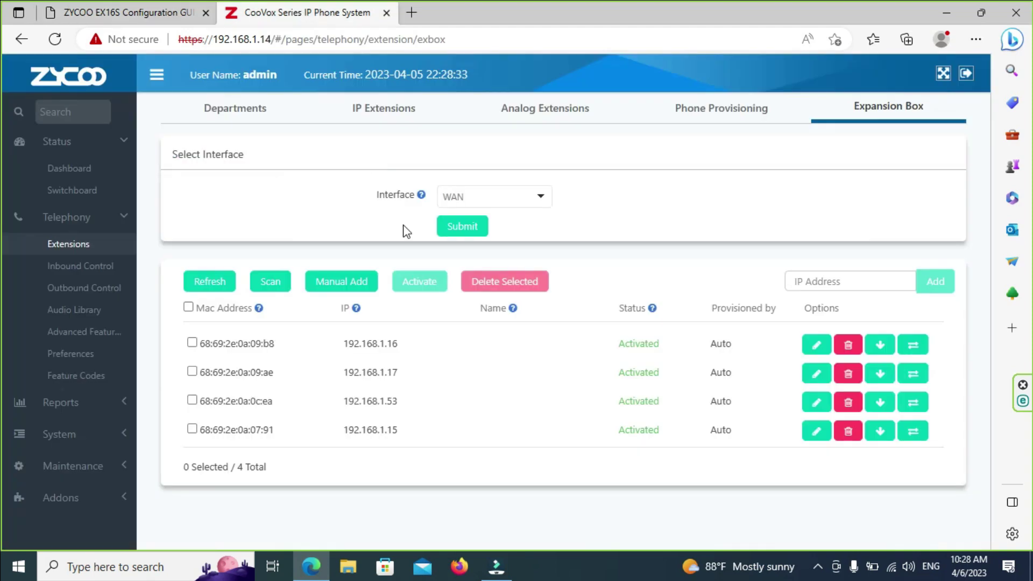
left_click(192, 401)
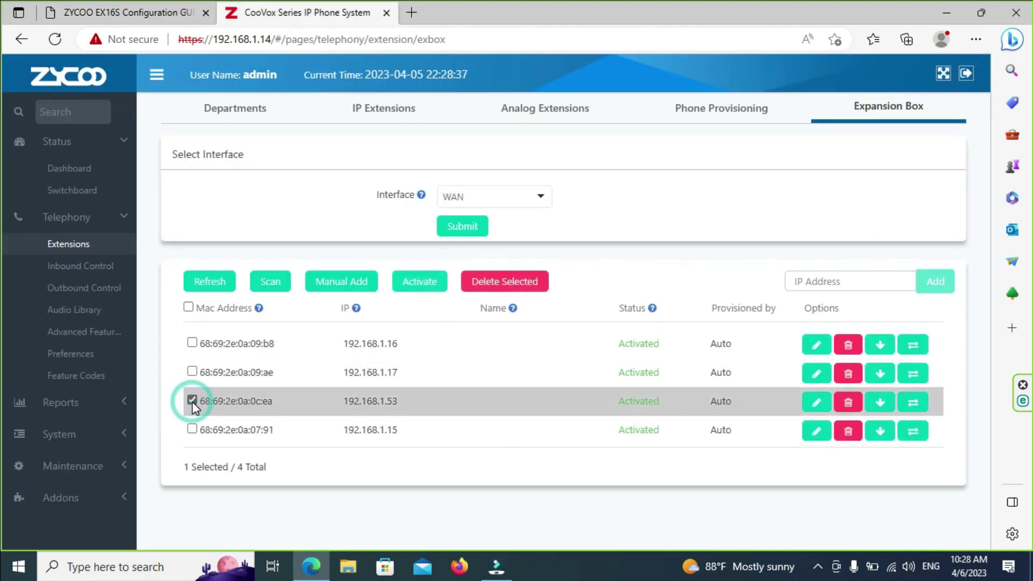
left_click(817, 403)
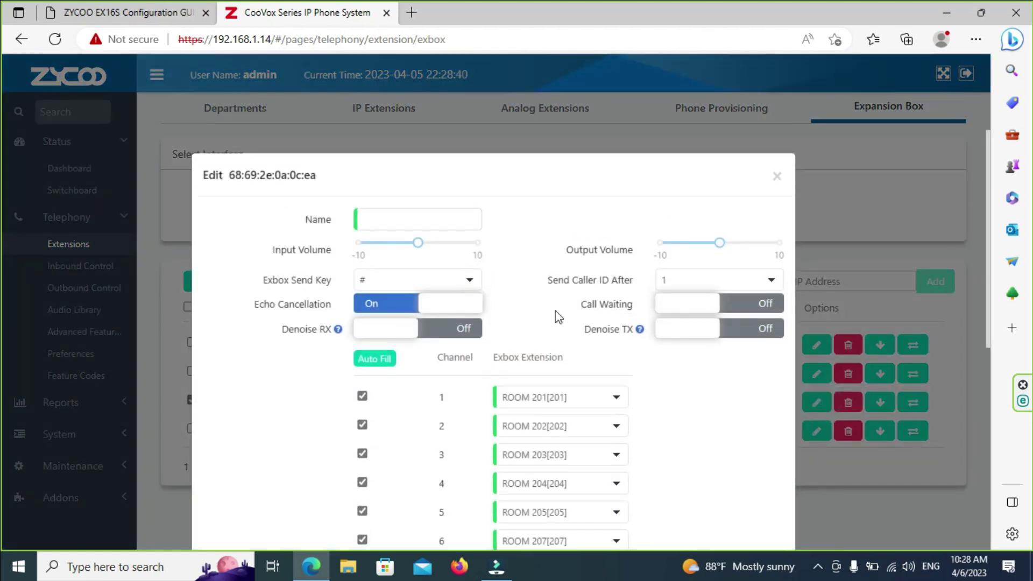
left_click(391, 219)
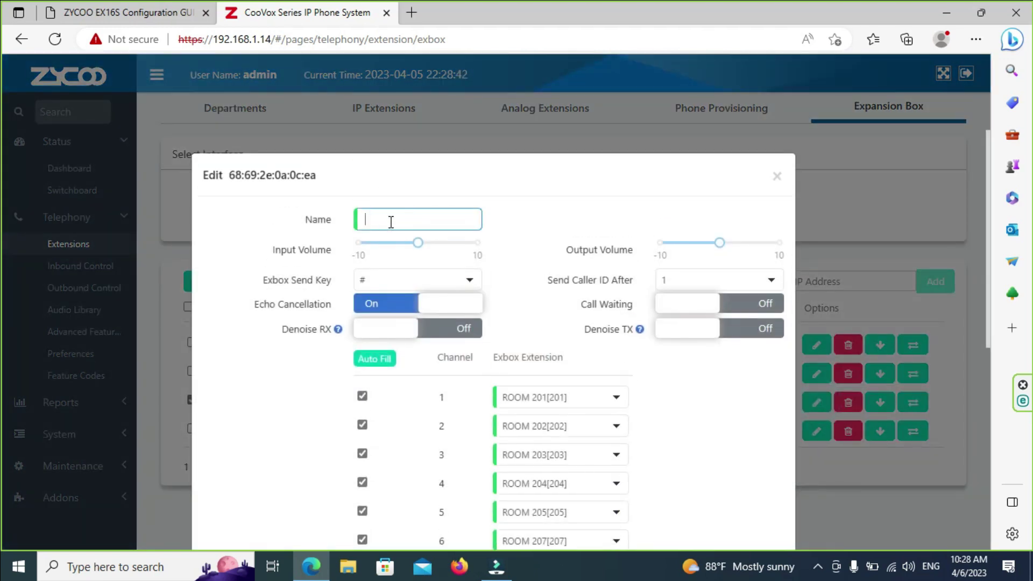
left_click(777, 176)
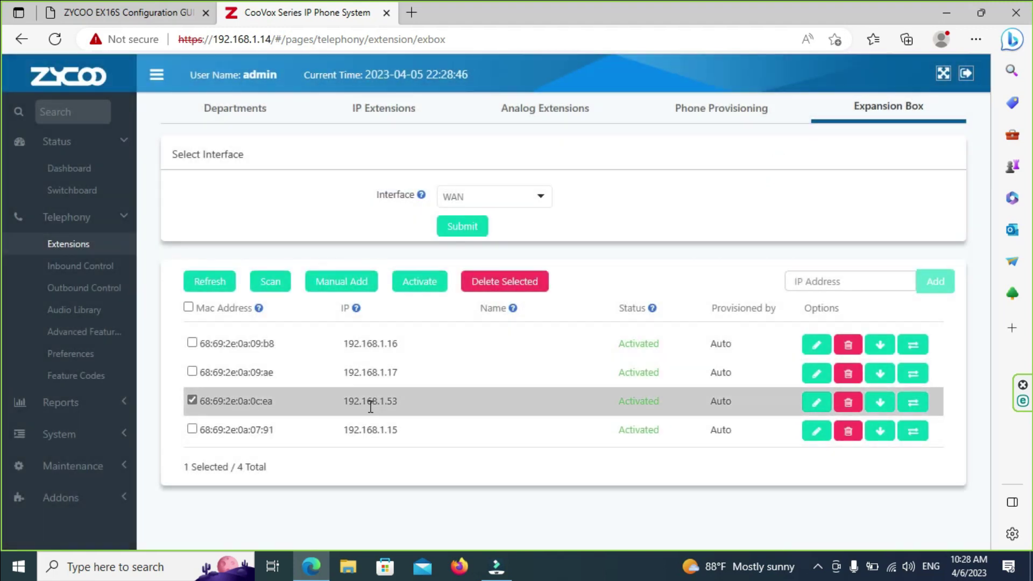
left_click_drag(199, 405, 269, 401)
right_click(259, 402)
left_click(290, 111)
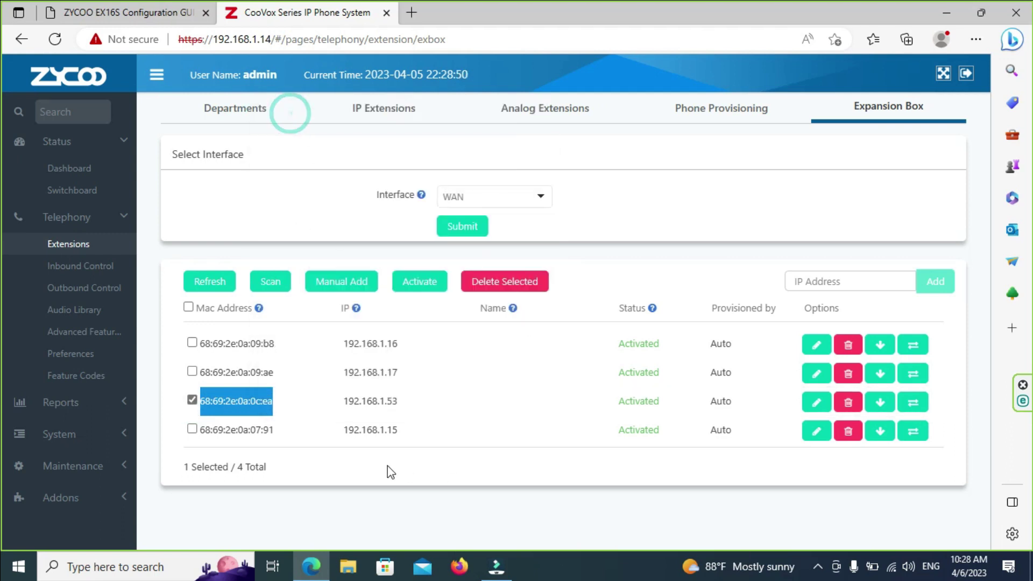
left_click(810, 402)
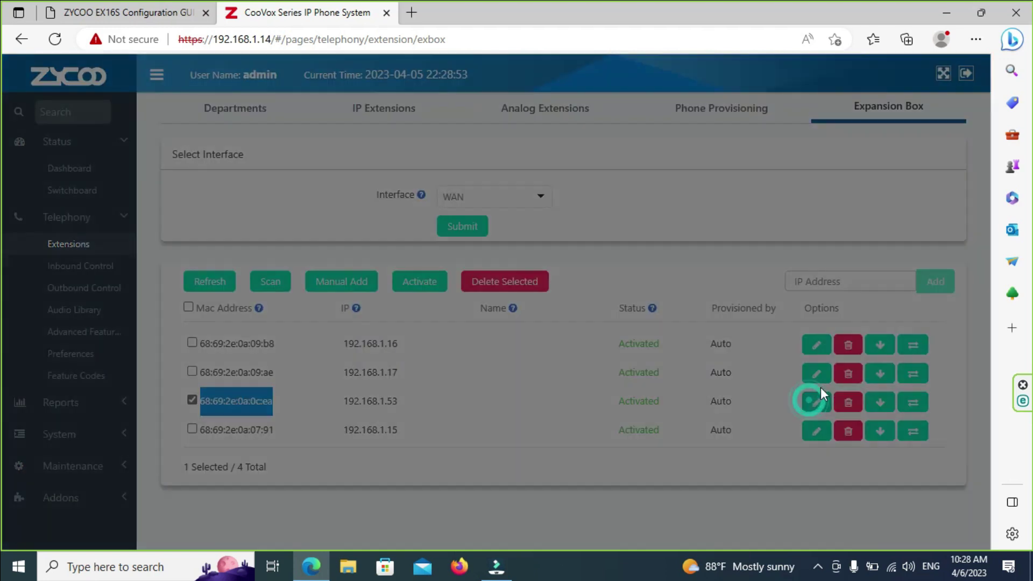
left_click(446, 304)
left_click(429, 213)
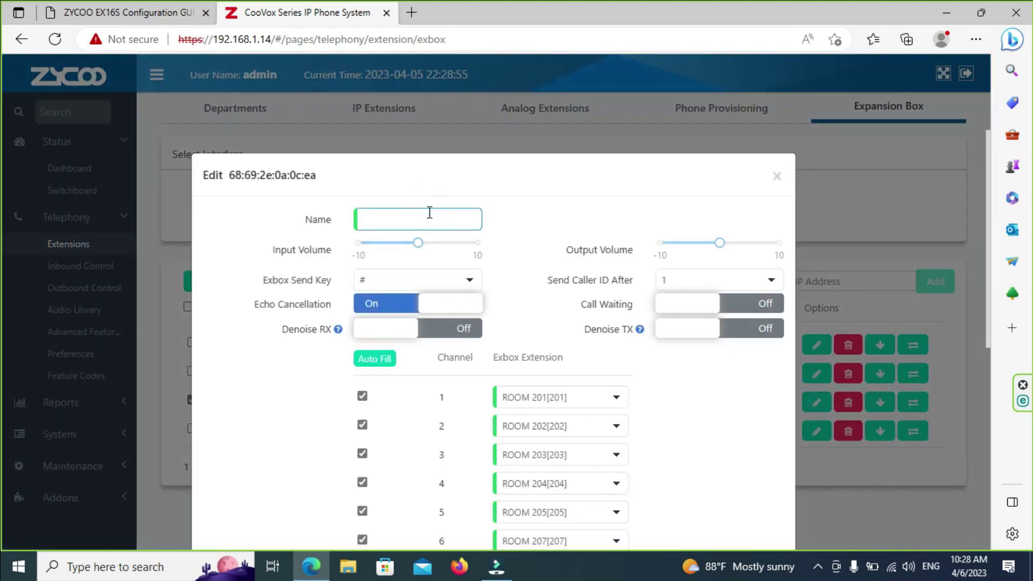
key("ctrl+v")
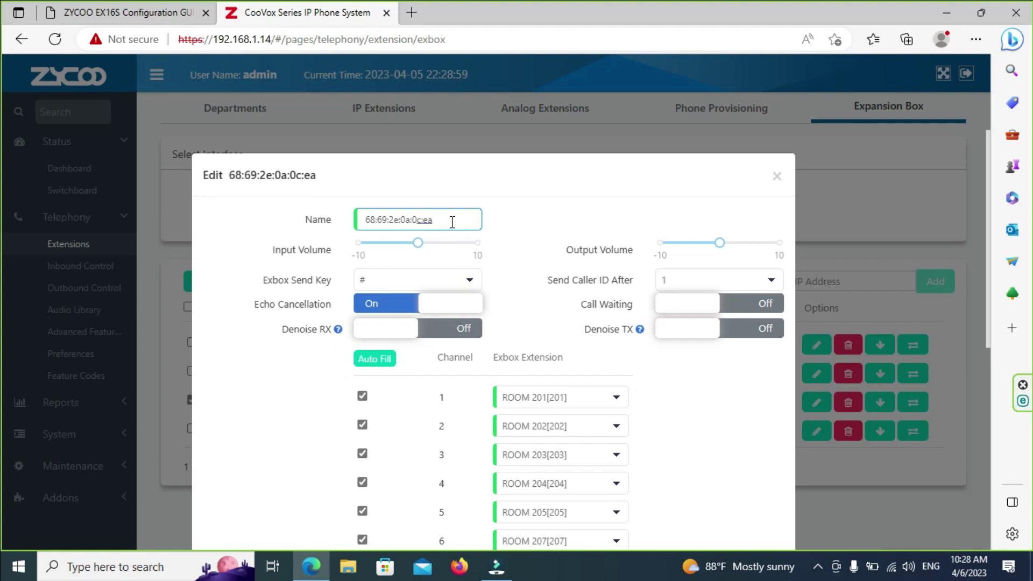
key("Home")
type("FL02")
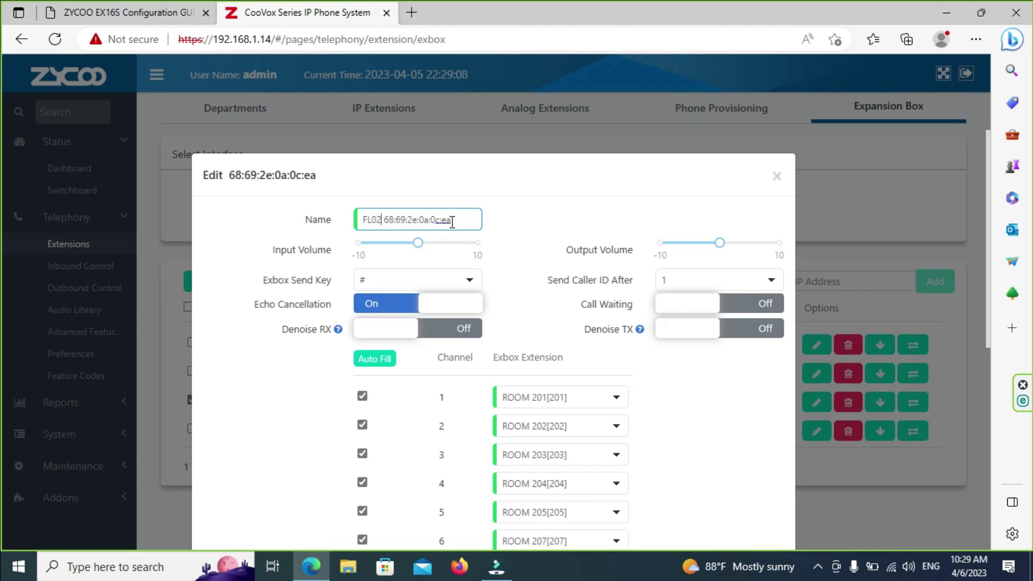
type("-")
scroll(679, 476, "down", 5)
left_click(756, 521)
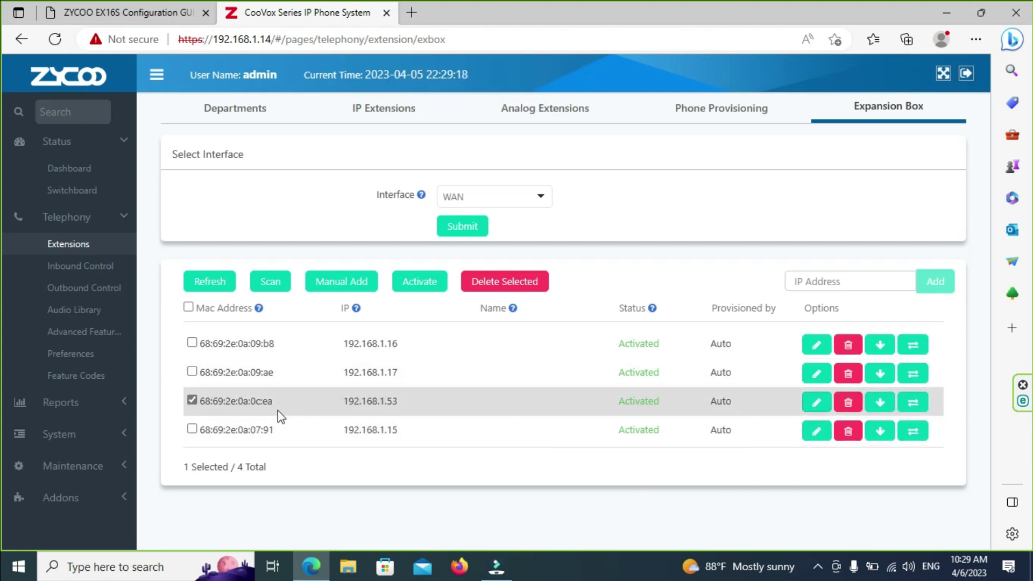
Step: Trim the 192.168.1.53 box's Name to FL02, submit it, and tick the FL02 row
left_click(816, 404)
left_click(444, 218)
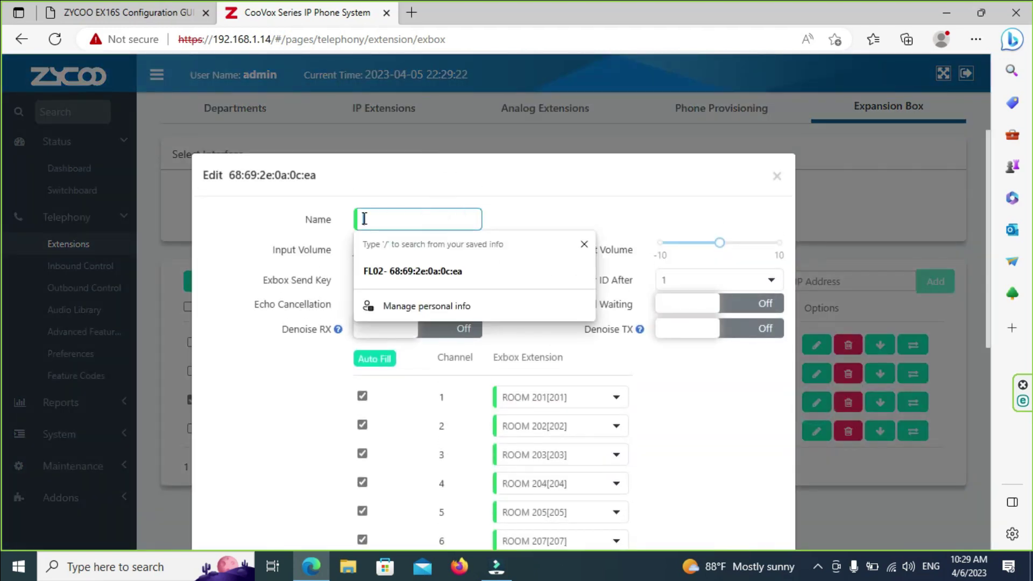
left_click(388, 275)
left_click_drag(383, 220, 519, 228)
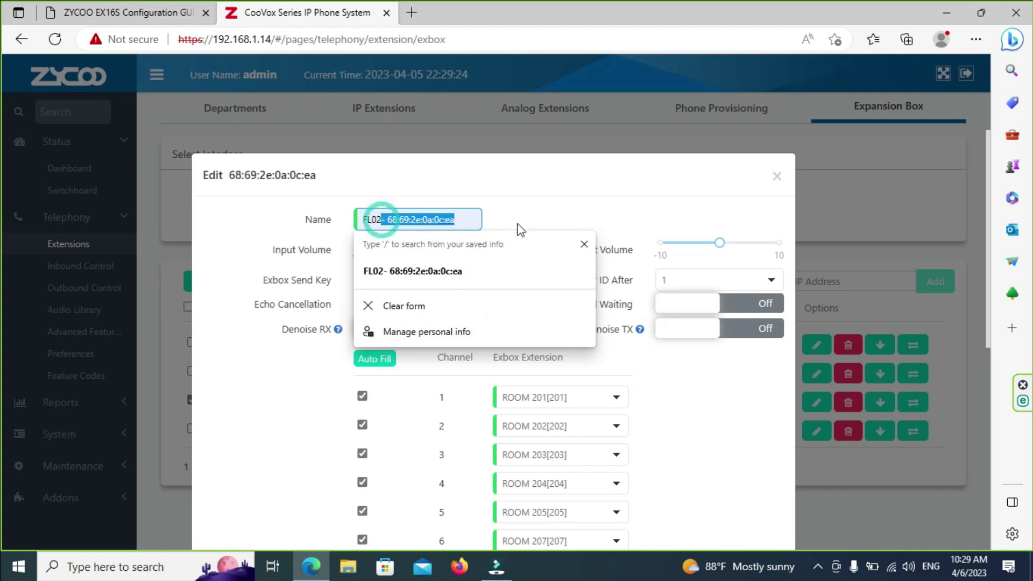
key("BackSpace")
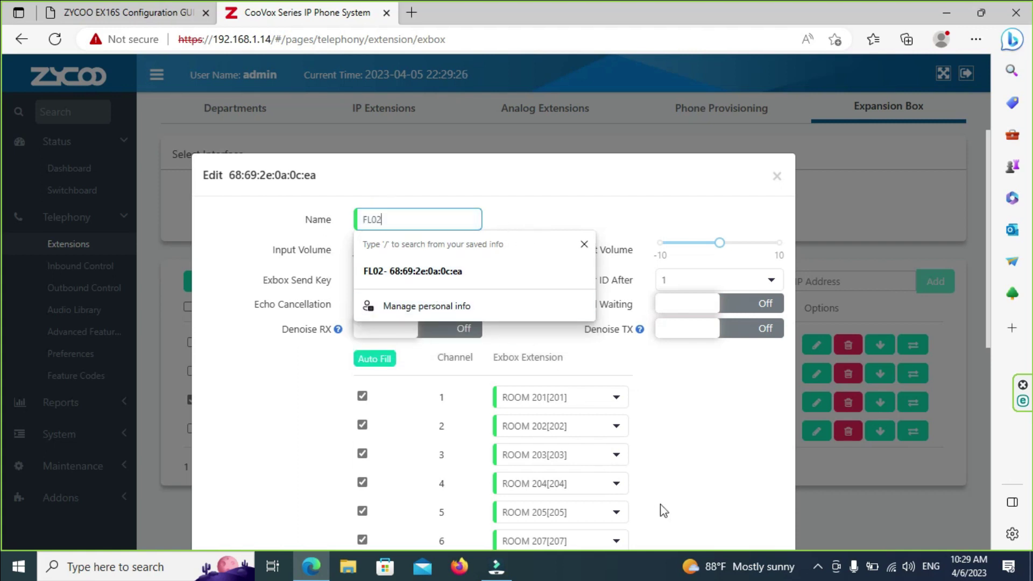
left_click(733, 459)
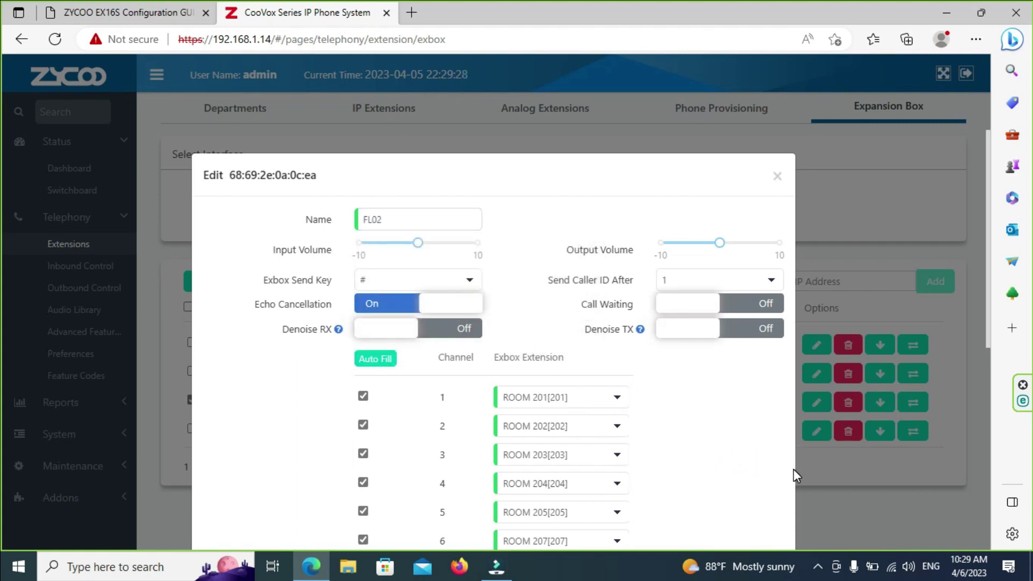
scroll(476, 521, "down", 8)
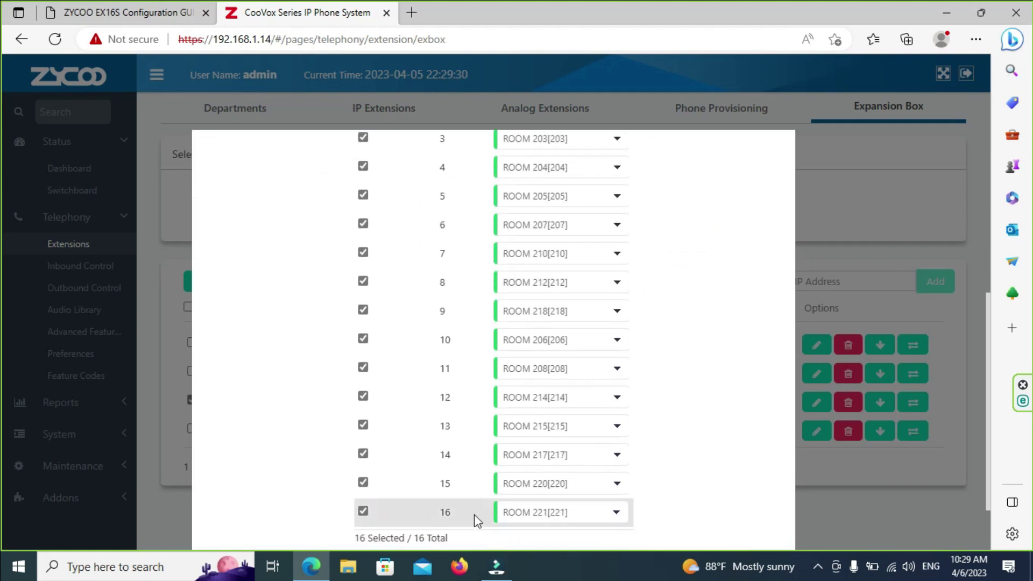
left_click(757, 506)
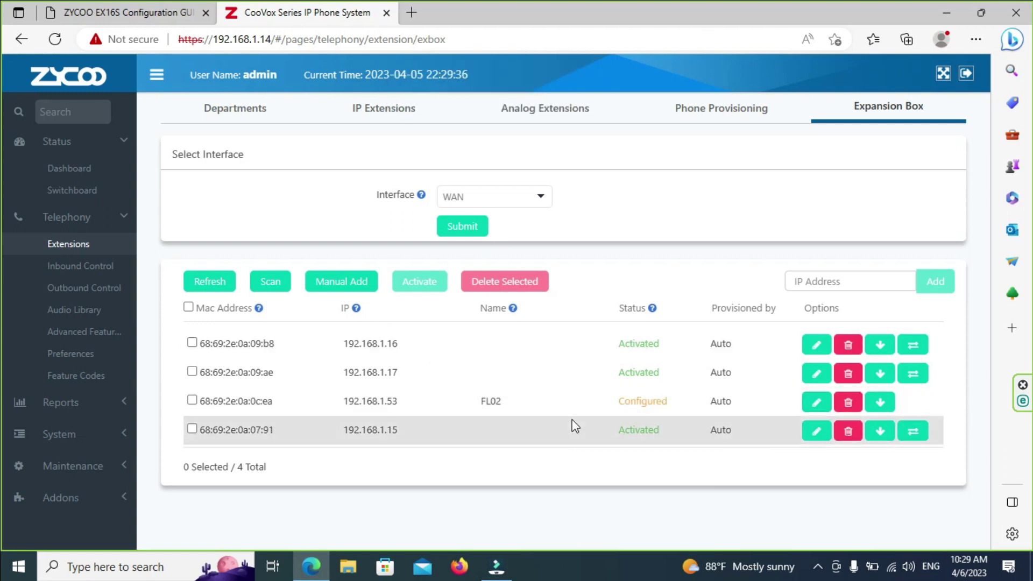
left_click(192, 400)
Step: Activate the selected FL02 box, then come back to CooVox from an accidentally opened new tab
left_click(420, 284)
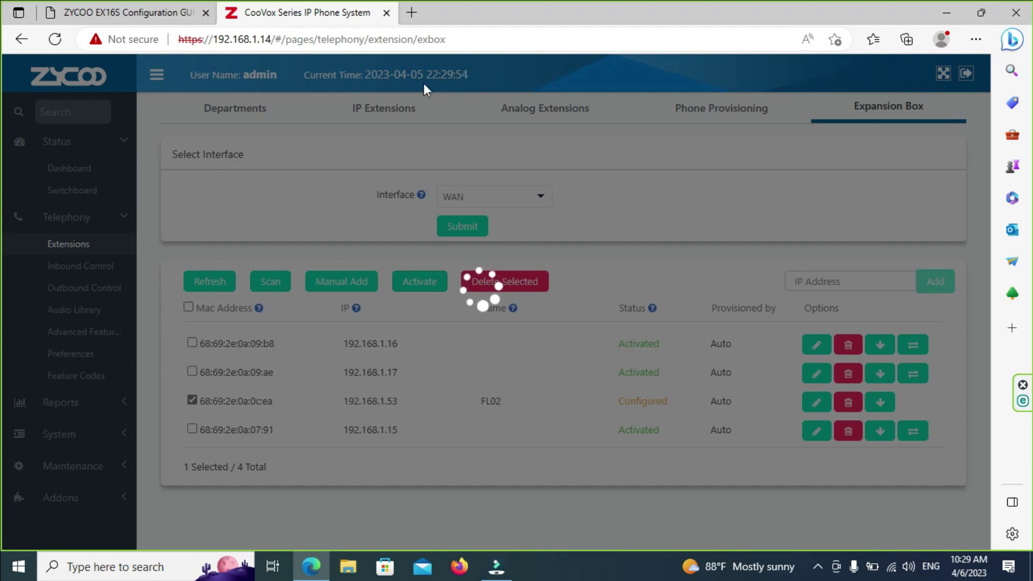
left_click(411, 13)
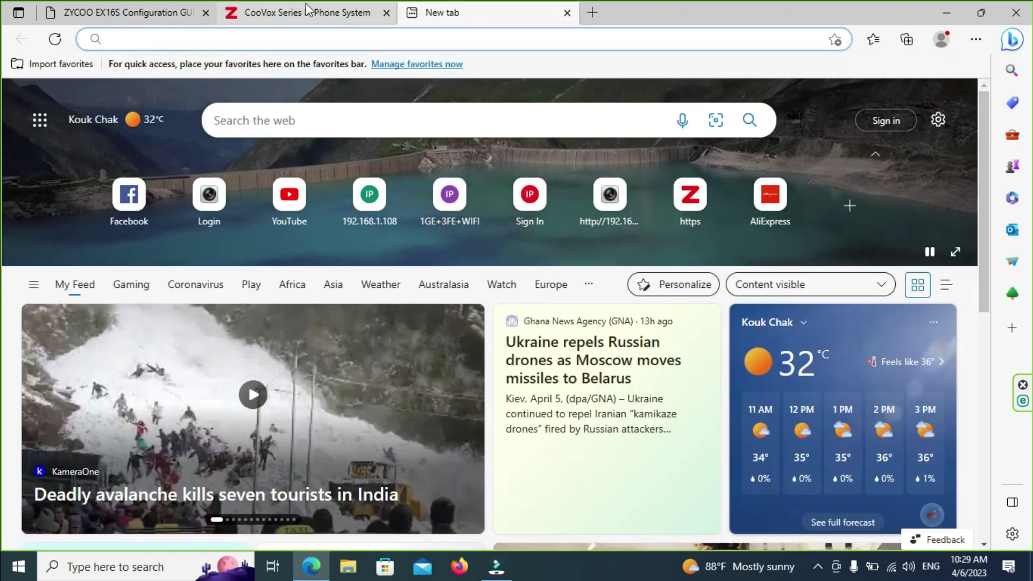
left_click(307, 9)
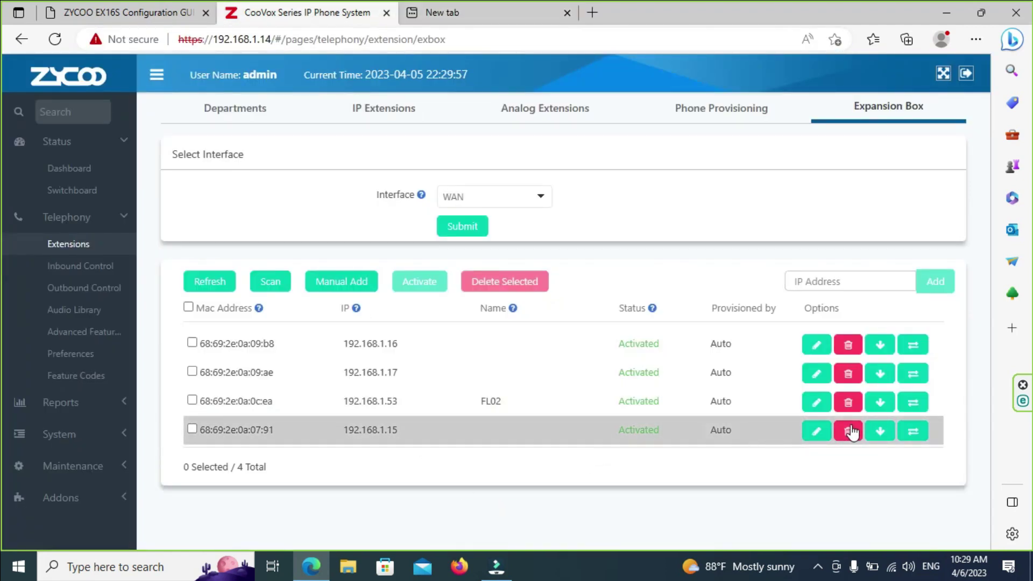
Step: Name the 192.168.1.15 box (07:91) GL, submit it, then tick and activate its row
left_click(816, 433)
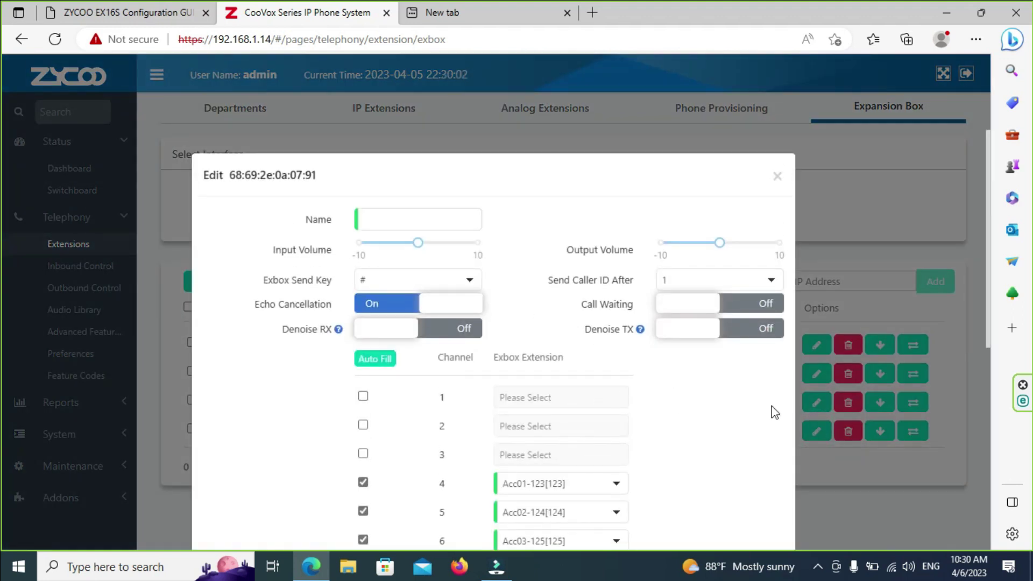
scroll(690, 323, "down", 3)
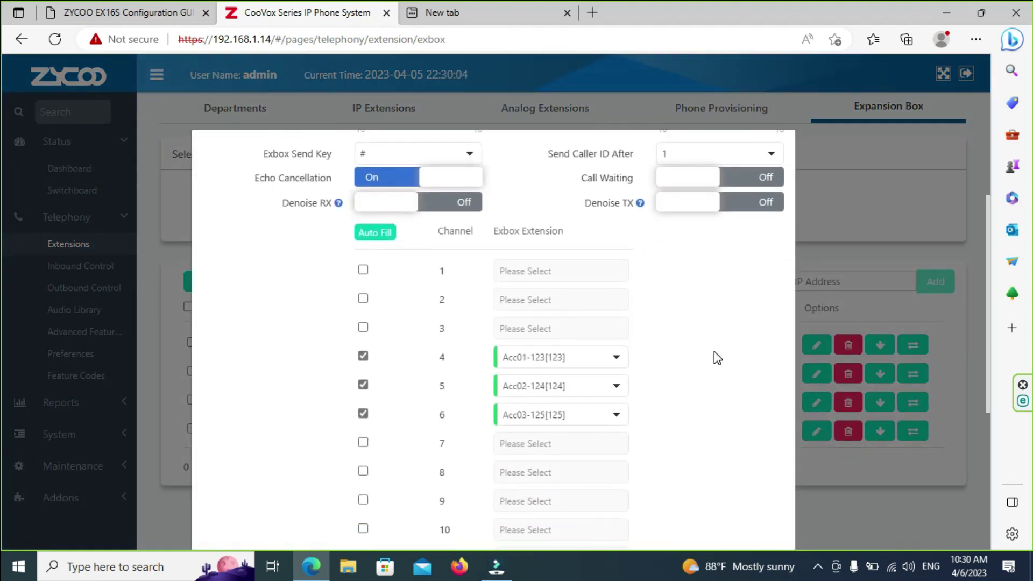
scroll(714, 351, "up", 3)
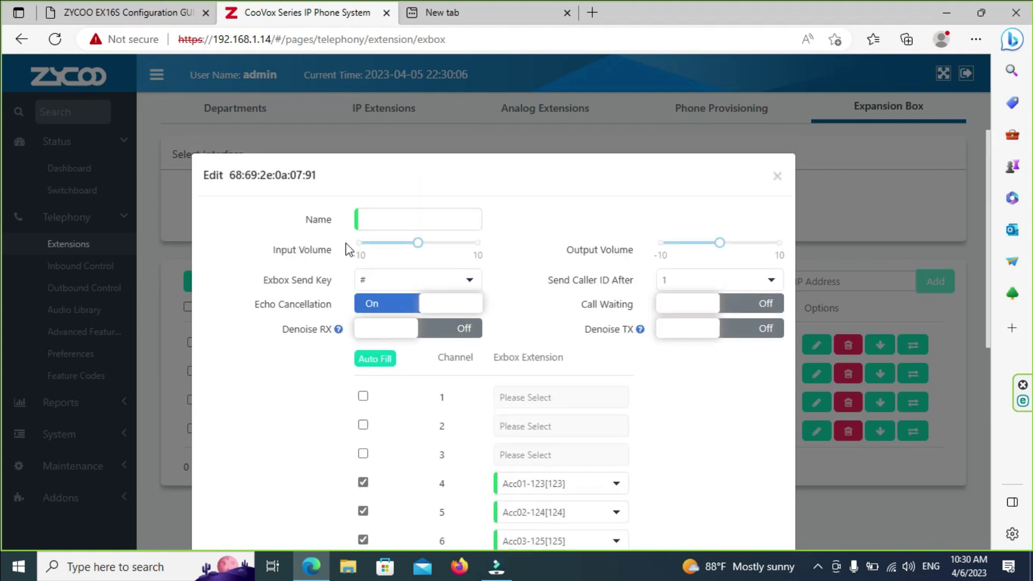
left_click(390, 220)
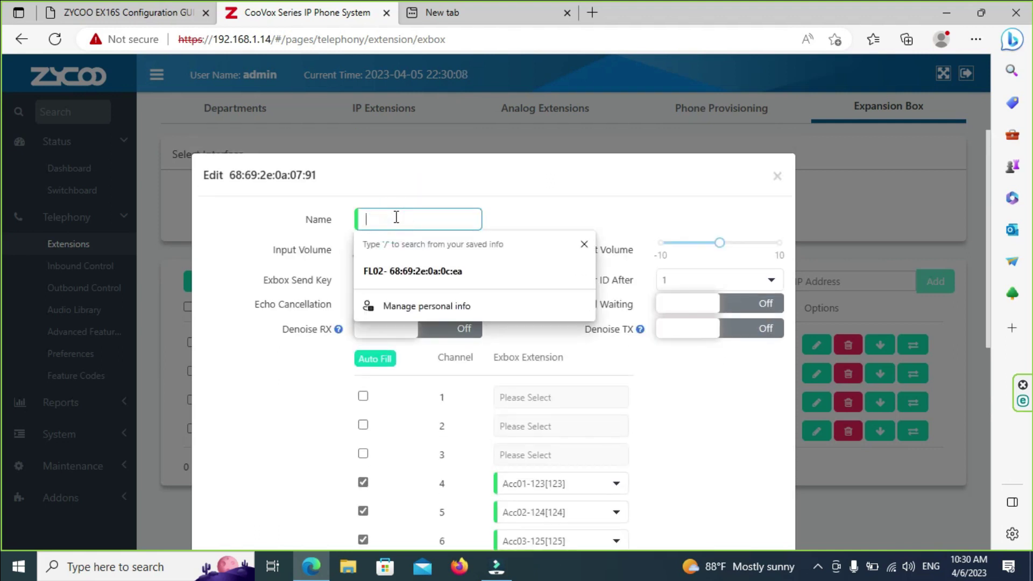
type("GL")
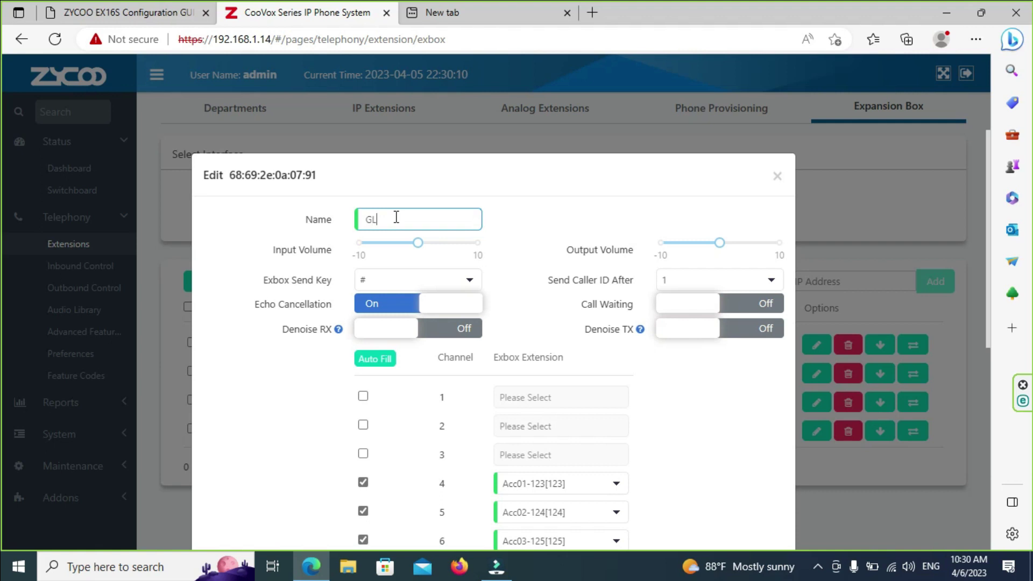
scroll(656, 519, "down", 8)
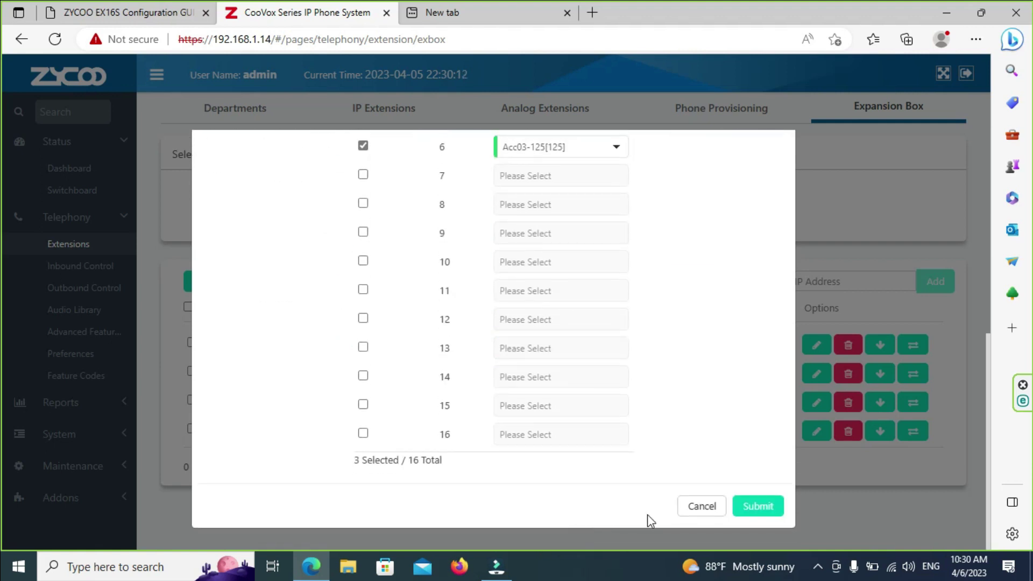
left_click(762, 511)
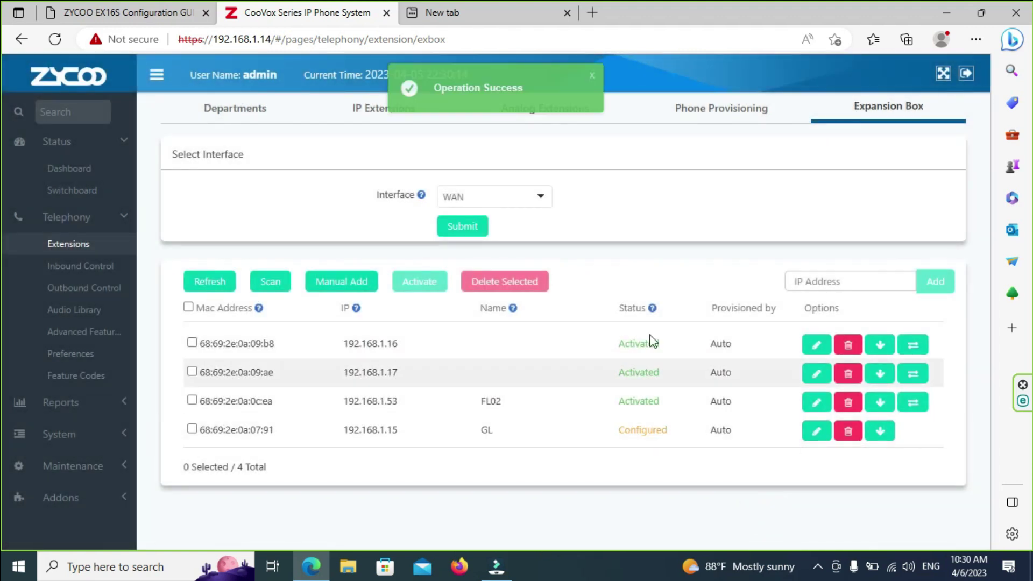
left_click(192, 429)
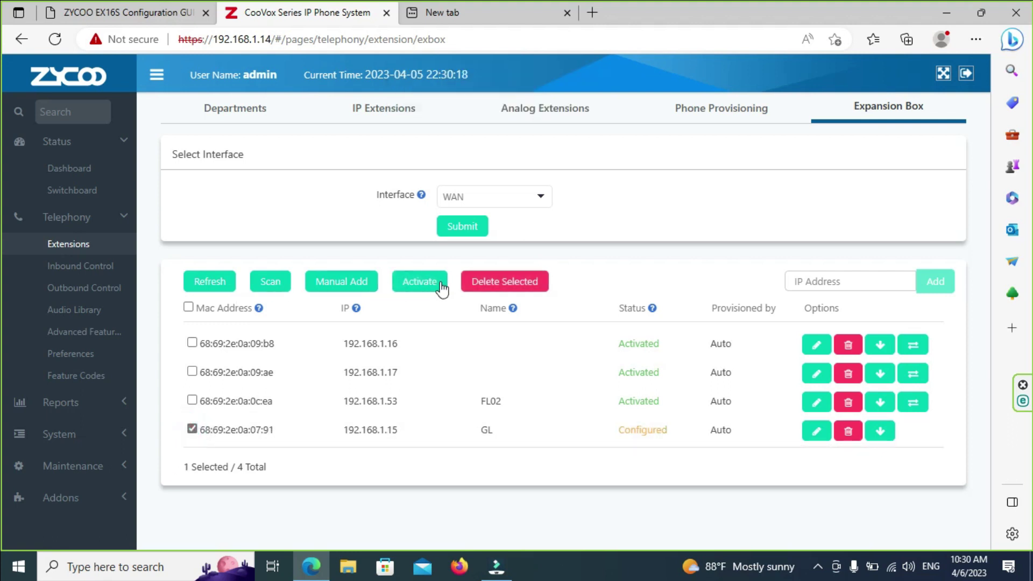
left_click(440, 282)
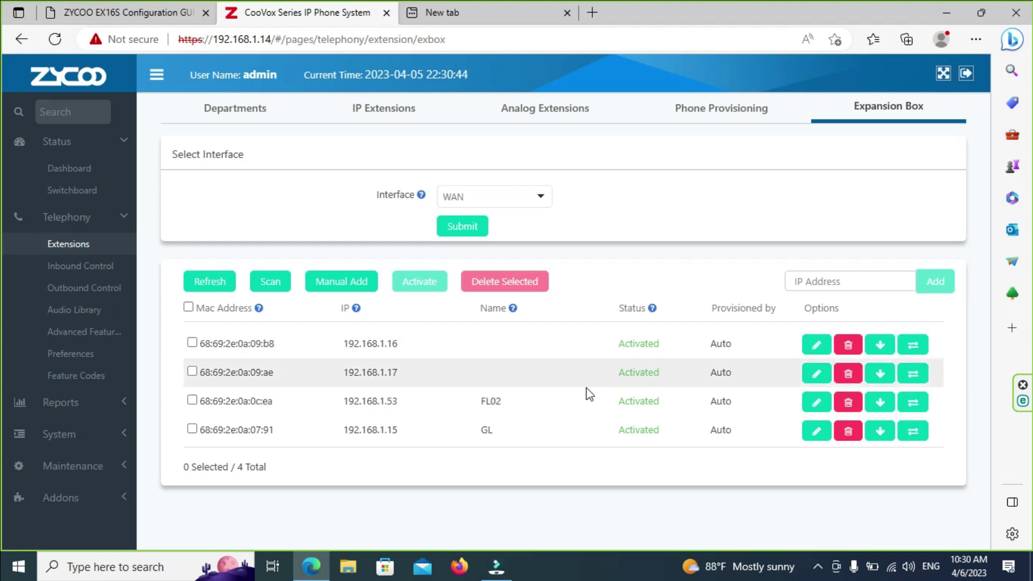
Step: Name the 192.168.1.17 box (09:ae) FL01, submit it, then tick and activate its row
left_click(817, 376)
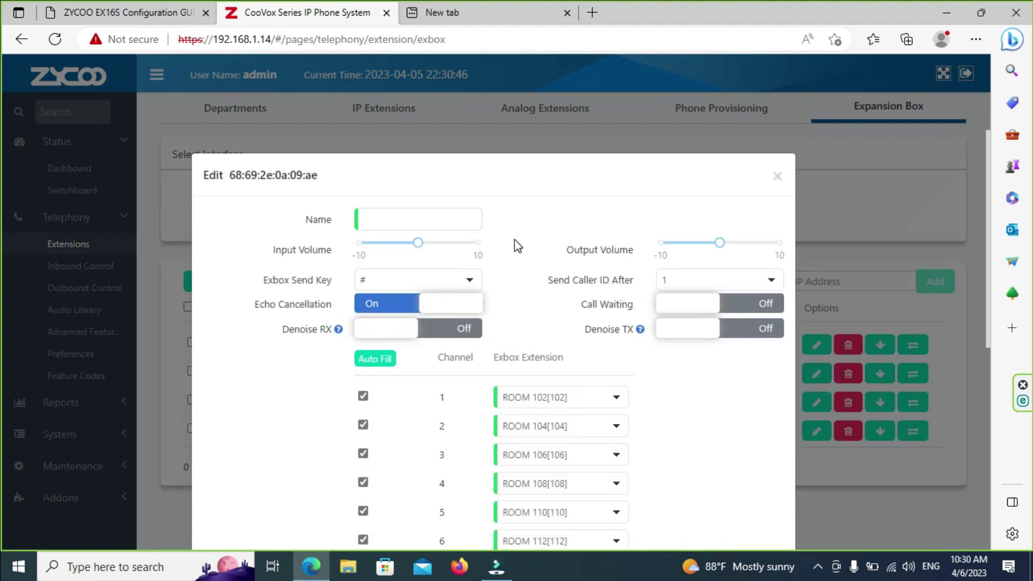
left_click(397, 218)
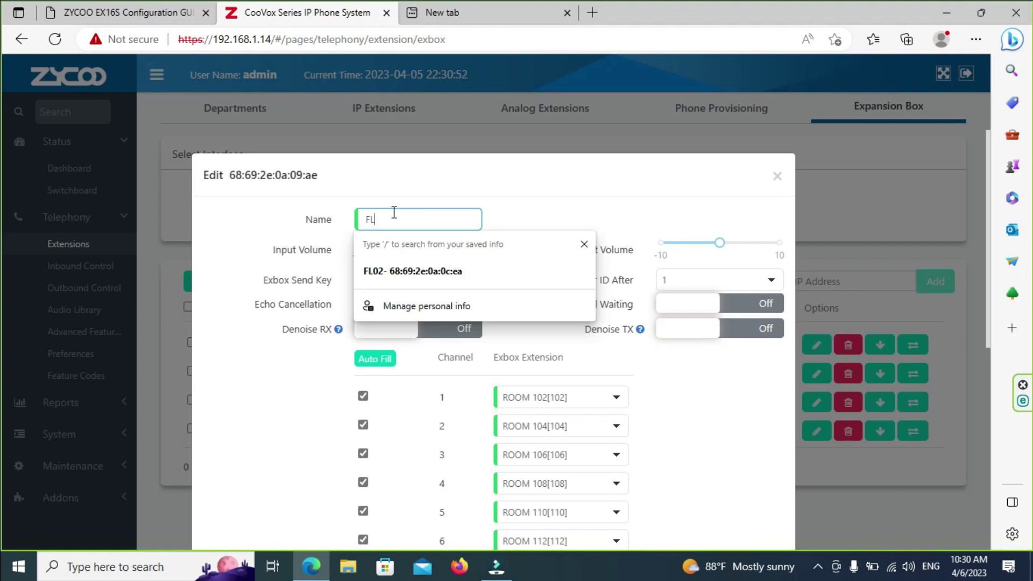
type("FL01")
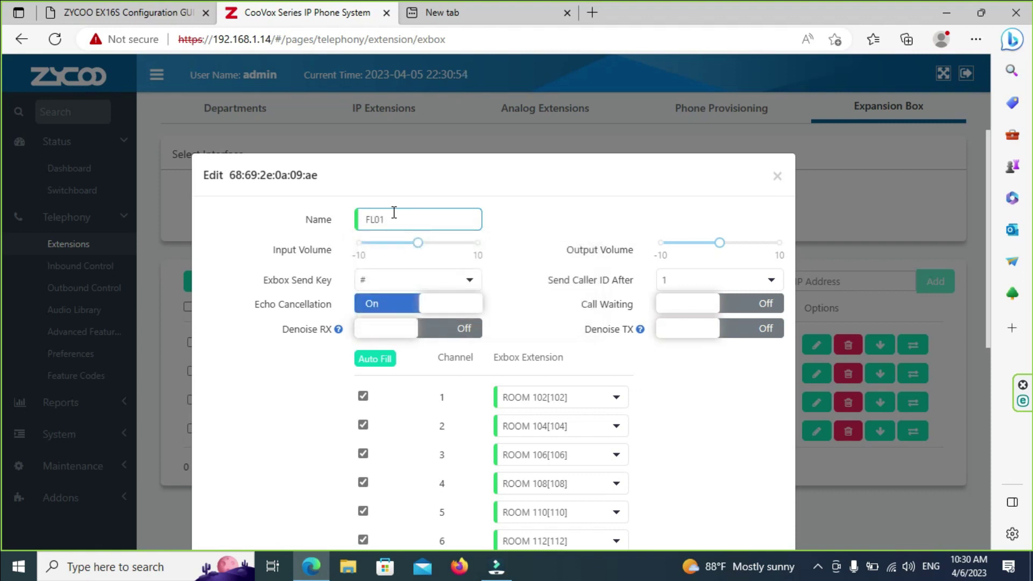
left_click(441, 280)
left_click(469, 279)
scroll(645, 447, "down", 7)
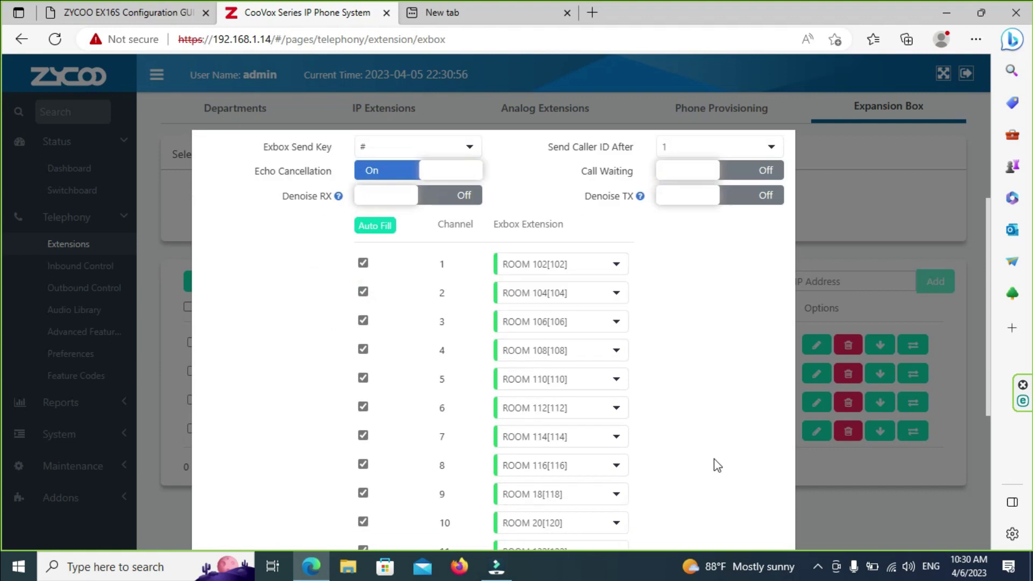
left_click(753, 522)
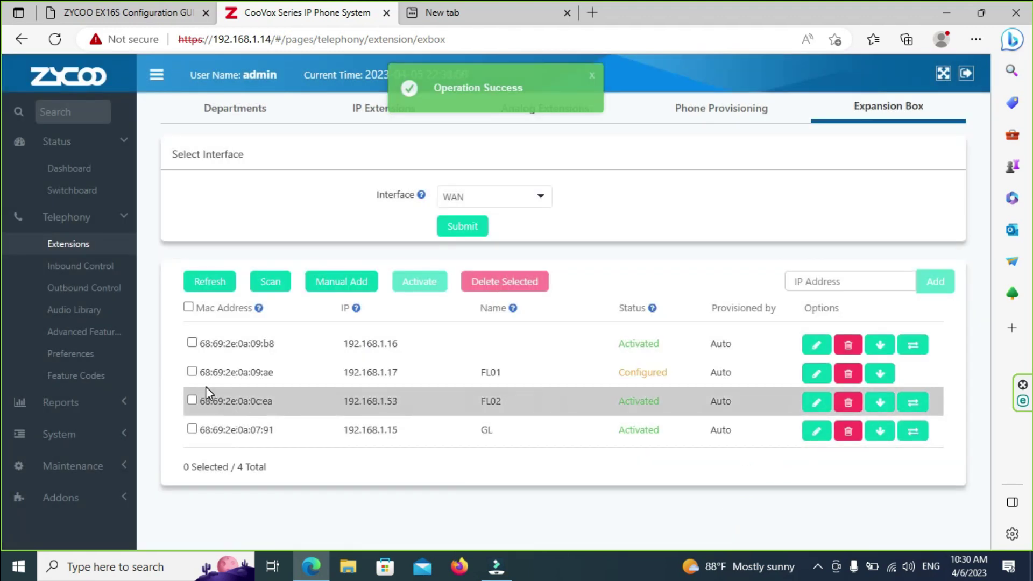
left_click(192, 371)
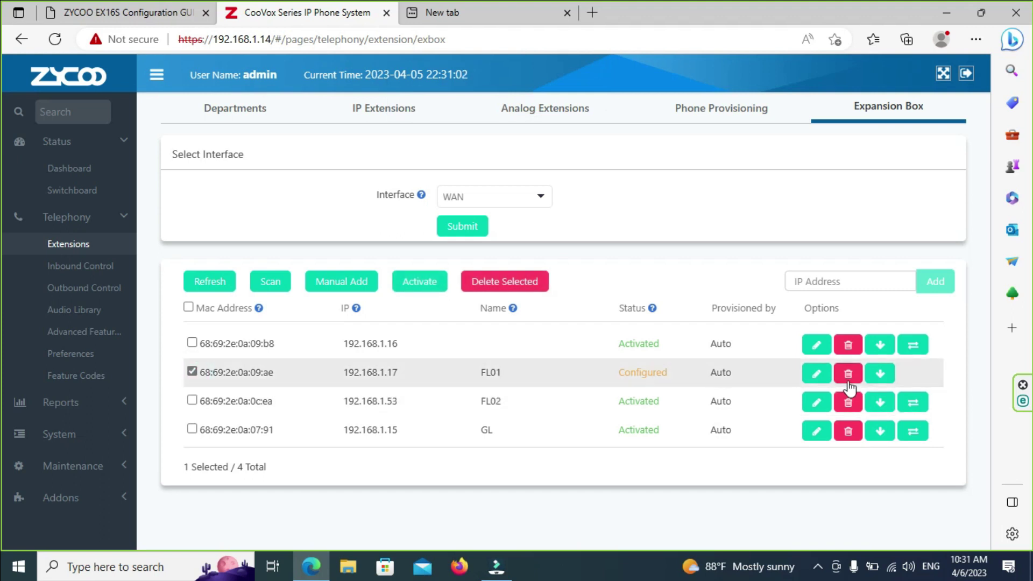
left_click(424, 285)
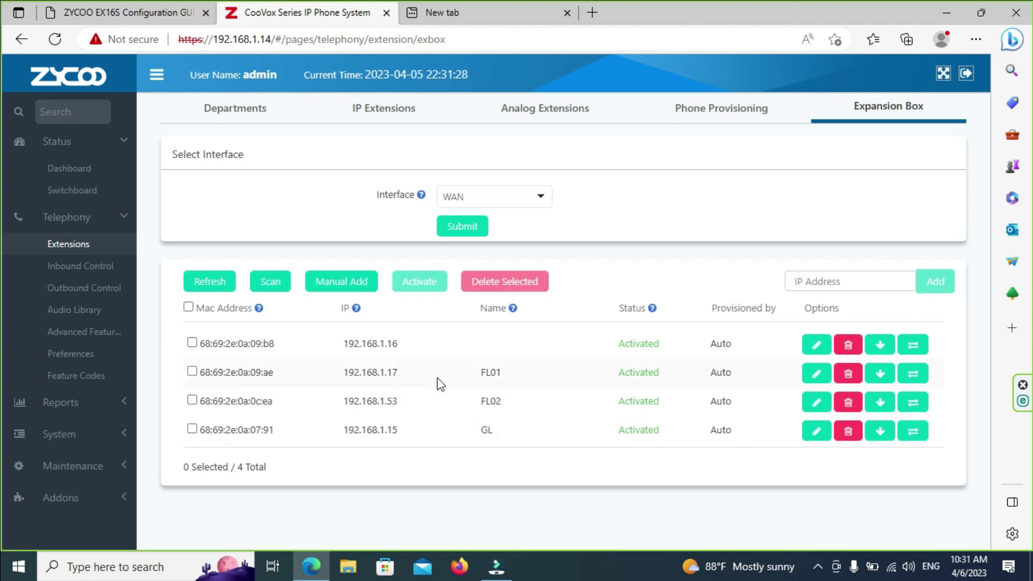
Step: Enter FL01-A as the Name of the 09:b8 box (192.168.1.16) and submit its settings
left_click(815, 345)
left_click(392, 227)
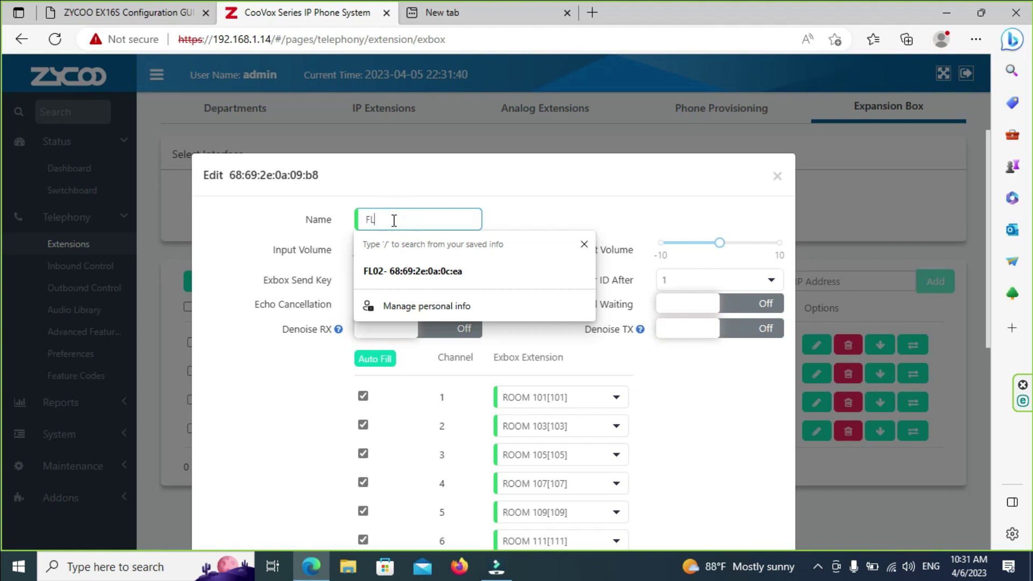
type("FL01-A")
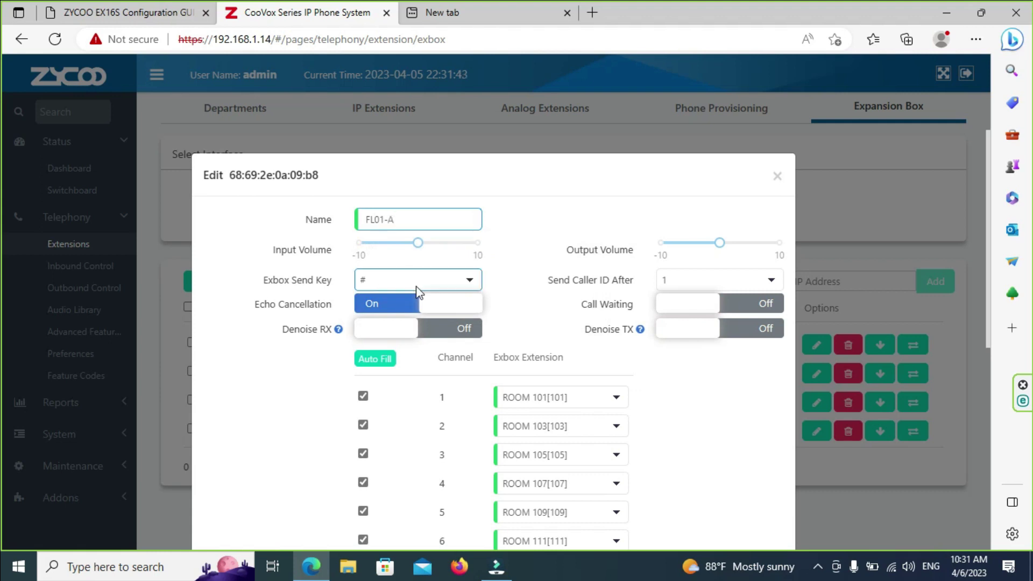
scroll(705, 393, "down", 5)
scroll(683, 517, "down", 3)
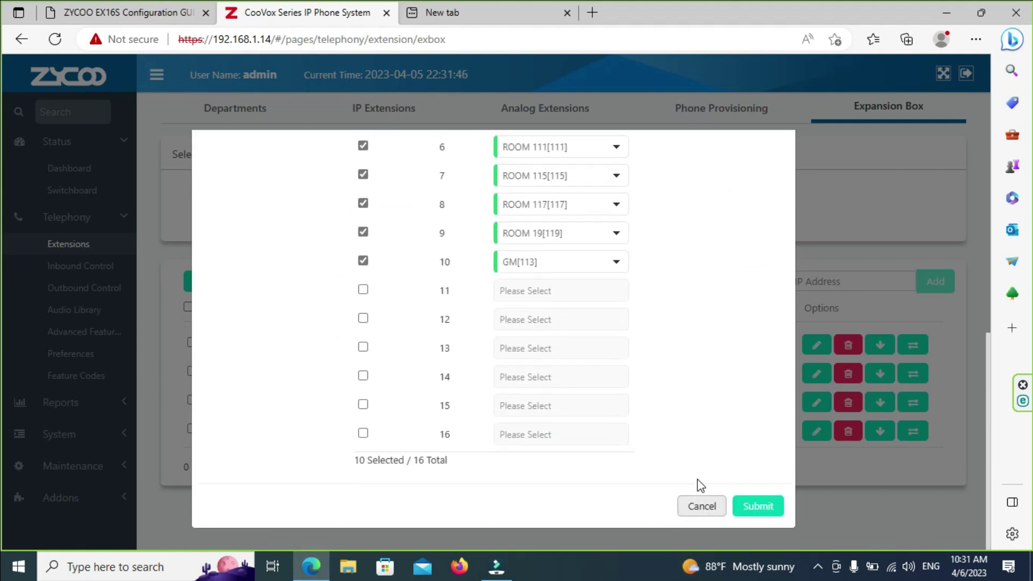
left_click(746, 505)
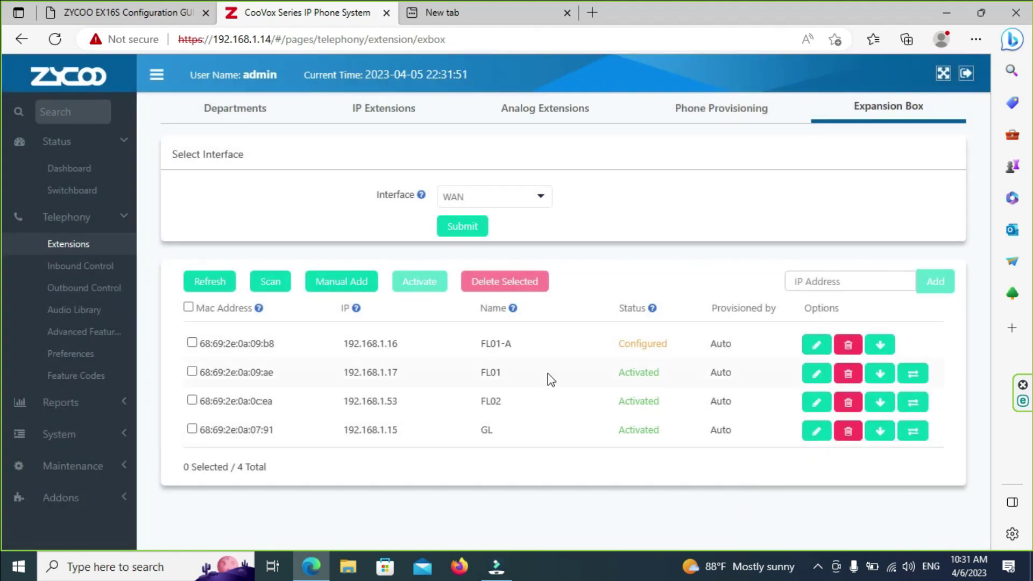
Step: Rename the FL01 box to FL01-B and submit its settings
left_click(816, 373)
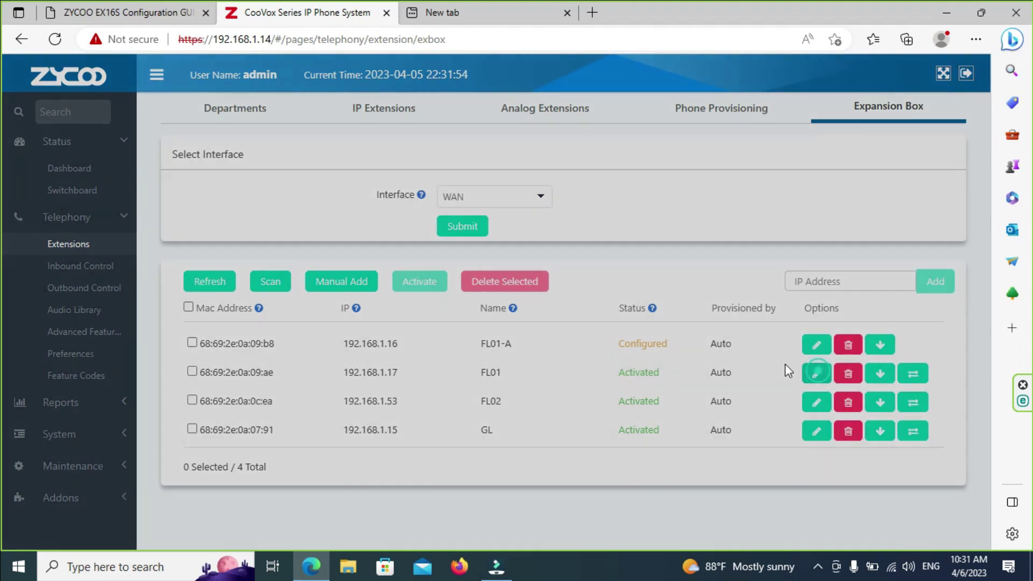
left_click(422, 216)
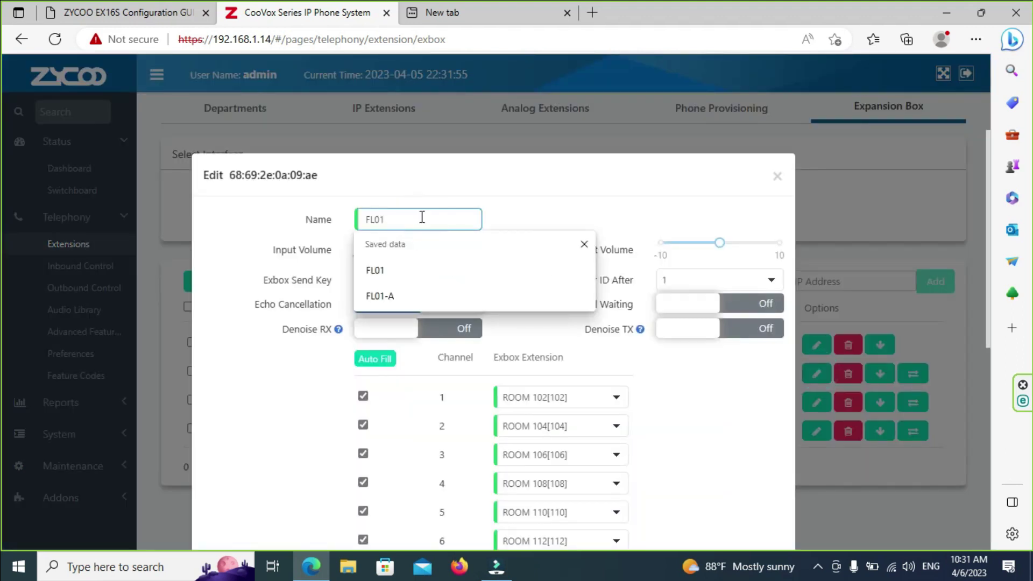
type("-B")
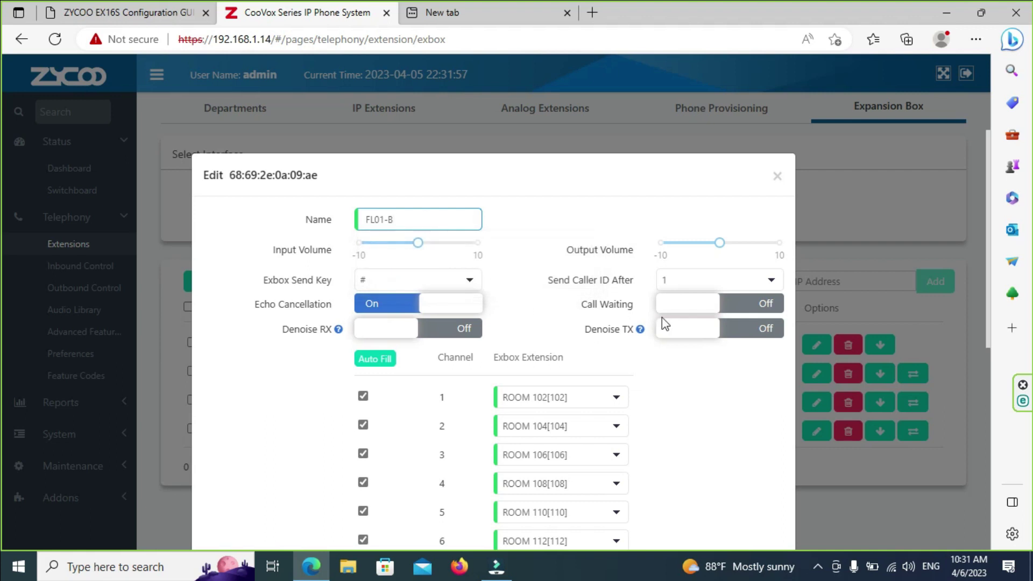
scroll(572, 483, "down", 5)
scroll(699, 516, "down", 2)
left_click(755, 505)
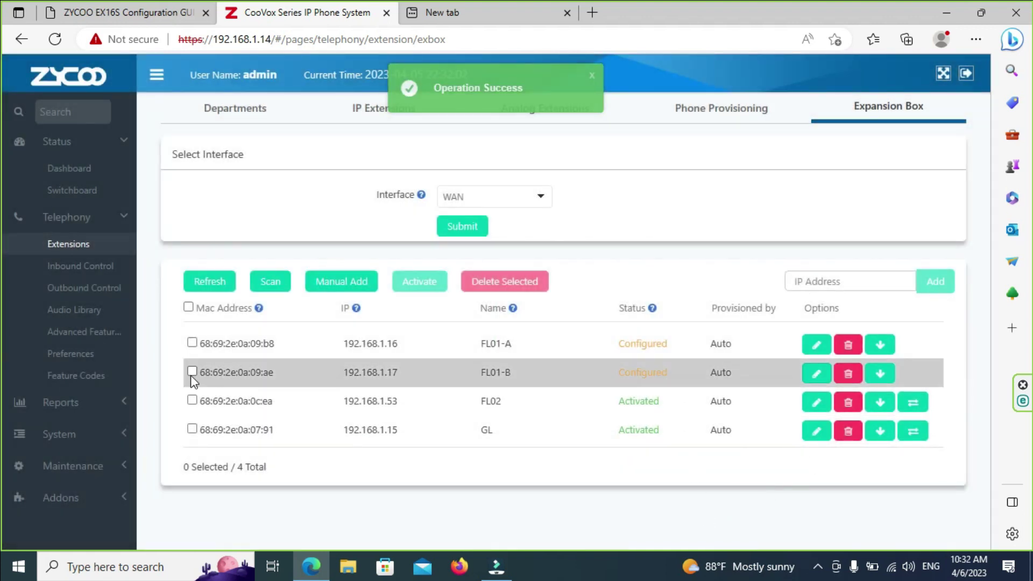
Step: Activate FL01-A and FL01-B, re-activate FL01-A, and check the EX16S status page
left_click(192, 372)
left_click(192, 343)
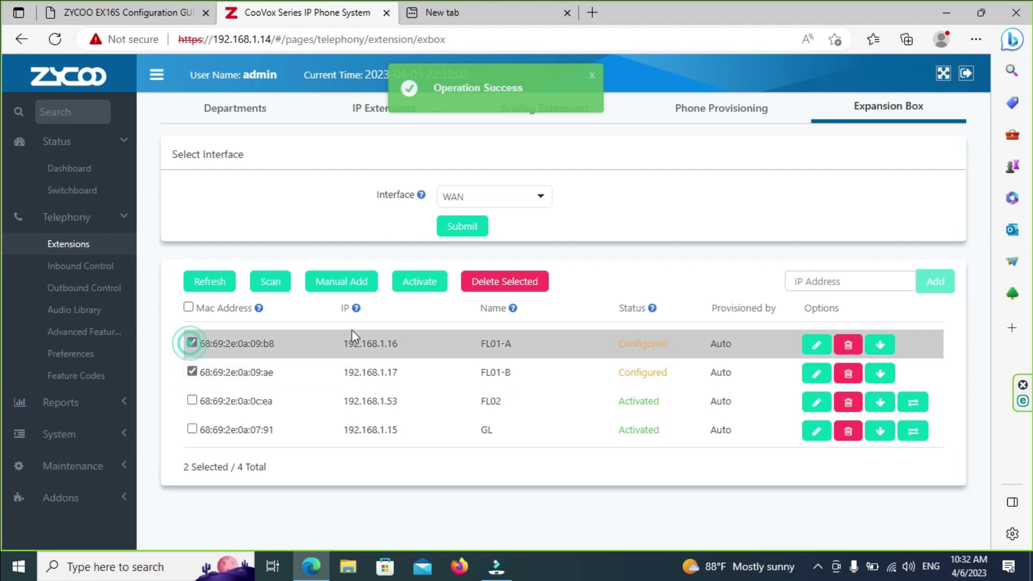
left_click(439, 279)
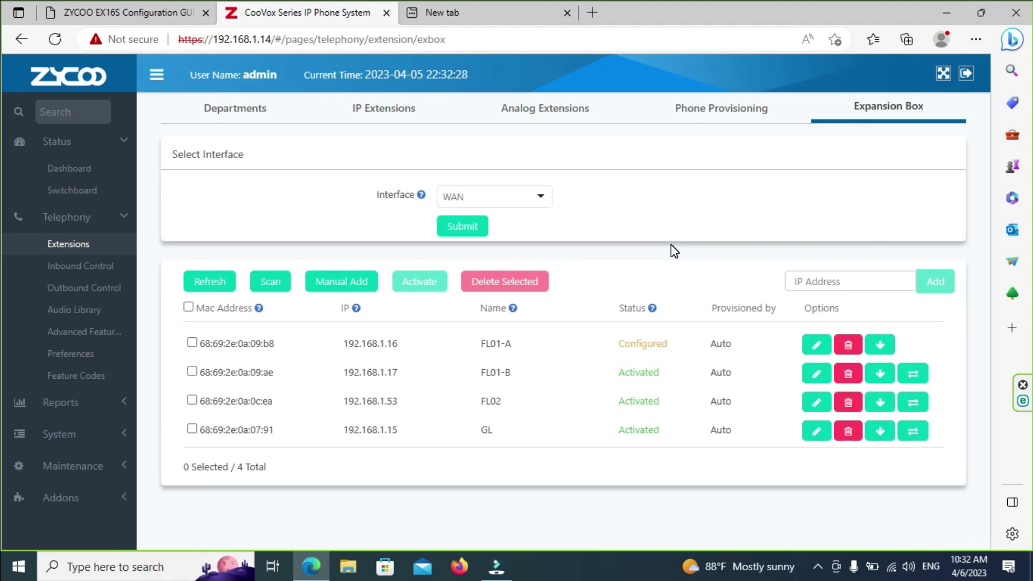
left_click(192, 343)
left_click(419, 285)
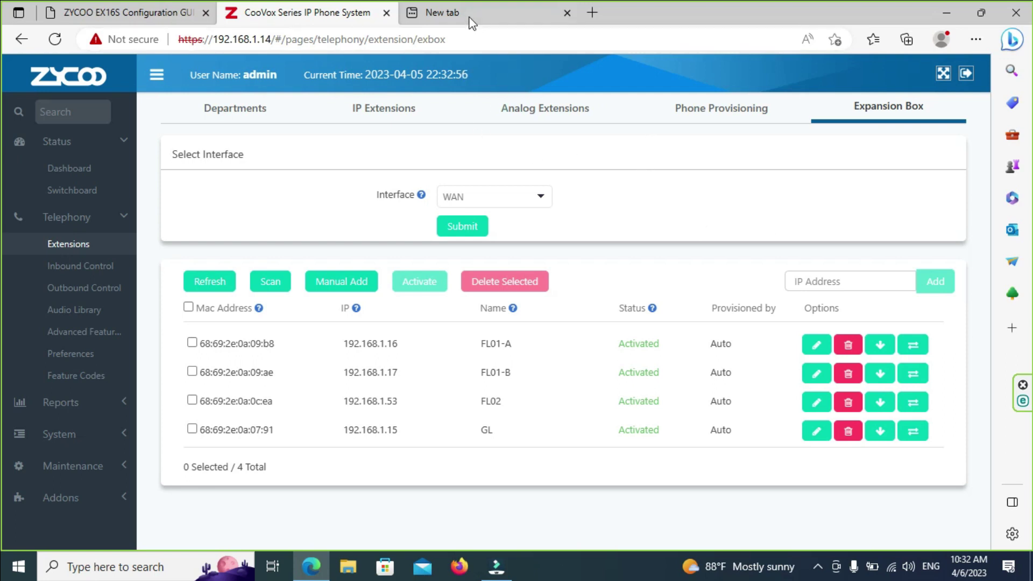
left_click(143, 22)
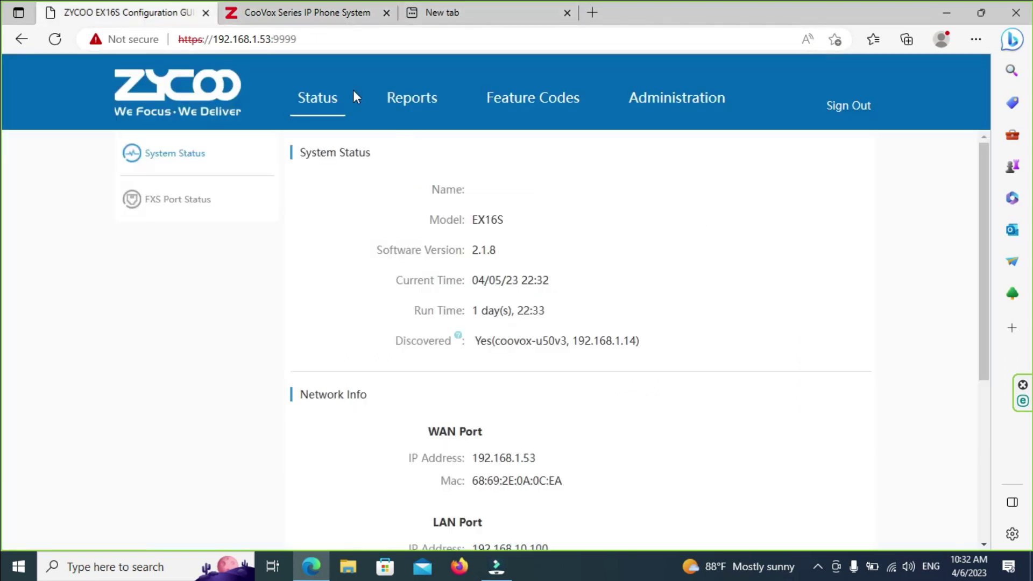
left_click(322, 21)
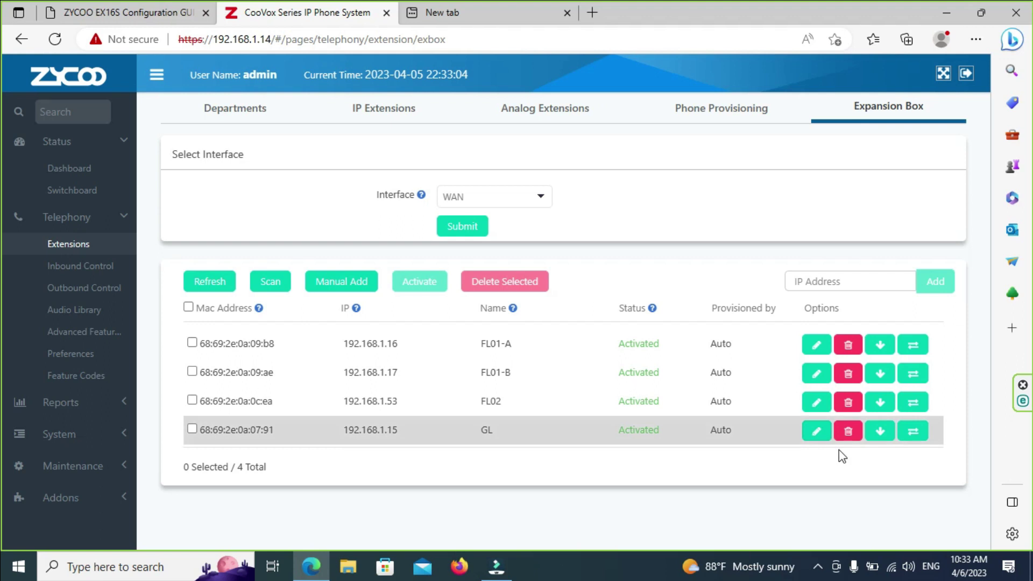
Step: Scroll through the FL02 box's 16 channels mapped to ROOM 201–221 extensions
left_click(816, 403)
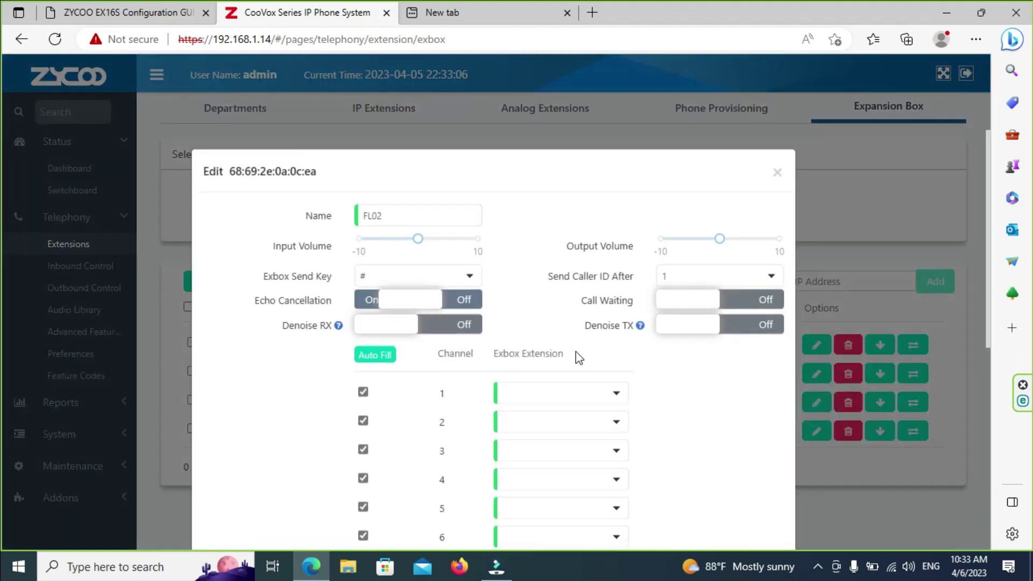
scroll(753, 468, "down", 5)
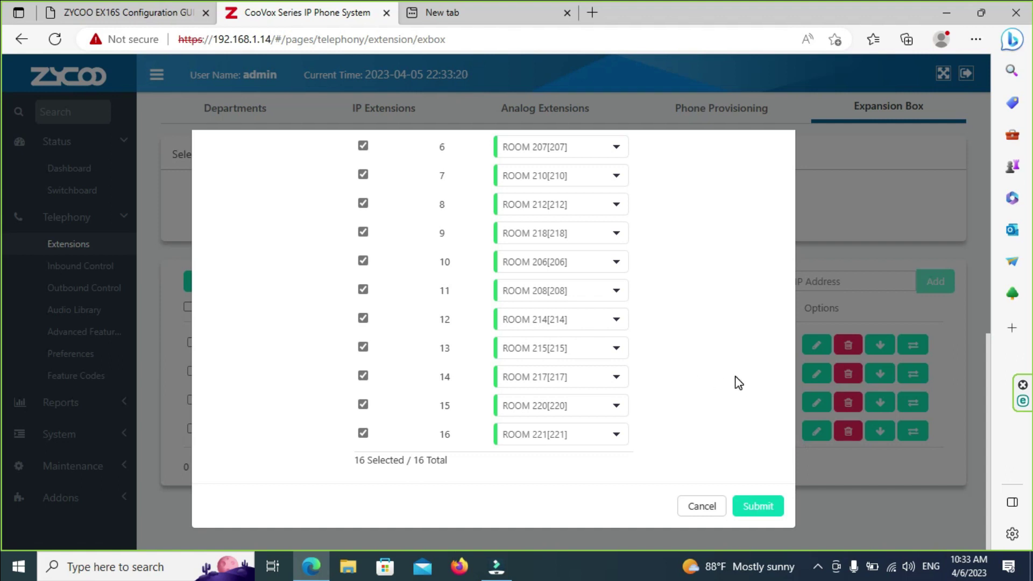
scroll(736, 380, "up", 3)
scroll(738, 383, "up", 3)
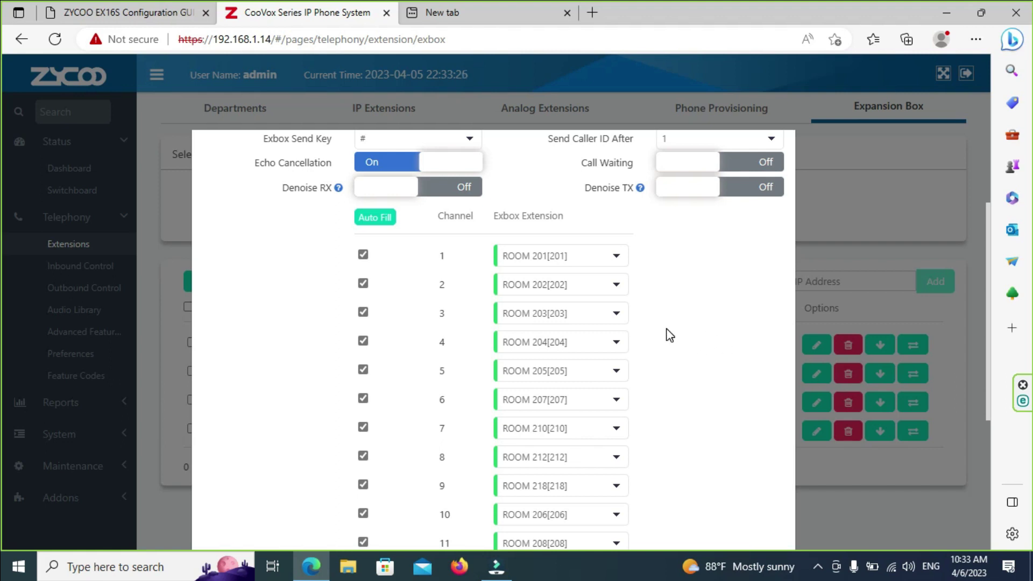
scroll(669, 335, "down", 5)
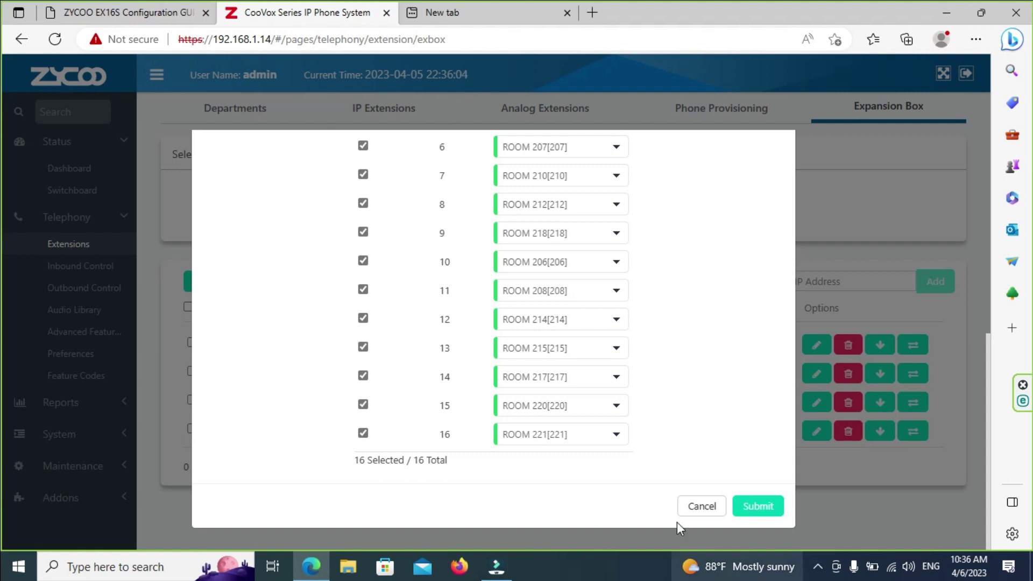
Step: Cancel the FL02 edit dialog and switch to the EX16S configuration GUI's status page
left_click(708, 516)
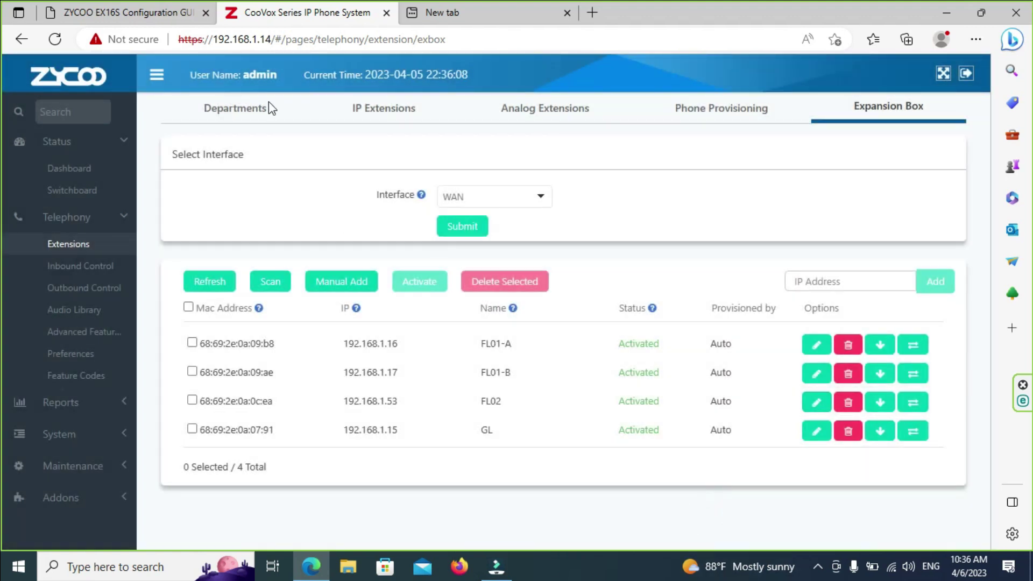
left_click(160, 17)
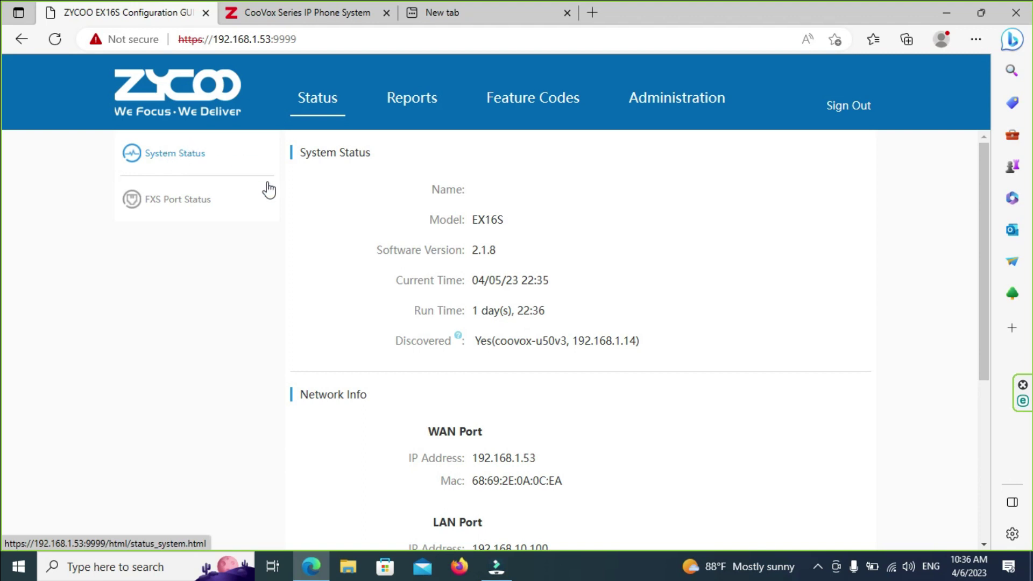
scroll(299, 251, "down", 5)
scroll(298, 251, "up", 5)
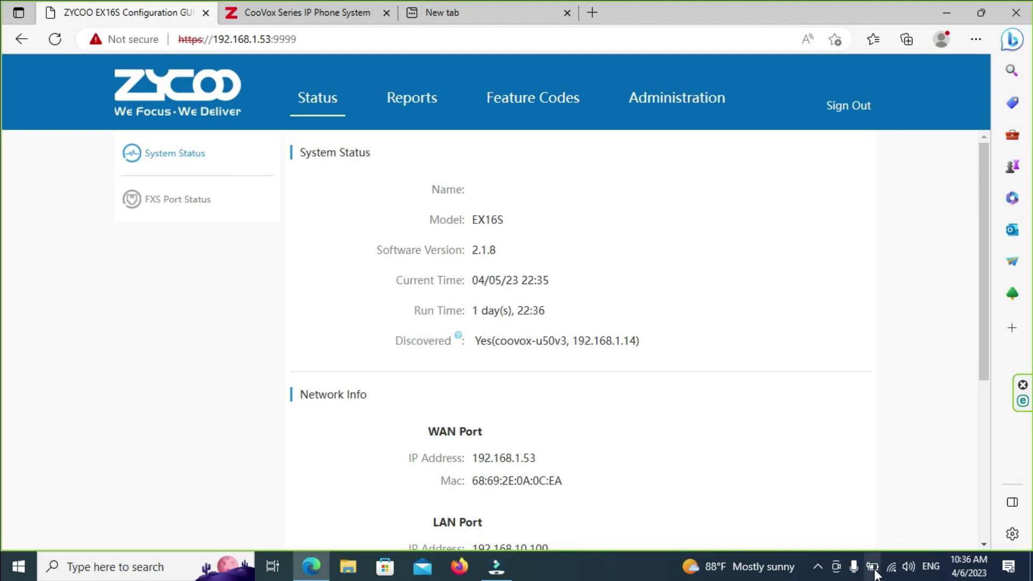
left_click(818, 567)
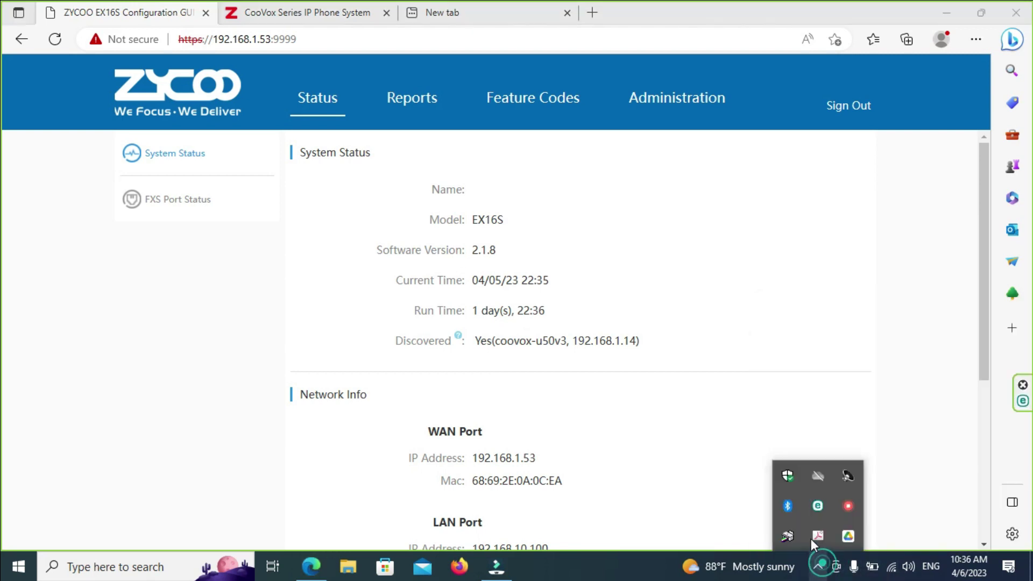
right_click(849, 506)
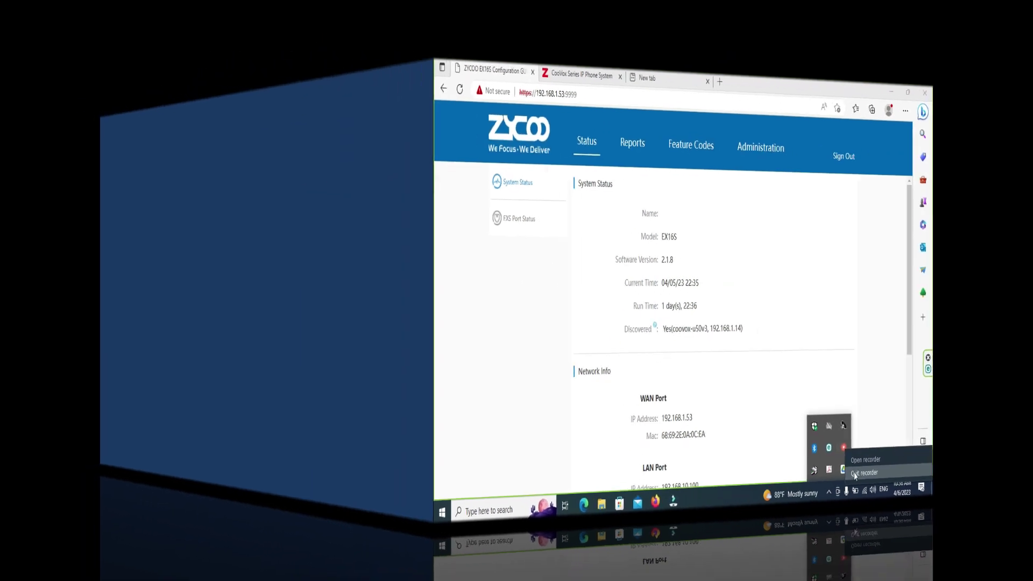